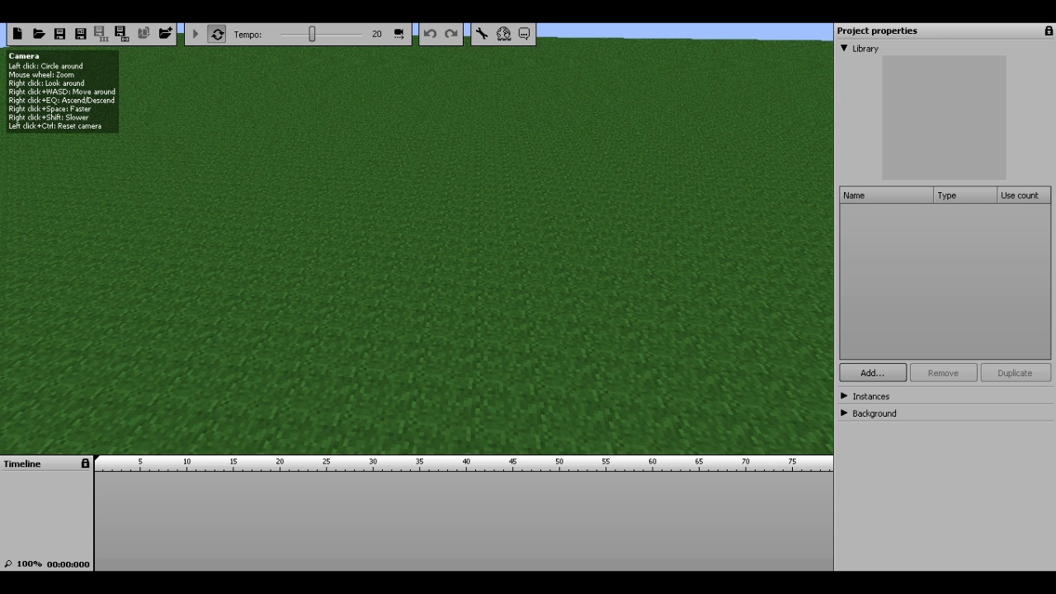
# Add a Human character with the default skin to the project and name it For Youtube.
pyautogui.moveTo(417, 240); pyautogui.dragTo(466, 175, button='right')
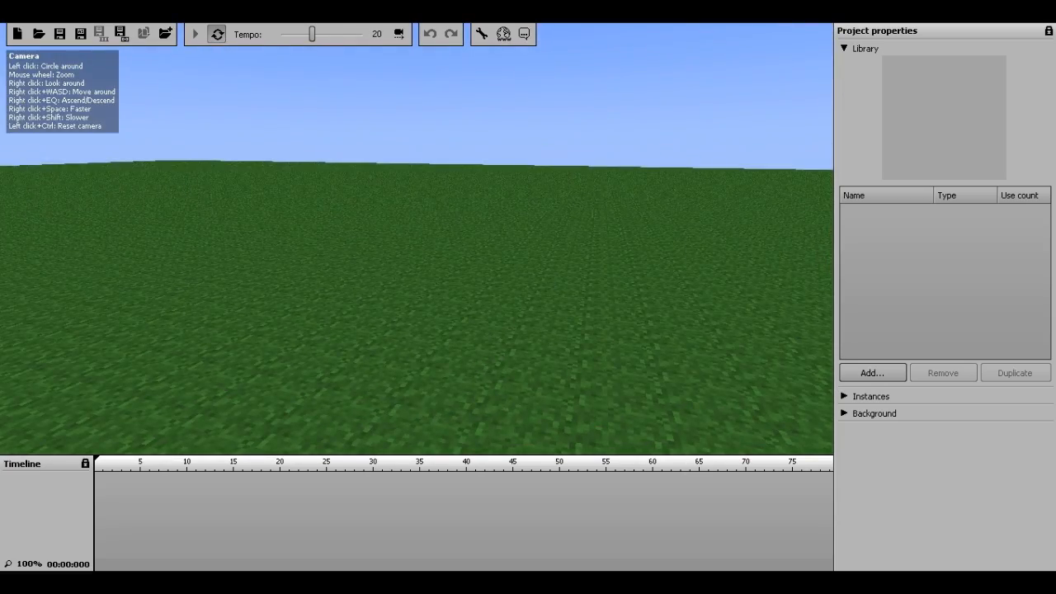
pyautogui.moveTo(417, 239); pyautogui.dragTo(363, 210, button='right')
pyautogui.press('w')
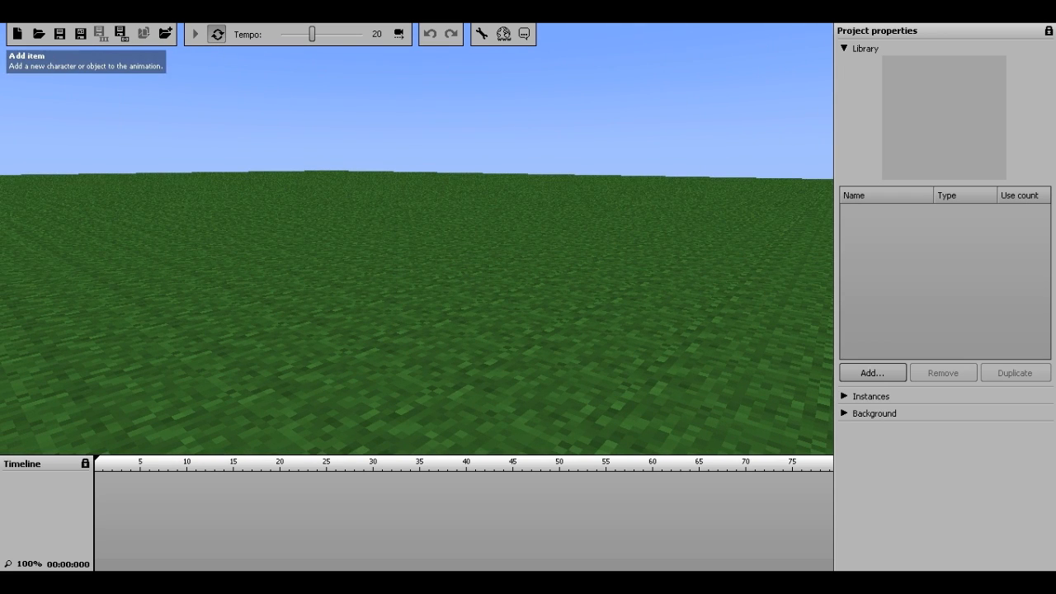
pyautogui.click(873, 372)
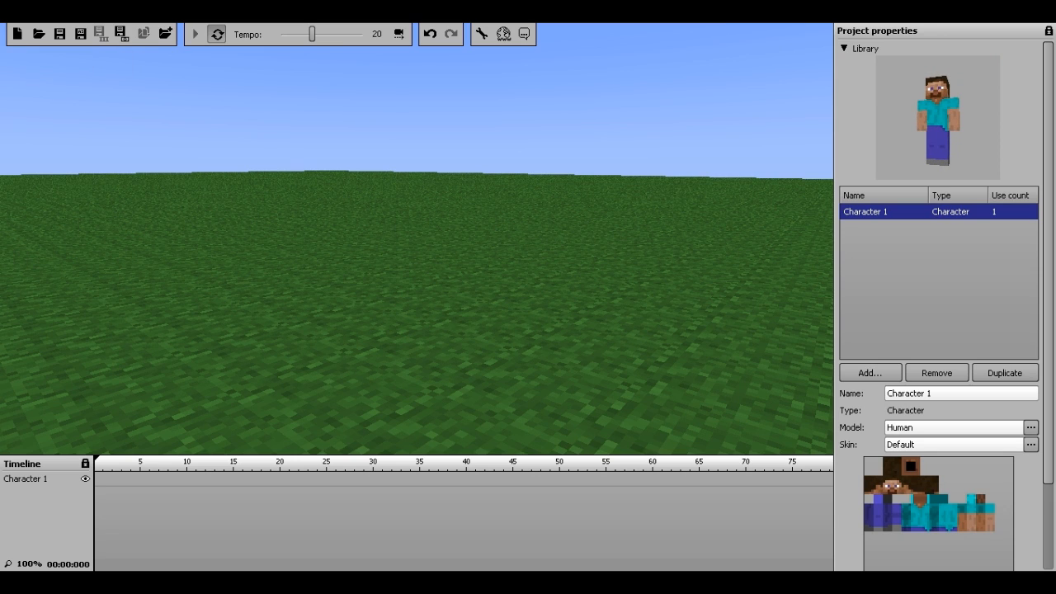
pyautogui.click(1031, 445)
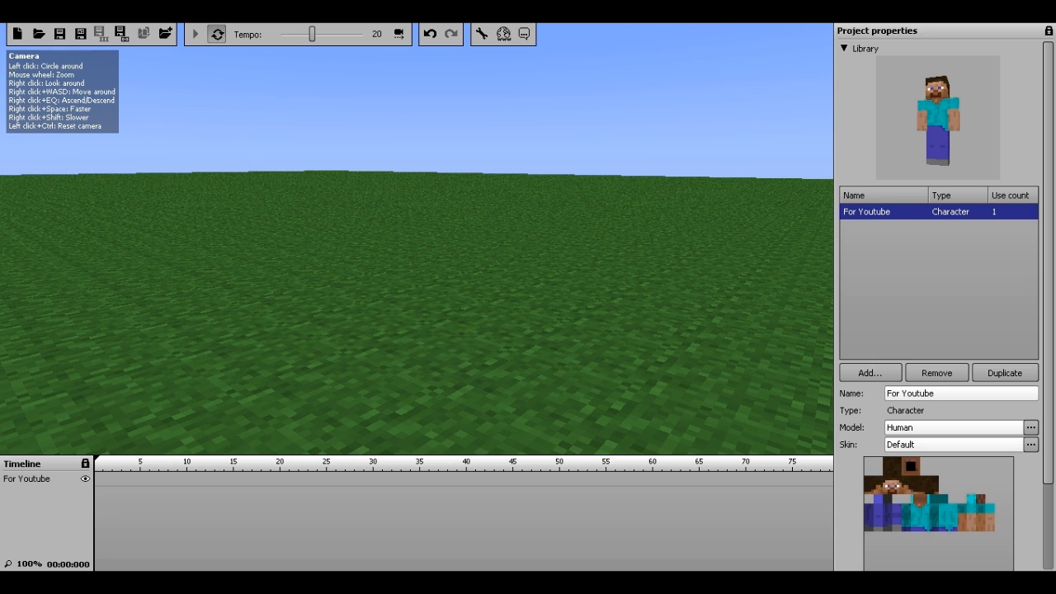
# Add a scenery item using Grassy field.schematic with the default terrain around the character.
pyautogui.moveTo(417, 239); pyautogui.dragTo(235, 227, button='right')
pyautogui.press('w')
pyautogui.press('d')
pyautogui.press('w')
pyautogui.press('s')
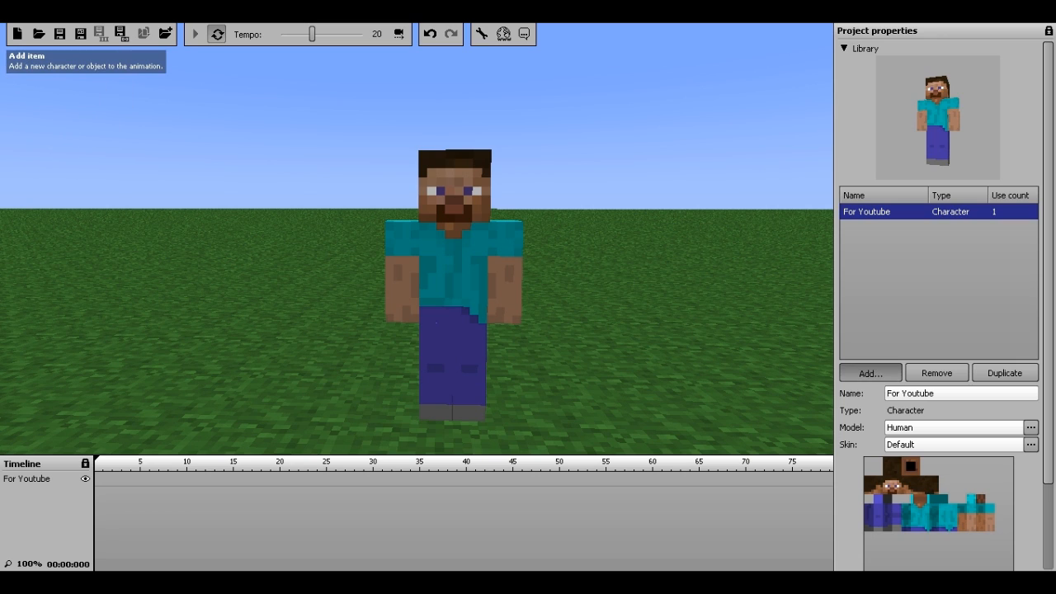
pyautogui.click(871, 399)
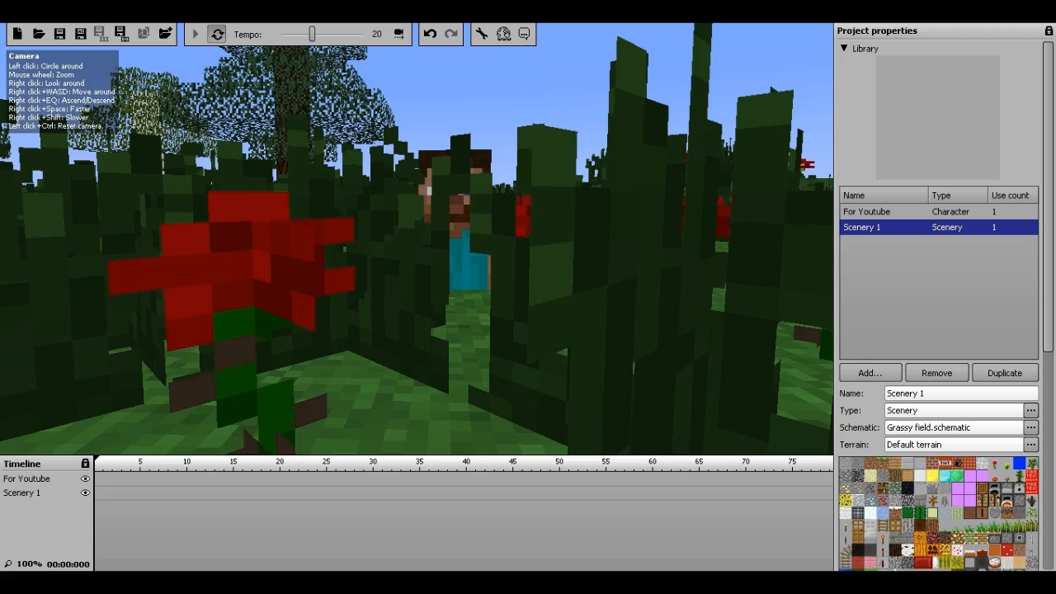
pyautogui.scroll(-5, 417, 239)
pyautogui.scroll(-10, 417, 247)
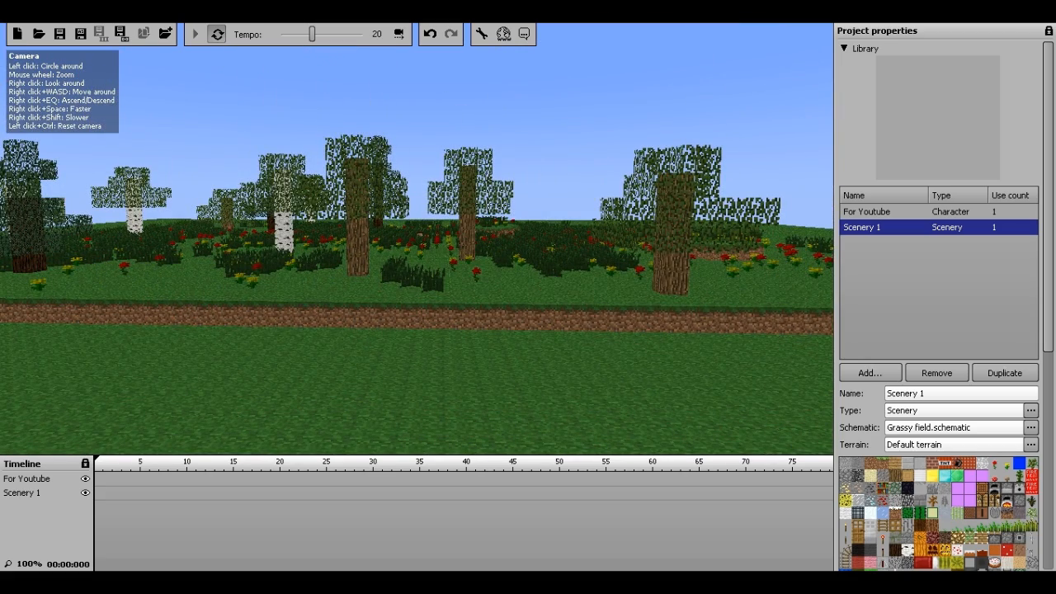
pyautogui.scroll(8, 417, 239)
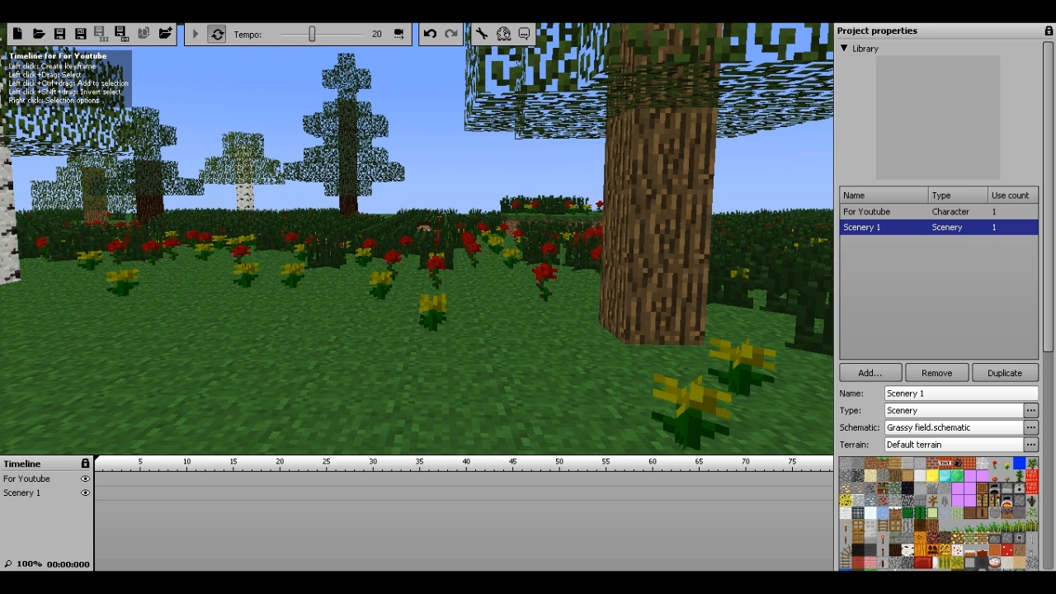
# Create a keyframe for For Youtube at the timeline start and raise the whole figure onto the field's grass surface.
pyautogui.click(97, 478)
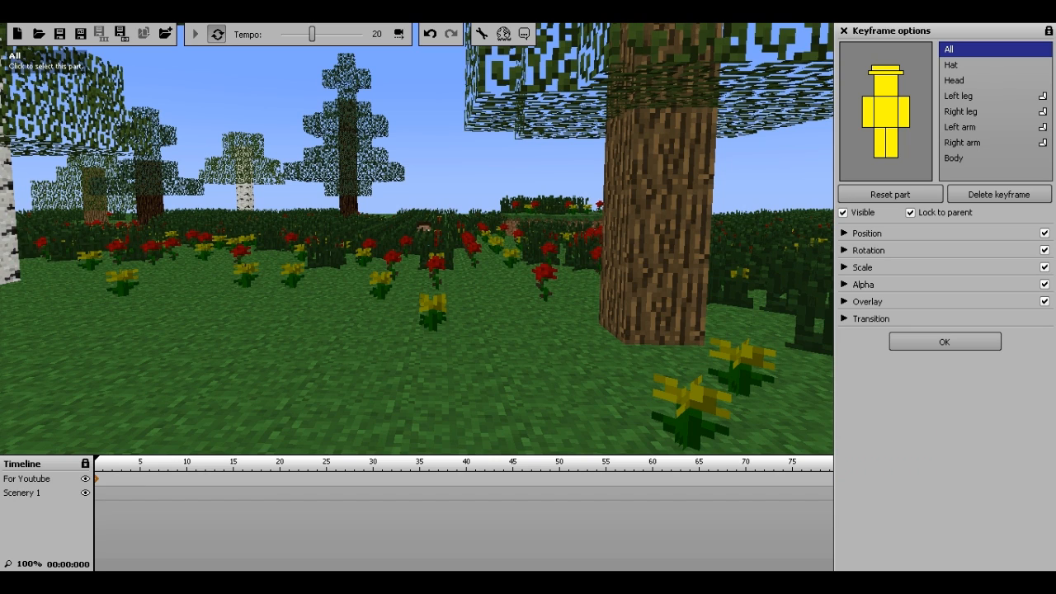
pyautogui.click(958, 96)
pyautogui.click(950, 50)
pyautogui.click(844, 232)
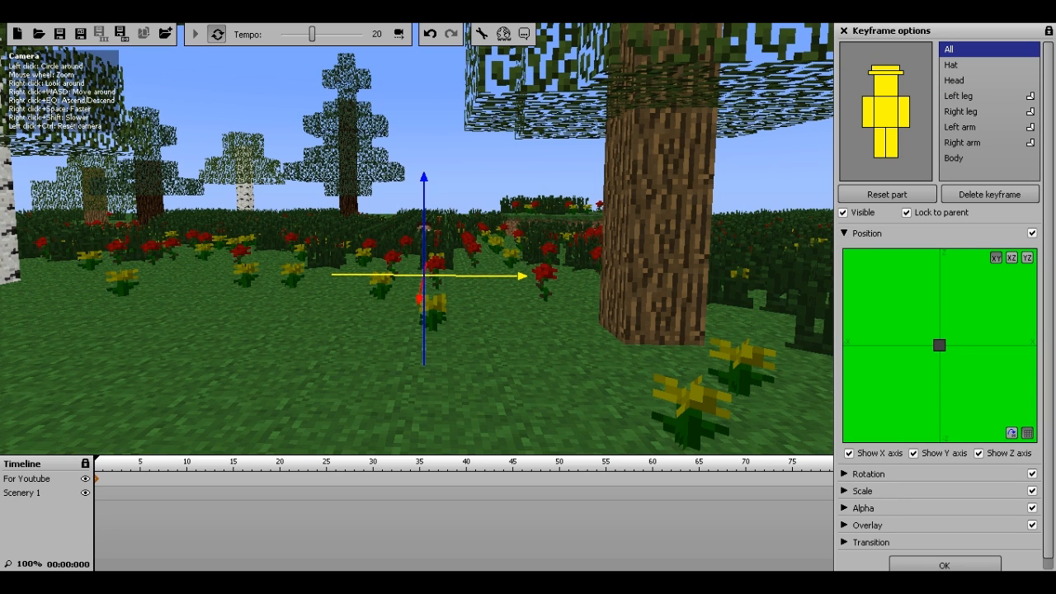
pyautogui.moveTo(424, 198); pyautogui.dragTo(424, 157)
pyautogui.moveTo(424, 157); pyautogui.dragTo(425, 225, button='right')
pyautogui.press('w')
pyautogui.press('e')
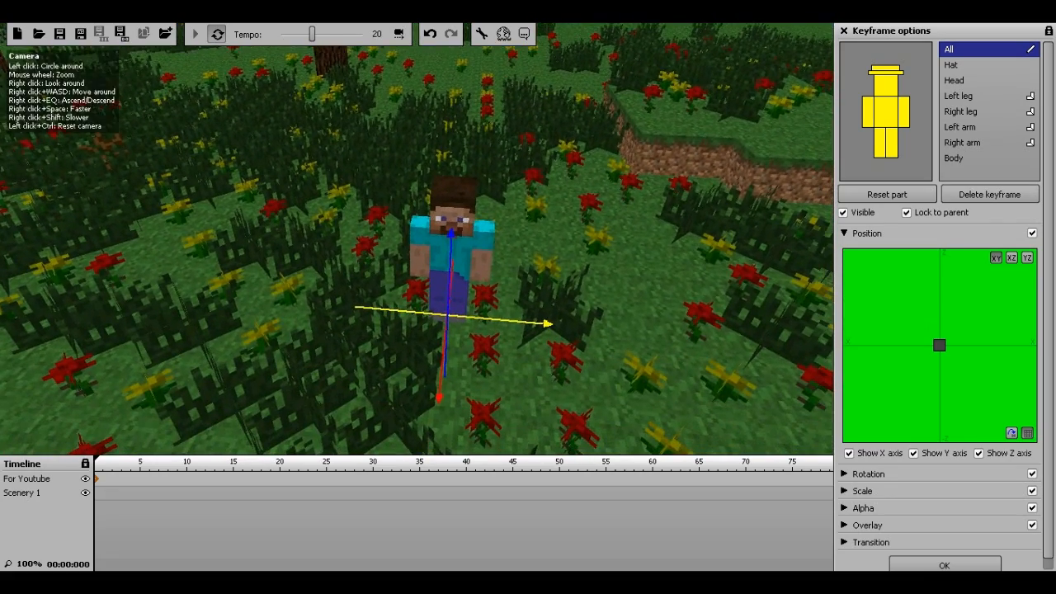
pyautogui.moveTo(450, 241); pyautogui.dragTo(451, 246)
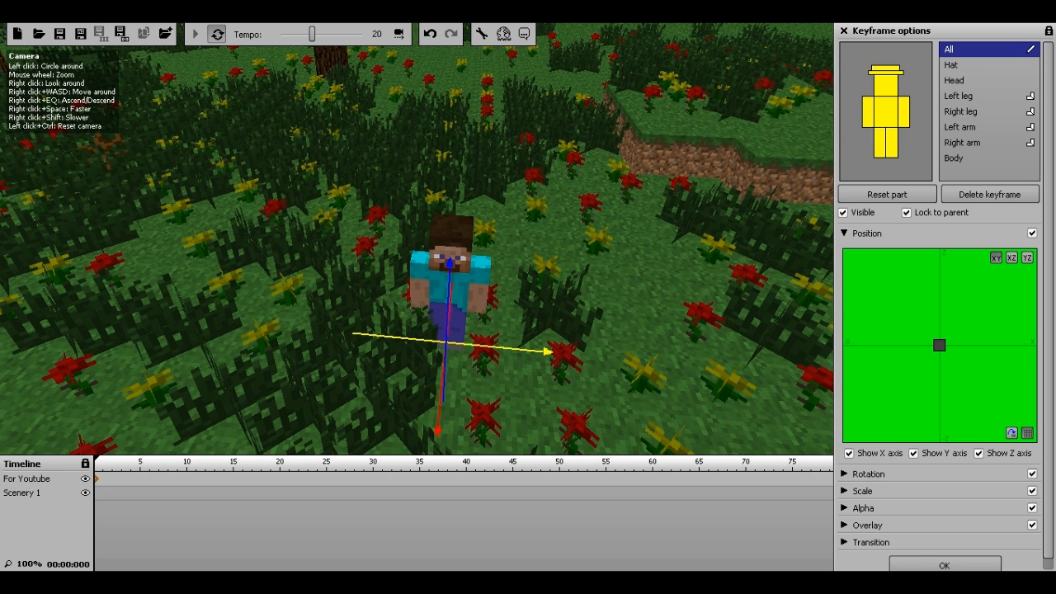
# Move the whole character across the field beside the brown tree trunk and rotate it to 189 about Z.
pyautogui.moveTo(412, 248); pyautogui.dragTo(206, 171)
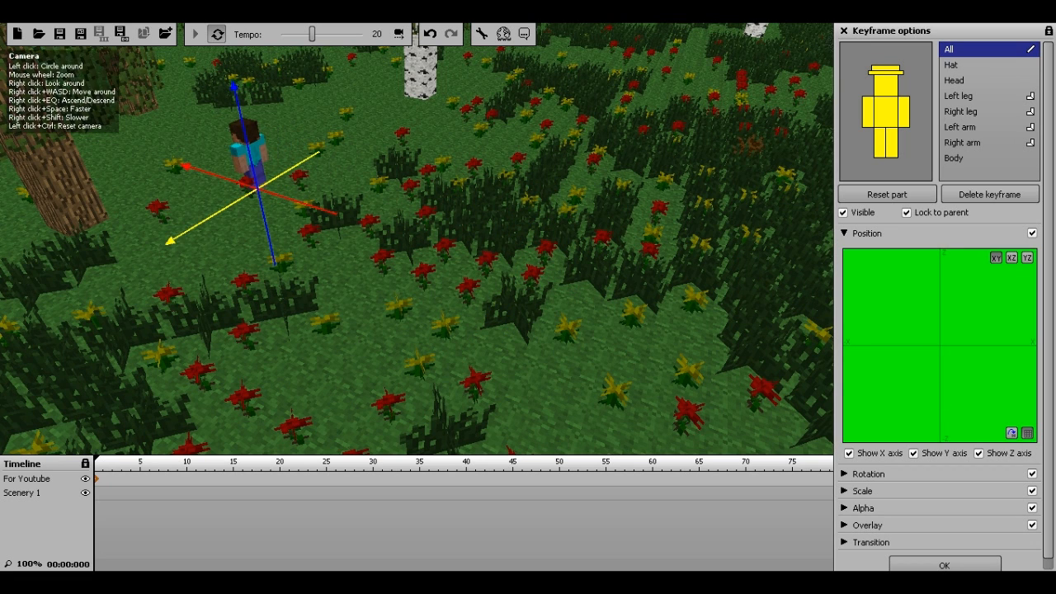
pyautogui.moveTo(214, 214); pyautogui.dragTo(64, 230)
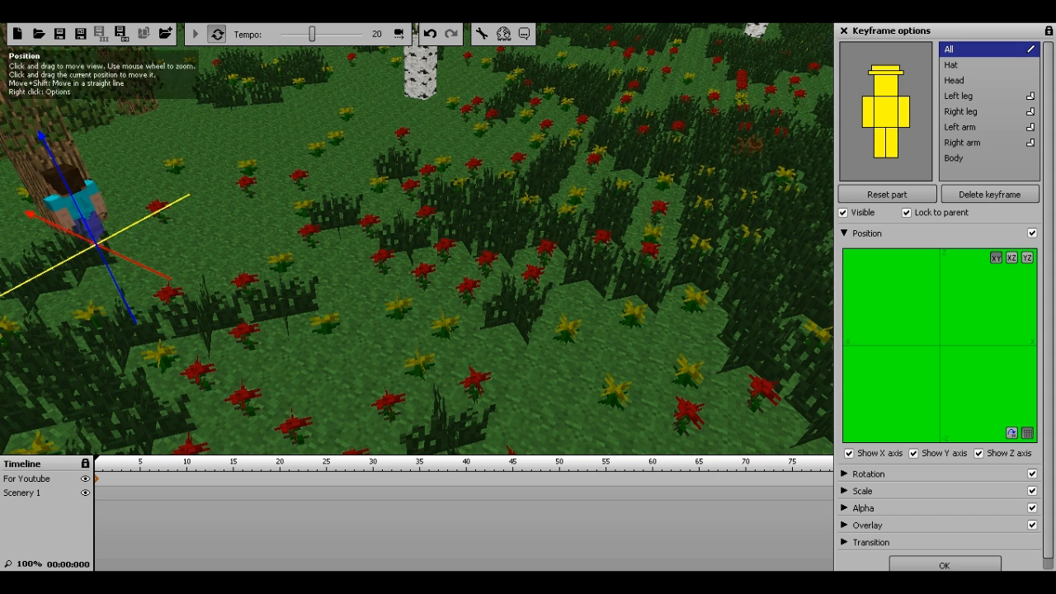
pyautogui.click(844, 233)
pyautogui.click(844, 250)
pyautogui.moveTo(180, 235); pyautogui.dragTo(55, 215)
pyautogui.moveTo(1001, 273); pyautogui.dragTo(989, 298)
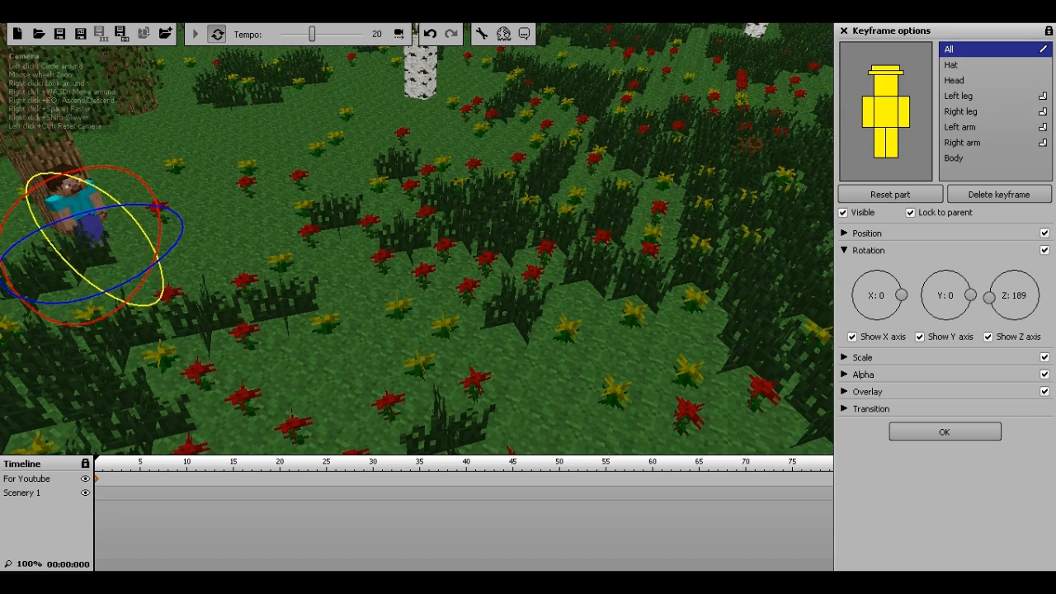
# Shift the whole character along X and Y until its back stands close against the tree trunk.
pyautogui.moveTo(416, 239); pyautogui.dragTo(322, 276, button='right')
pyautogui.press('w')
pyautogui.press('s')
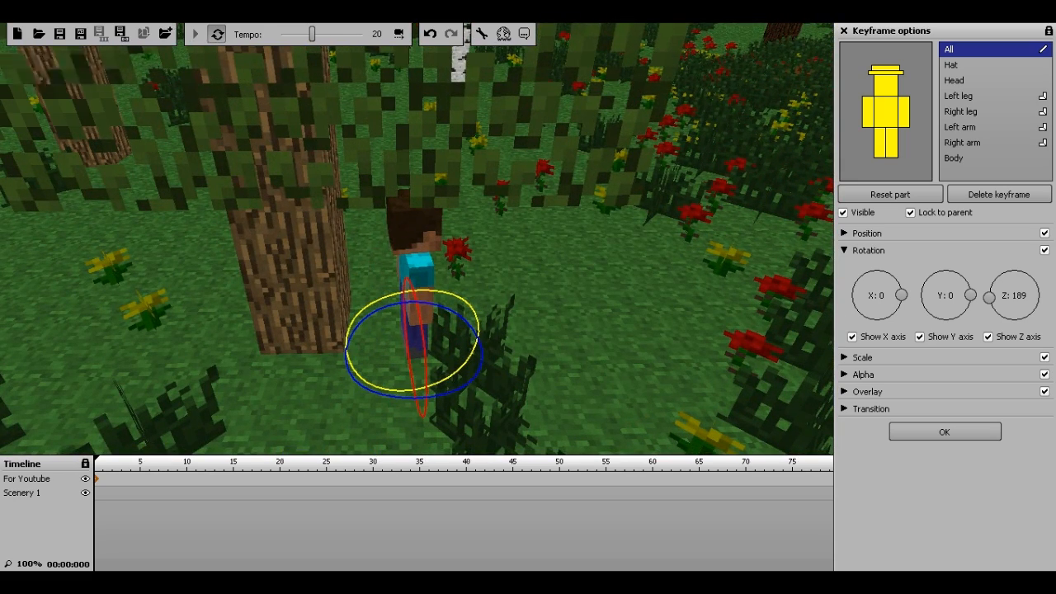
pyautogui.click(844, 250)
pyautogui.click(844, 233)
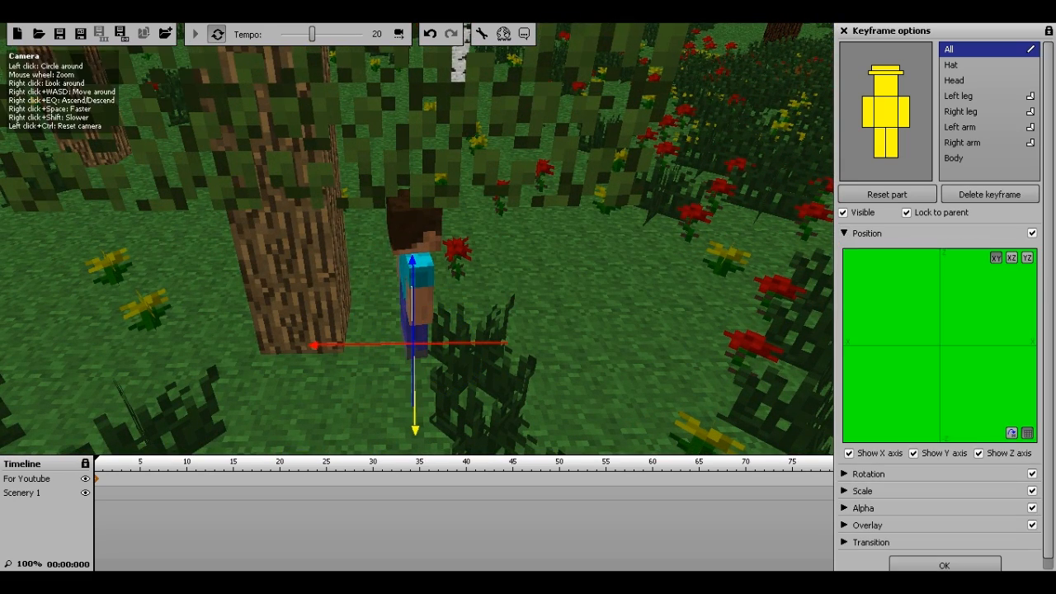
pyautogui.moveTo(321, 345); pyautogui.dragTo(283, 345)
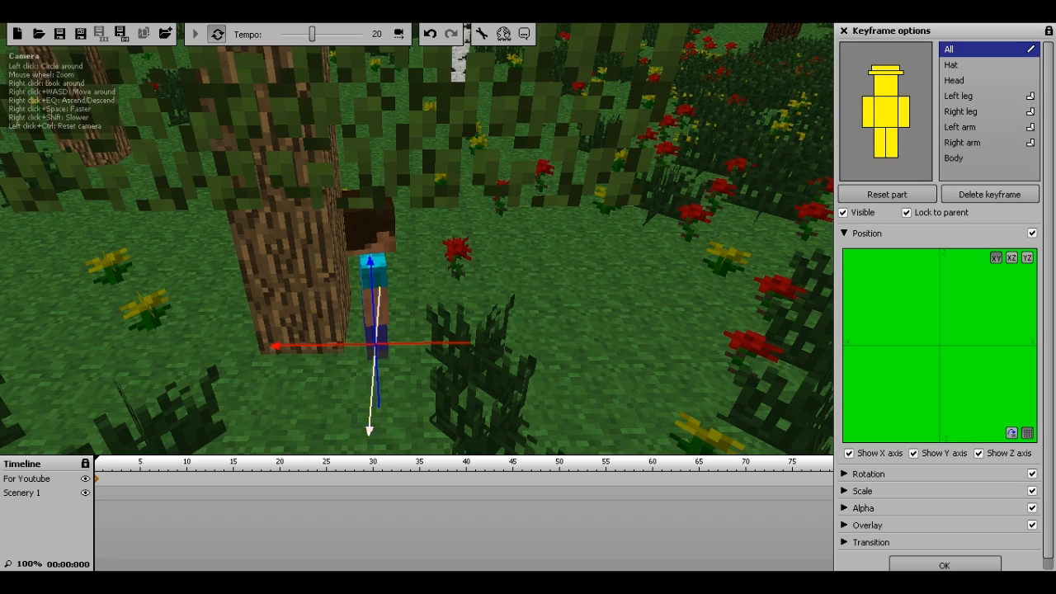
pyautogui.moveTo(369, 421); pyautogui.dragTo(370, 404)
pyautogui.press('d')
pyautogui.moveTo(396, 330); pyautogui.dragTo(218, 326, button='right')
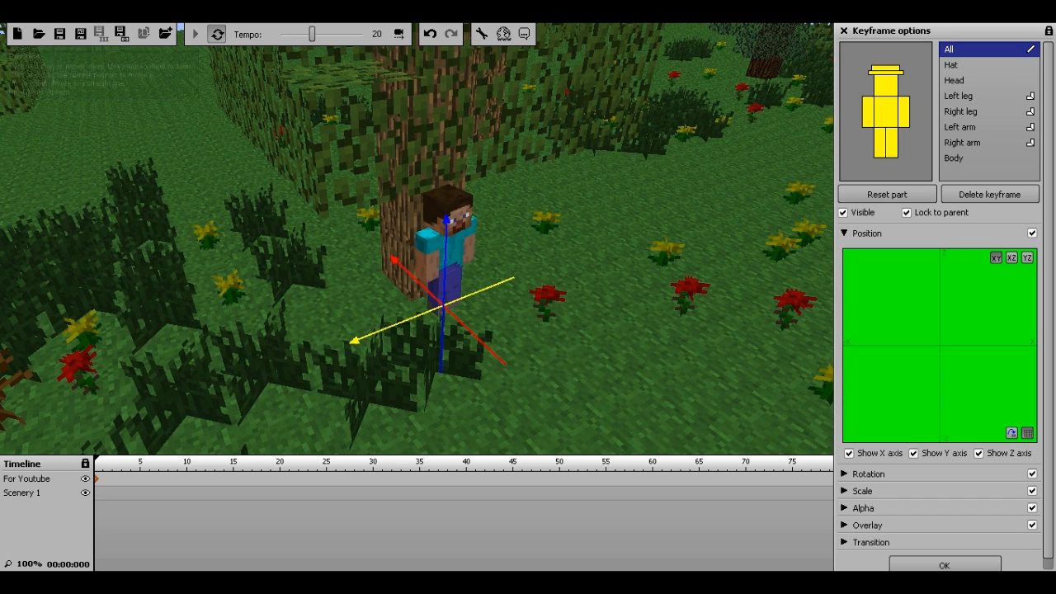
# Set the whole character's Z rotation to 173 and close the keyframe options.
pyautogui.click(844, 233)
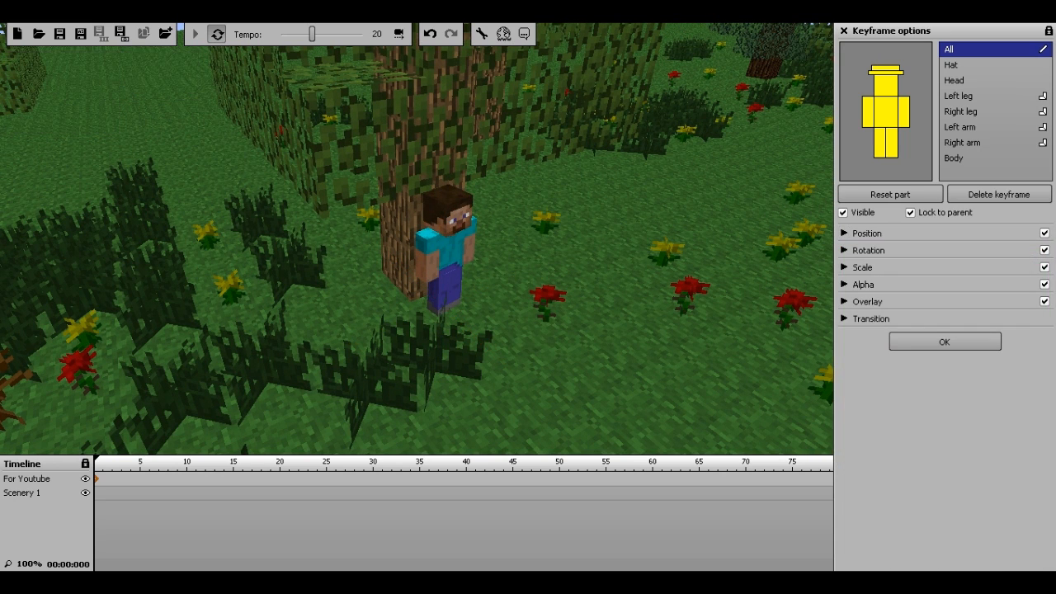
pyautogui.click(844, 250)
pyautogui.moveTo(990, 298)
pyautogui.mouseDown()
pyautogui.moveTo(993, 282)
pyautogui.moveTo(989, 292)
pyautogui.mouseUp()
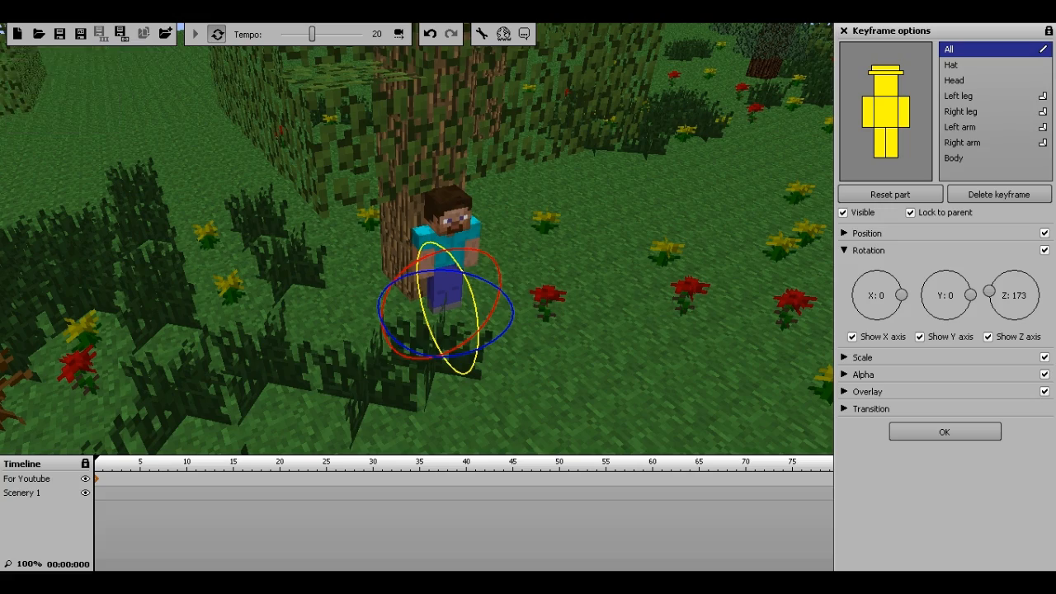
pyautogui.click(843, 31)
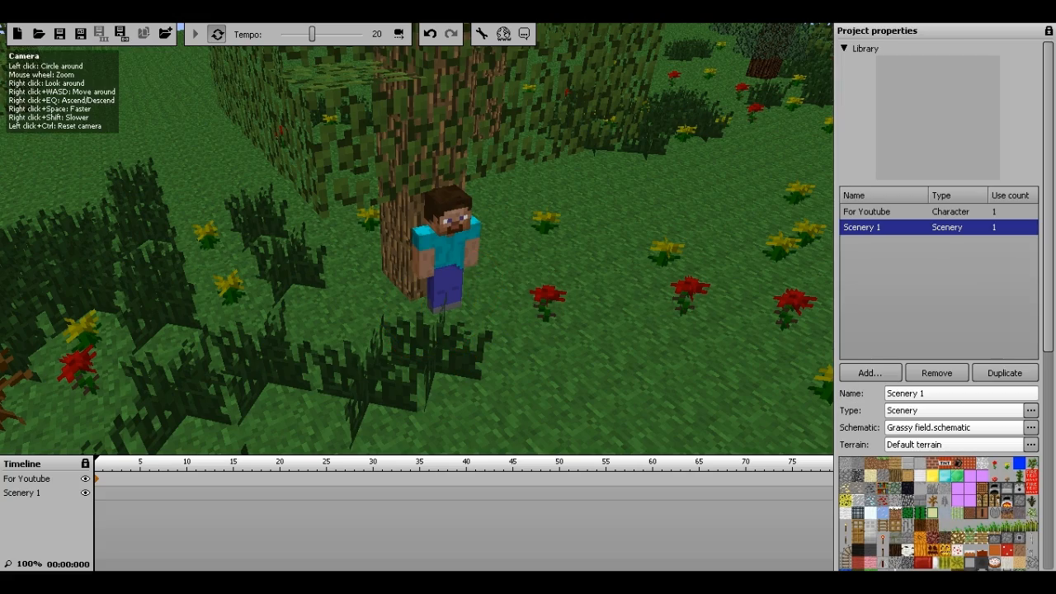
# Examine the character's placement against the tree from several distances and angles.
pyautogui.moveTo(462, 248); pyautogui.dragTo(239, 198)
pyautogui.moveTo(417, 239); pyautogui.dragTo(483, 227, button='right')
pyautogui.moveTo(416, 247); pyautogui.dragTo(457, 240, button='right')
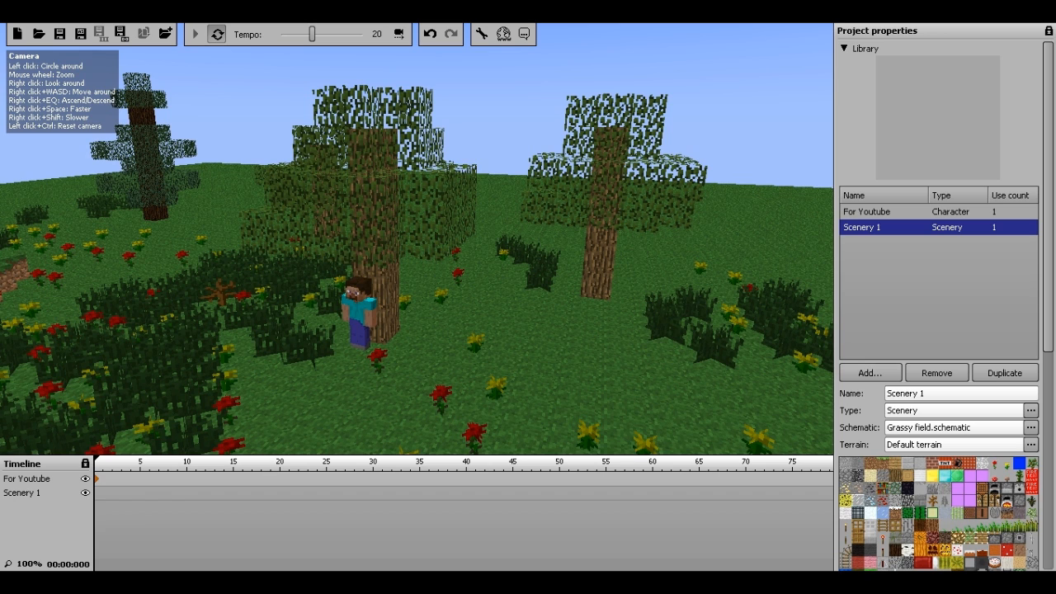
pyautogui.press('w')
pyautogui.moveTo(417, 239); pyautogui.dragTo(515, 231, button='right')
pyautogui.press('w')
pyautogui.press('a')
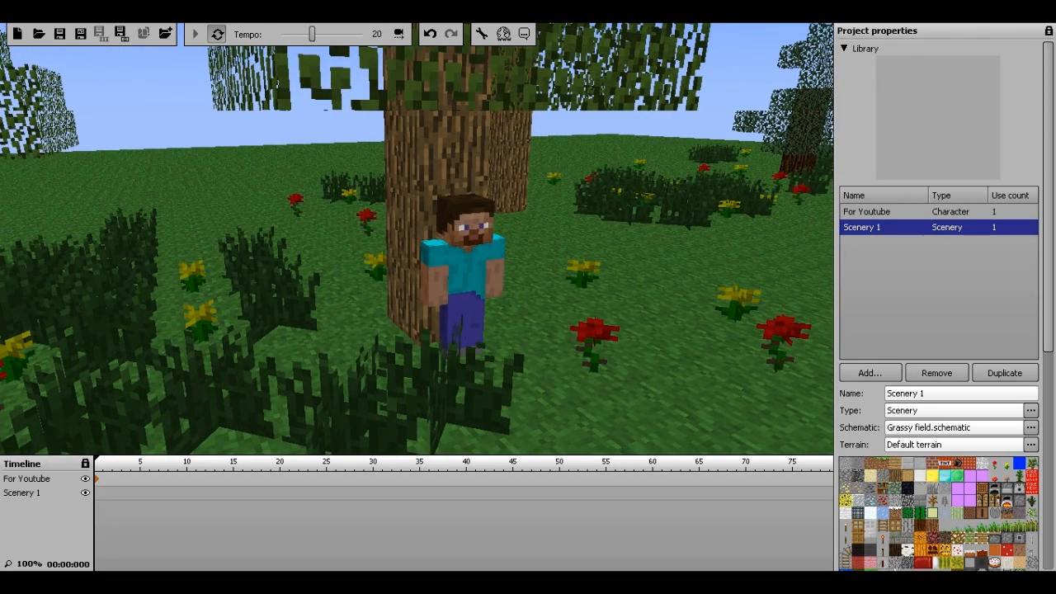
pyautogui.moveTo(515, 231); pyautogui.dragTo(487, 252, button='right')
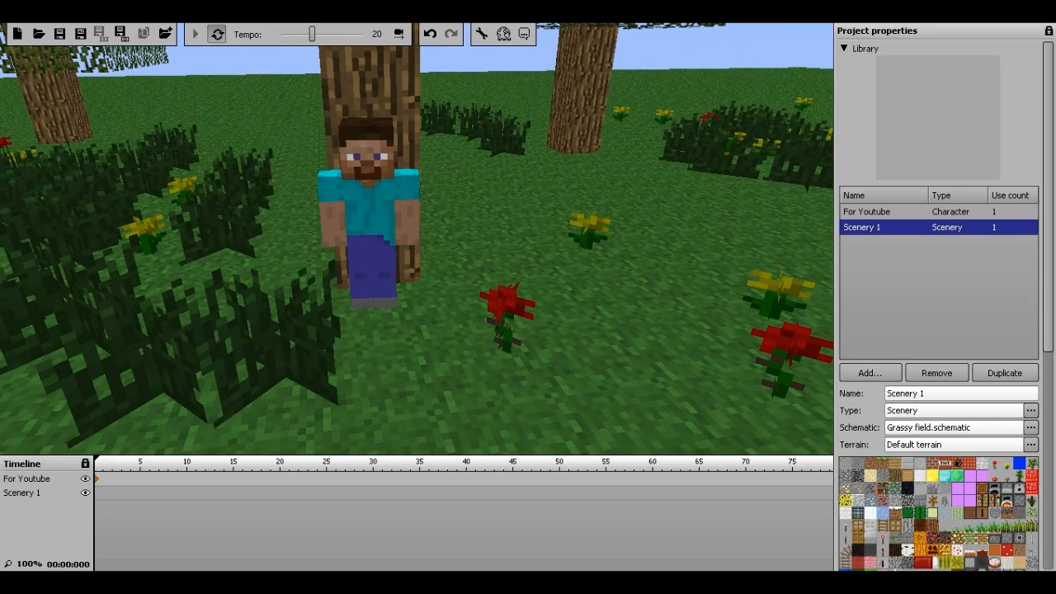
# Add a For Youtube keyframe at frame 5 and spread the legs, rotating the right to Y -22 and the left to Y 24.
pyautogui.click(96, 479)
pyautogui.moveTo(417, 264); pyautogui.dragTo(360, 233, button='right')
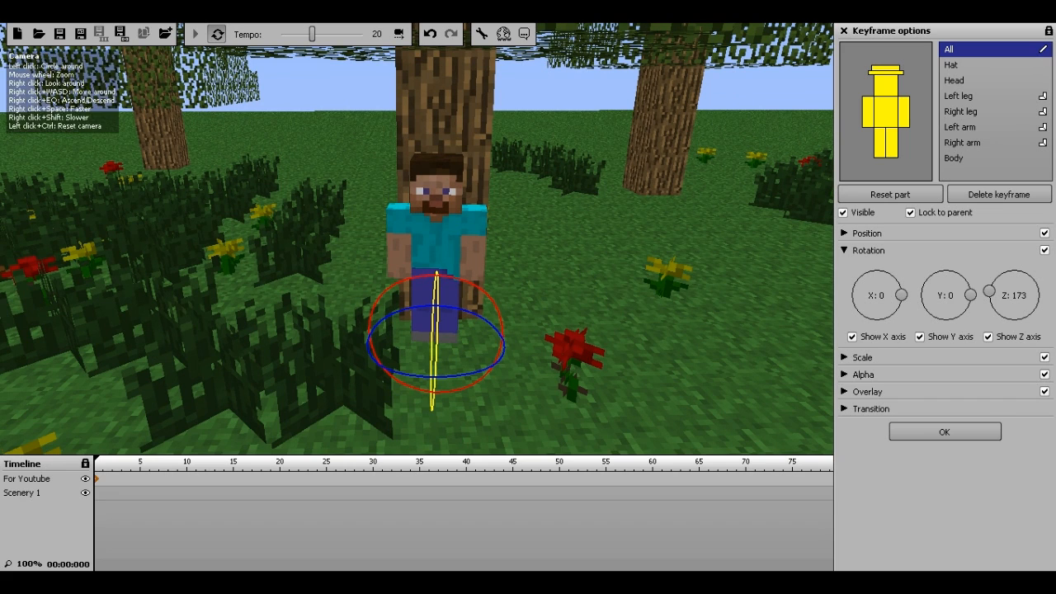
pyautogui.click(141, 478)
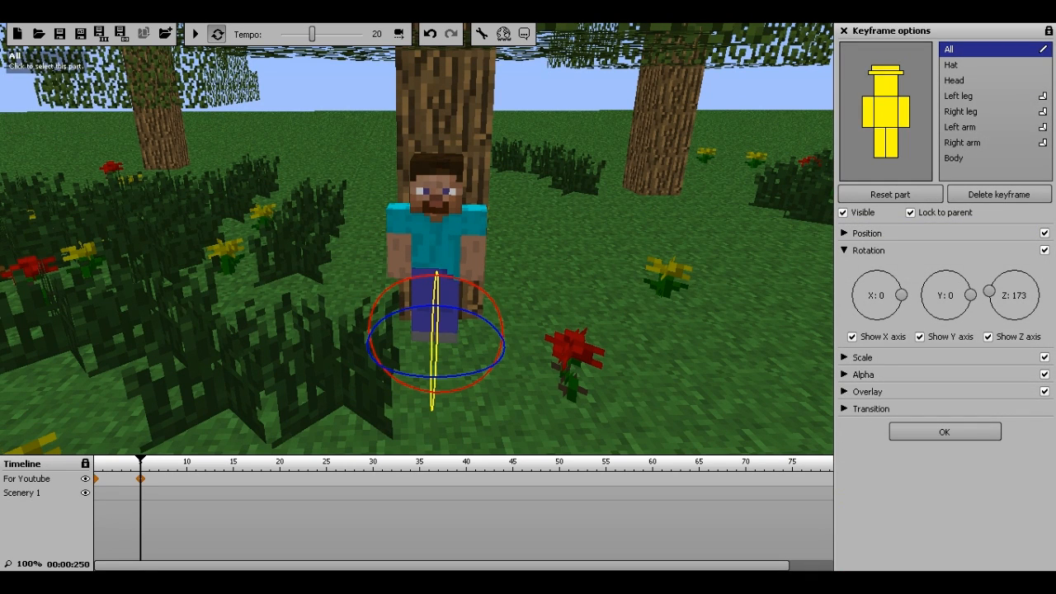
pyautogui.click(960, 111)
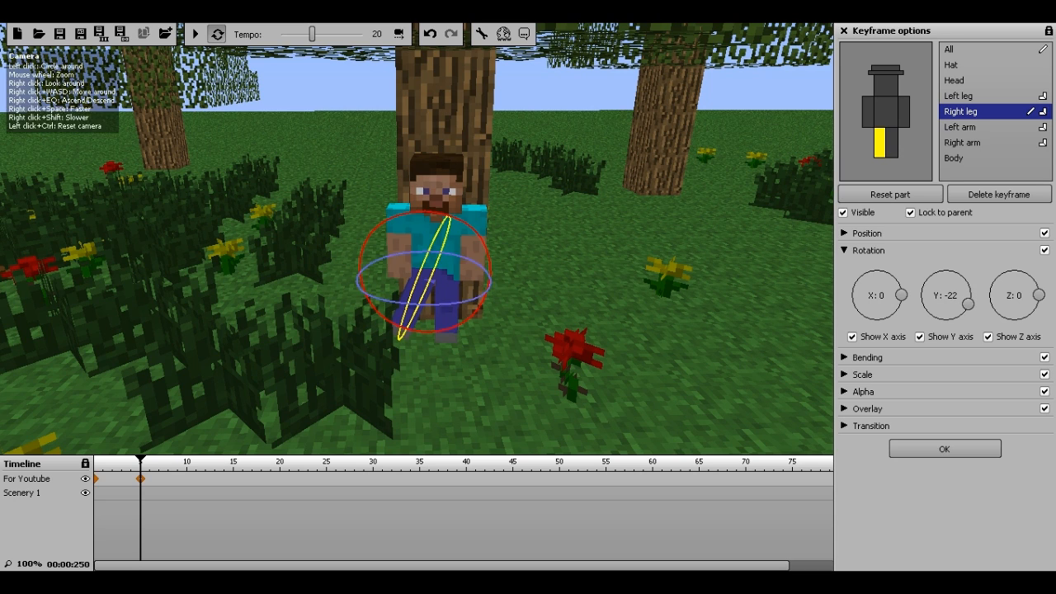
pyautogui.click(449, 301)
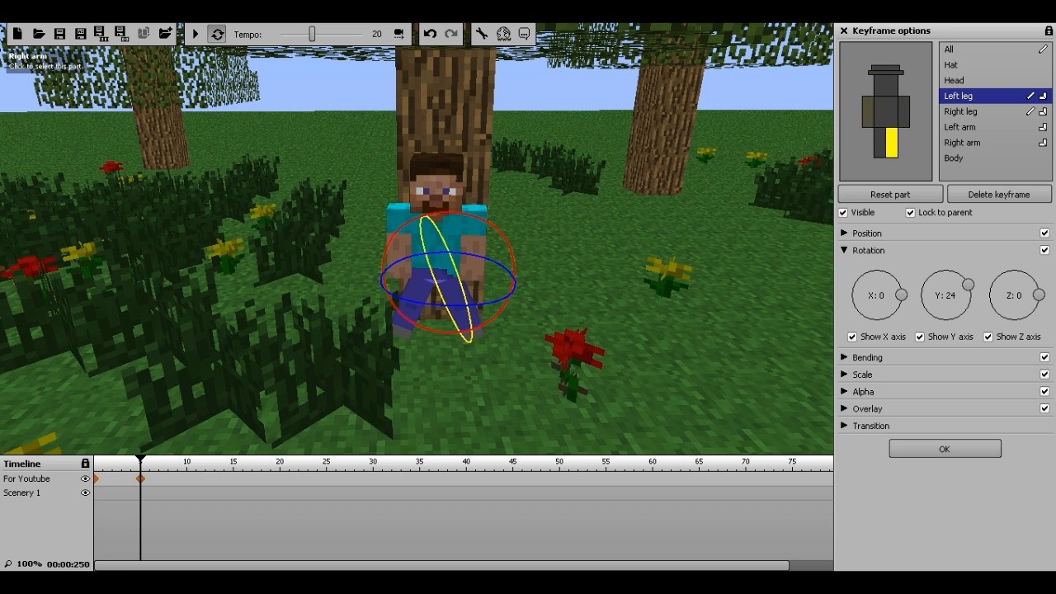
# Swing both arms outward at frame 5, rotating the right arm about Y and the left arm to Y 35.
pyautogui.click(397, 239)
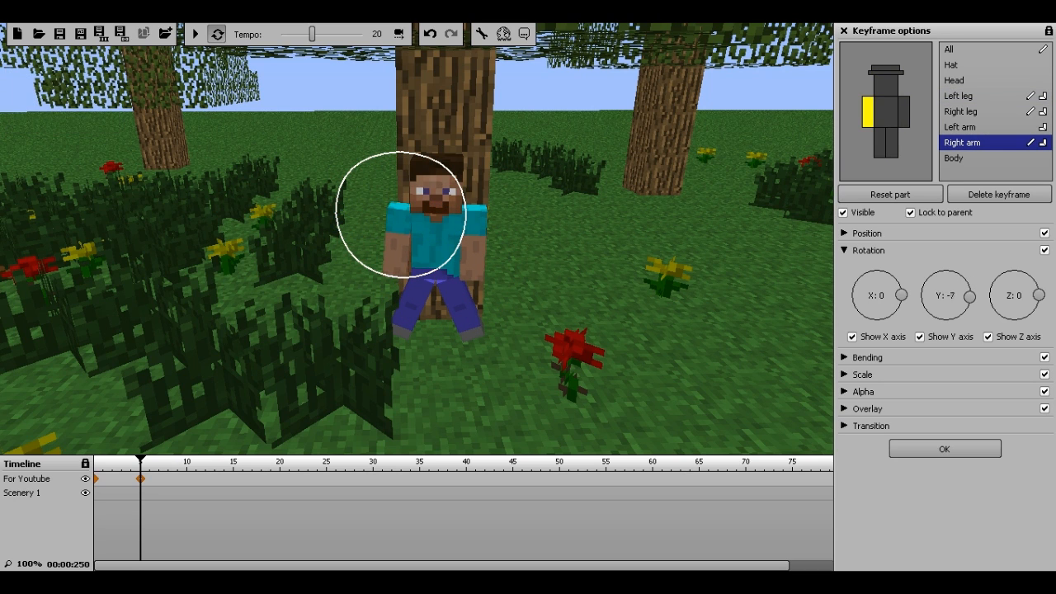
pyautogui.moveTo(375, 273); pyautogui.dragTo(369, 270)
pyautogui.click(905, 112)
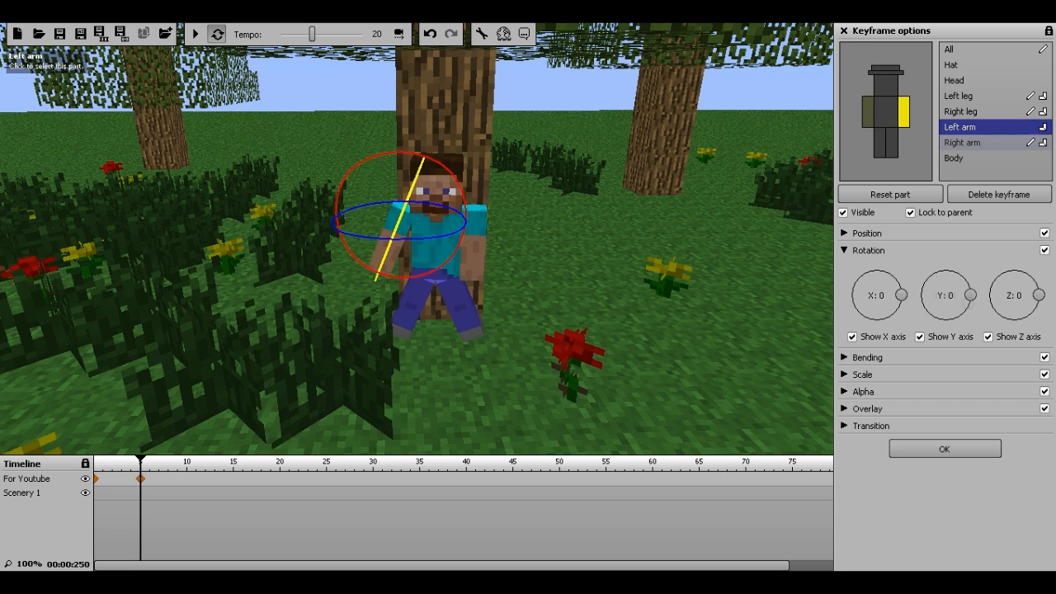
pyautogui.moveTo(489, 279); pyautogui.dragTo(524, 259)
# Add a For Youtube keyframe at frame 10 and tilt the head to X -40.
pyautogui.click(188, 462)
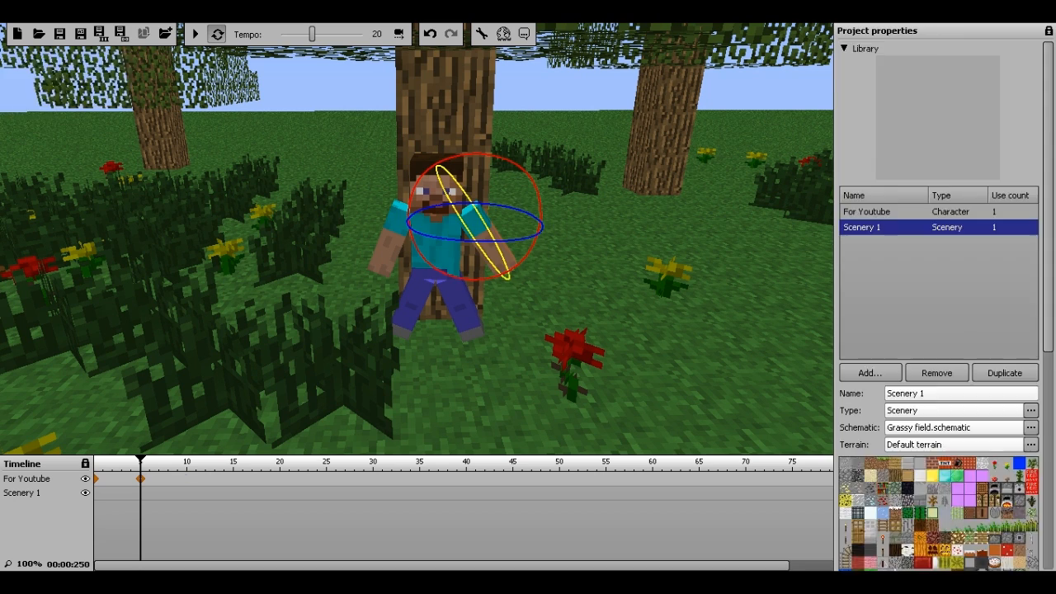
pyautogui.click(187, 479)
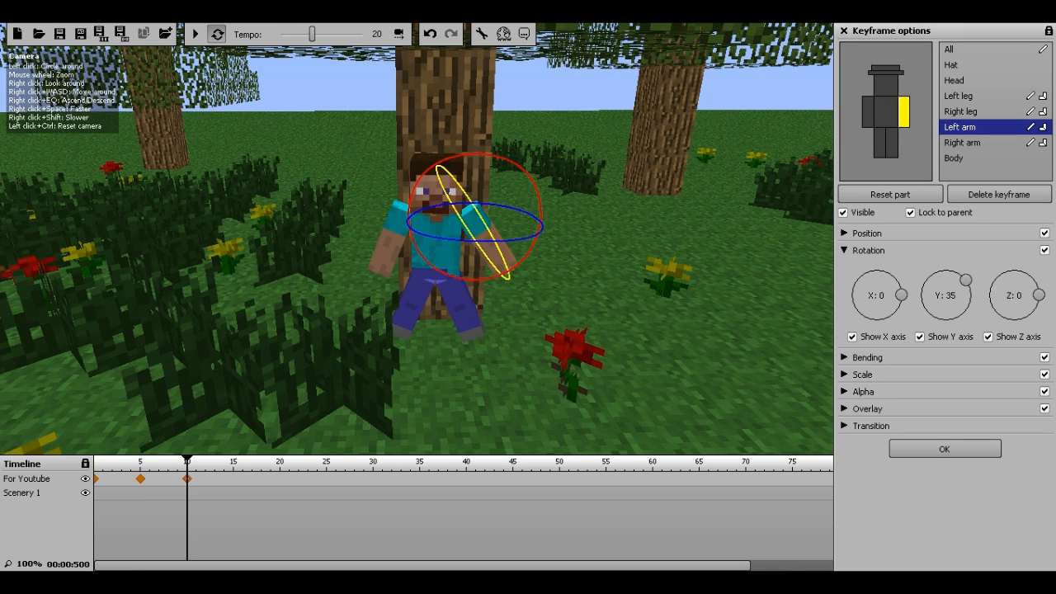
pyautogui.click(885, 80)
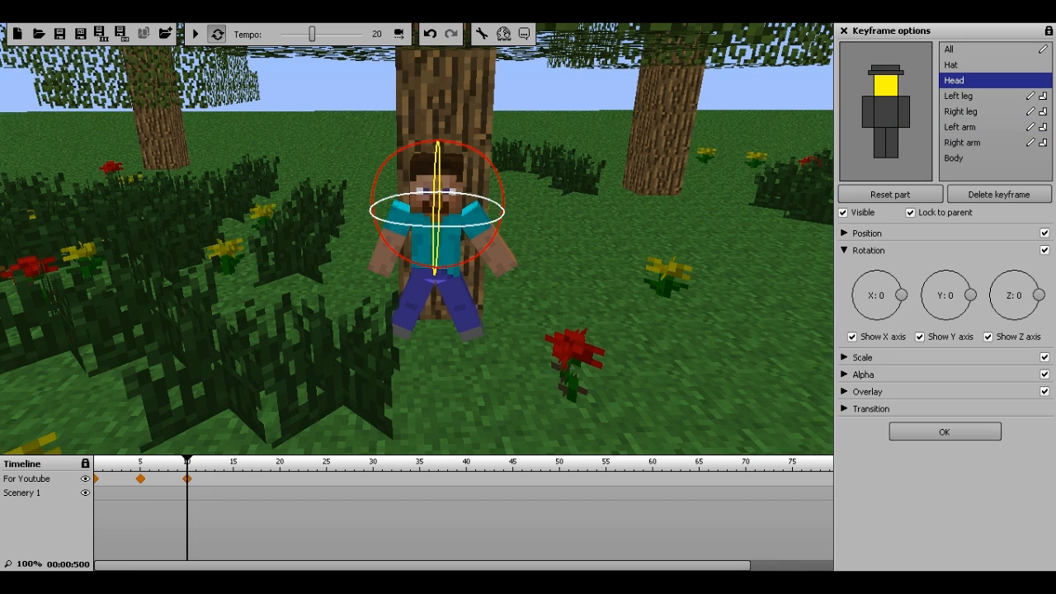
pyautogui.moveTo(438, 192); pyautogui.dragTo(438, 161)
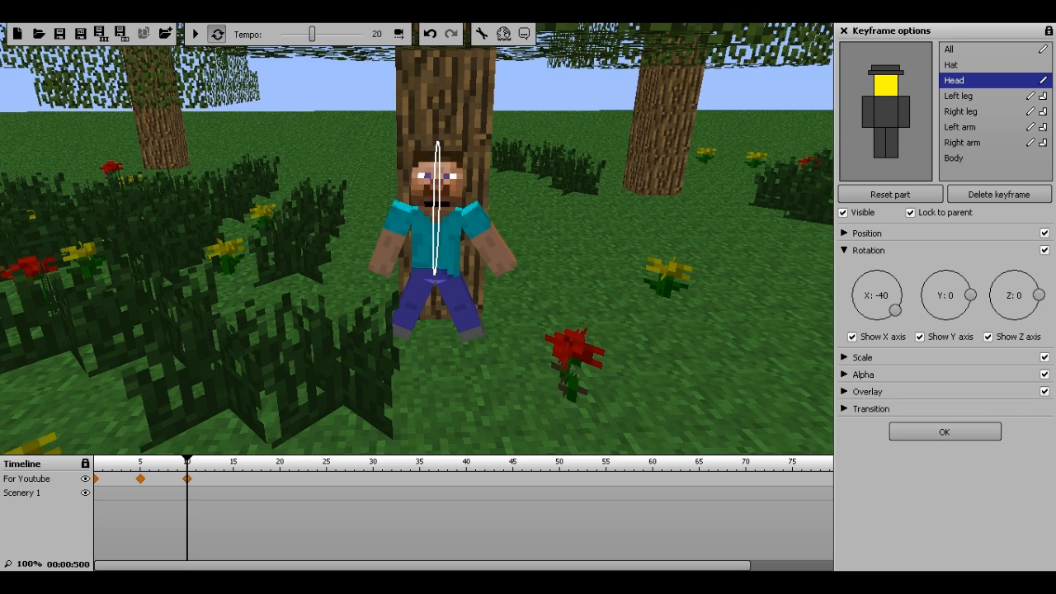
# At frame 10, tilt the head to X -51 and raise the arms, rotating the left to Y 136 and the right to Y -136.
pyautogui.moveTo(438, 146); pyautogui.dragTo(438, 146)
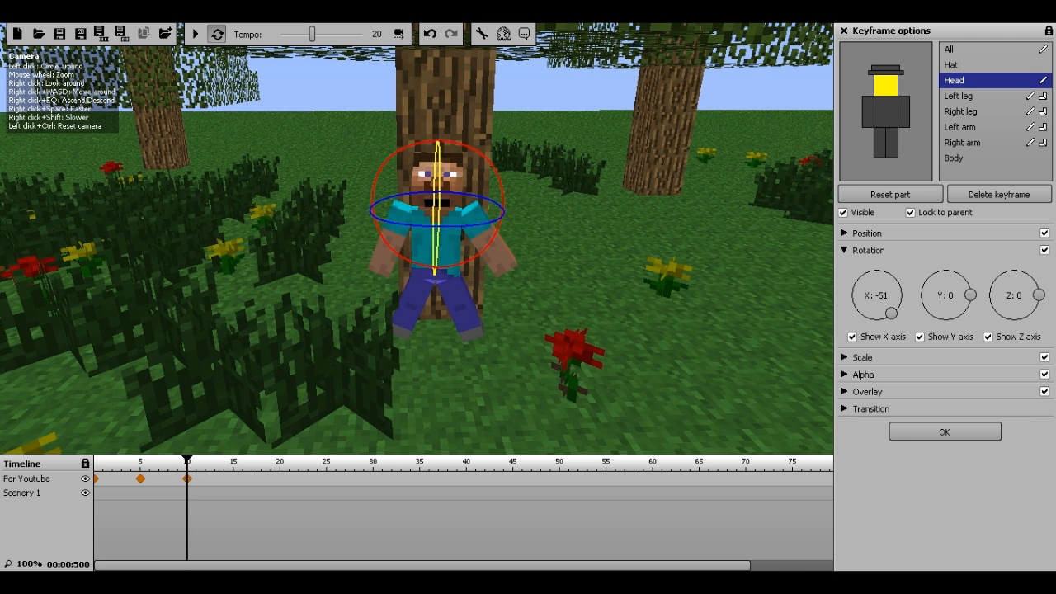
pyautogui.click(904, 112)
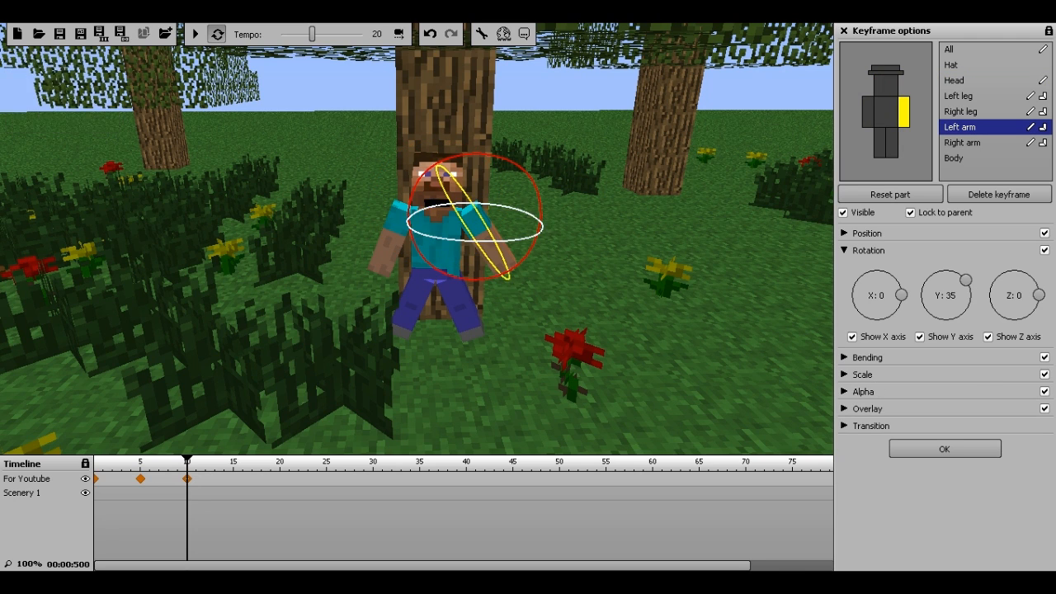
pyautogui.moveTo(537, 237); pyautogui.dragTo(483, 154)
pyautogui.click(869, 112)
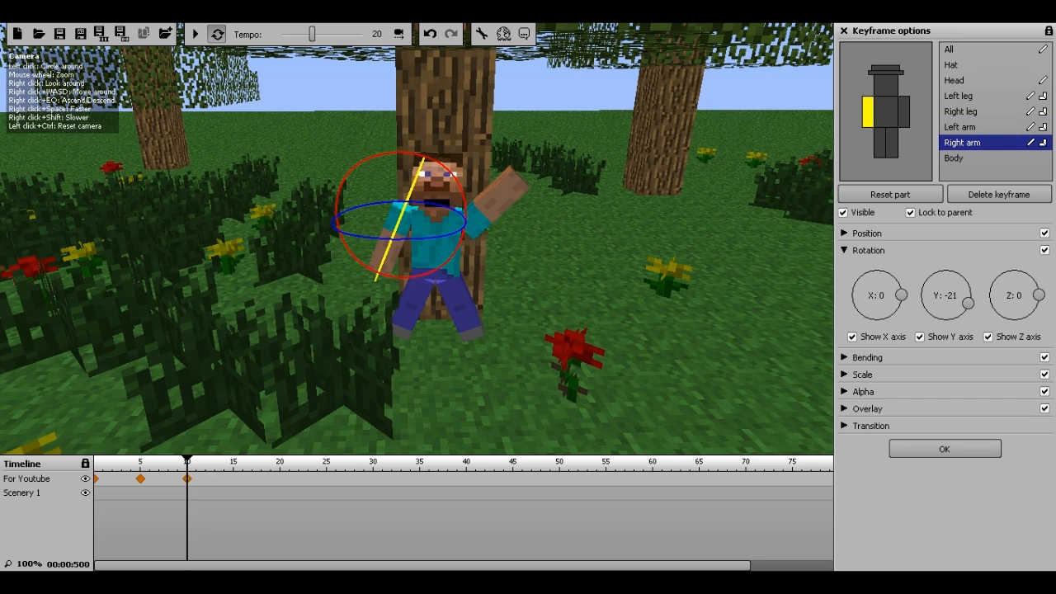
pyautogui.moveTo(342, 238); pyautogui.dragTo(393, 152)
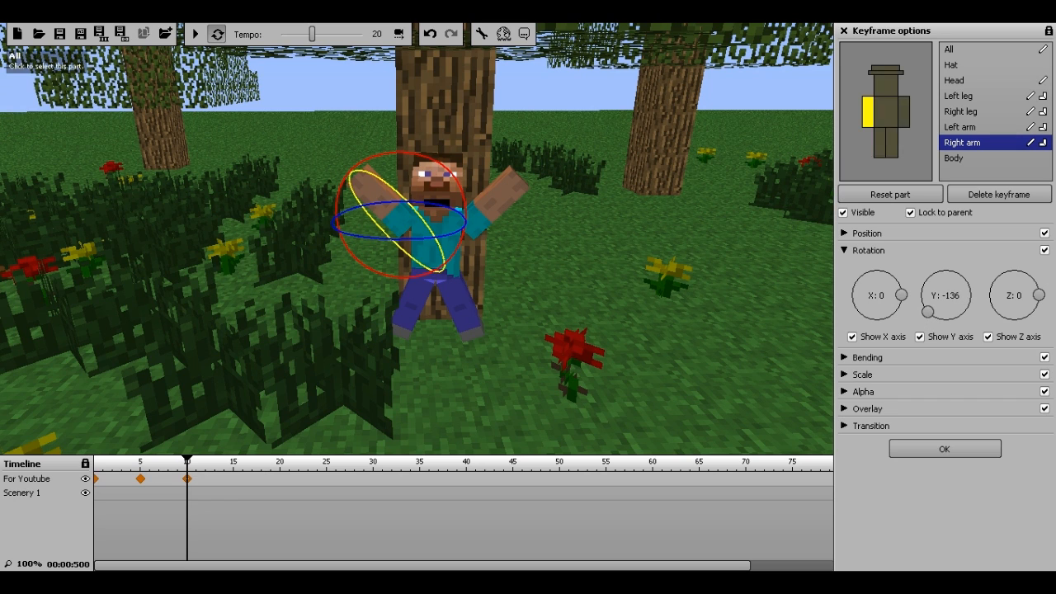
# Tilt the whole character to Y 3 at frame 10 and spread the legs, rotating the right to Y -37 and the left to Y 37.
pyautogui.click(856, 79)
pyautogui.moveTo(486, 293)
pyautogui.mouseDown()
pyautogui.moveTo(495, 307)
pyautogui.moveTo(484, 290)
pyautogui.mouseUp()
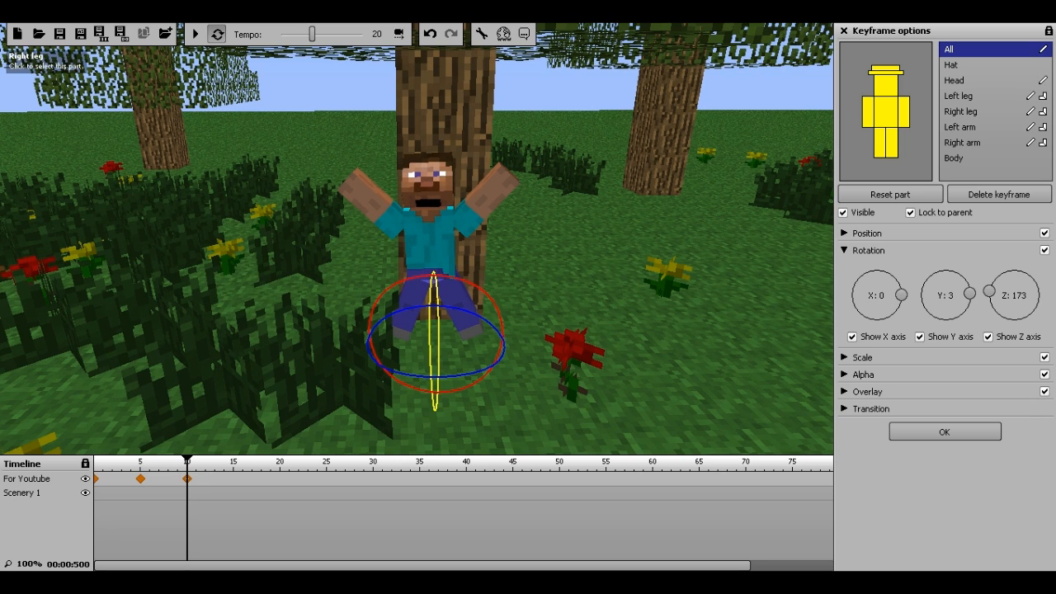
pyautogui.click(408, 313)
pyautogui.moveTo(398, 328); pyautogui.dragTo(382, 320)
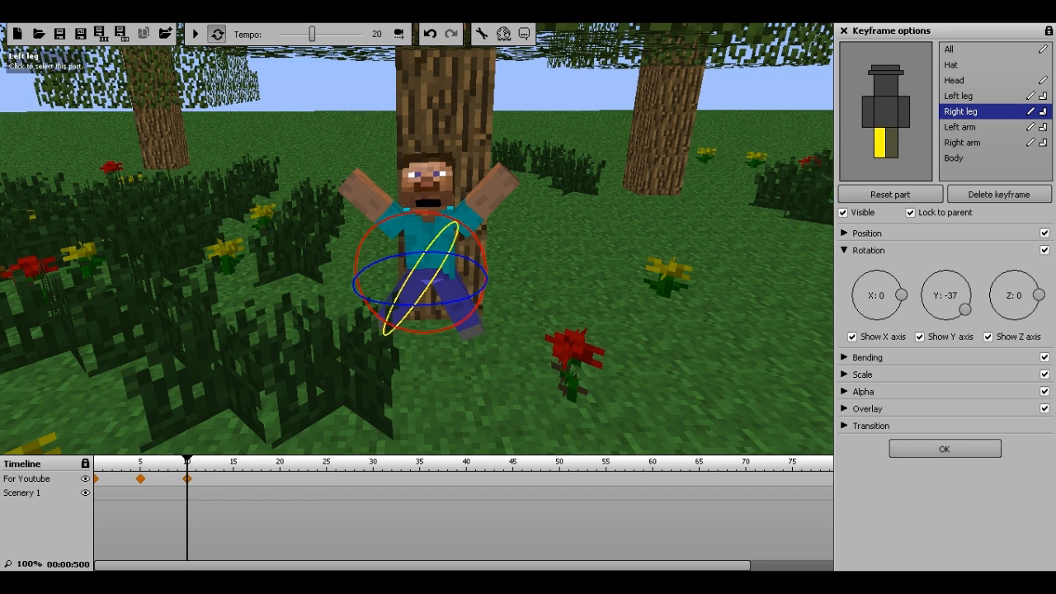
pyautogui.click(466, 309)
pyautogui.moveTo(480, 322); pyautogui.dragTo(494, 313)
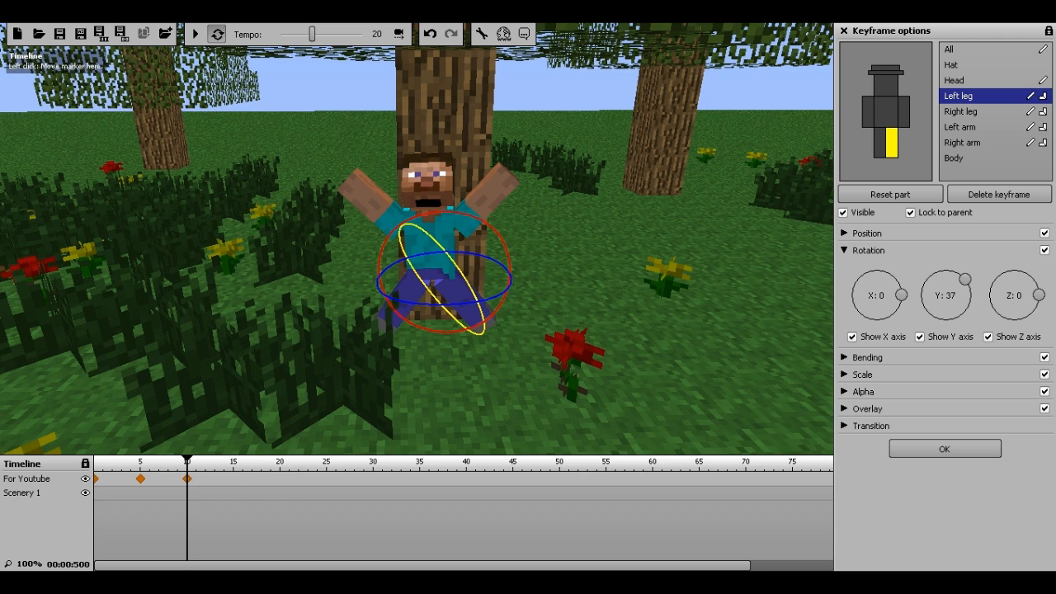
# Add a For Youtube keyframe at frame 15 and raise the arms further, rotating the right to Y -152 and the left to Y 156.
pyautogui.click(233, 478)
pyautogui.click(867, 112)
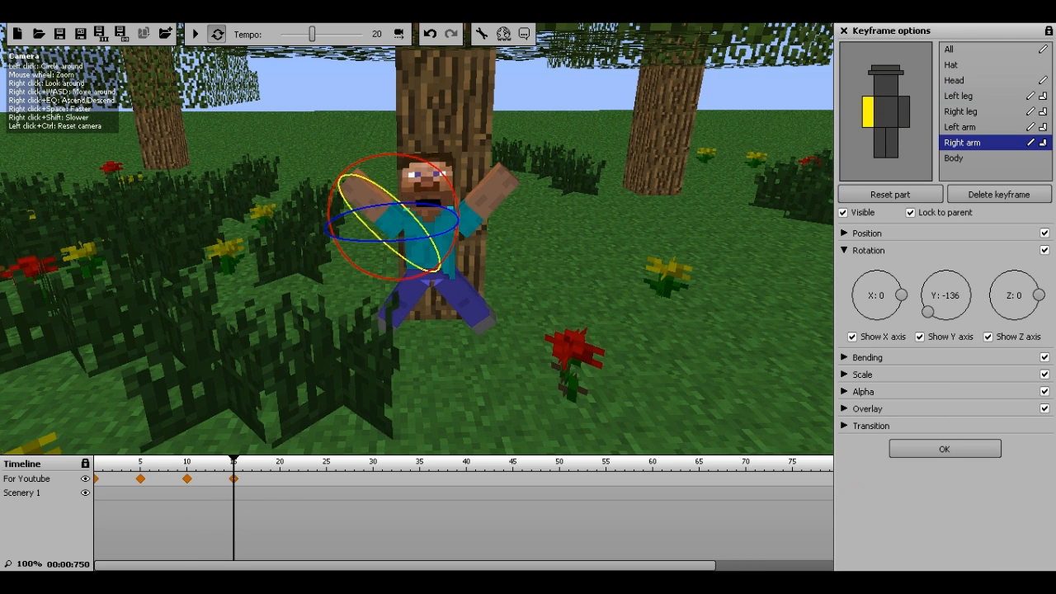
pyautogui.moveTo(340, 178); pyautogui.dragTo(359, 161)
pyautogui.click(903, 112)
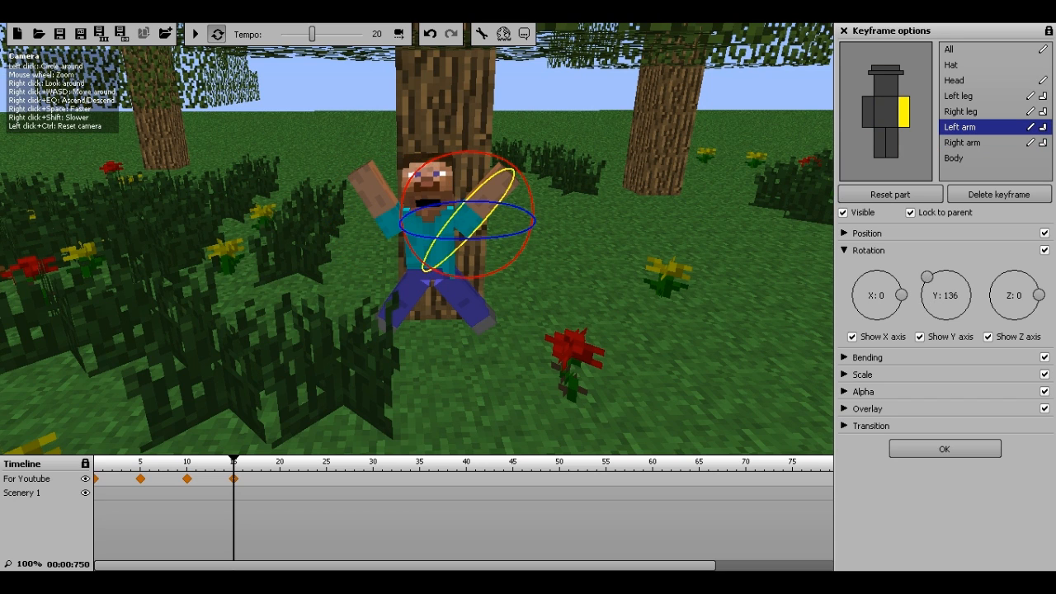
pyautogui.moveTo(514, 169); pyautogui.dragTo(496, 158)
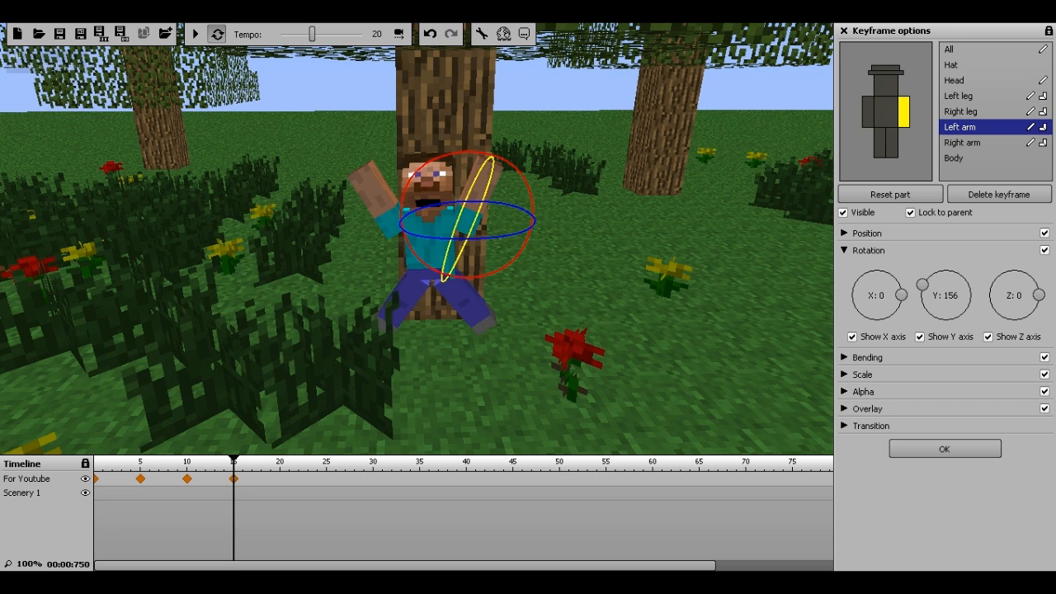
# Lift the whole character slightly off the ground along the vertical axis at frame 15.
pyautogui.click(974, 50)
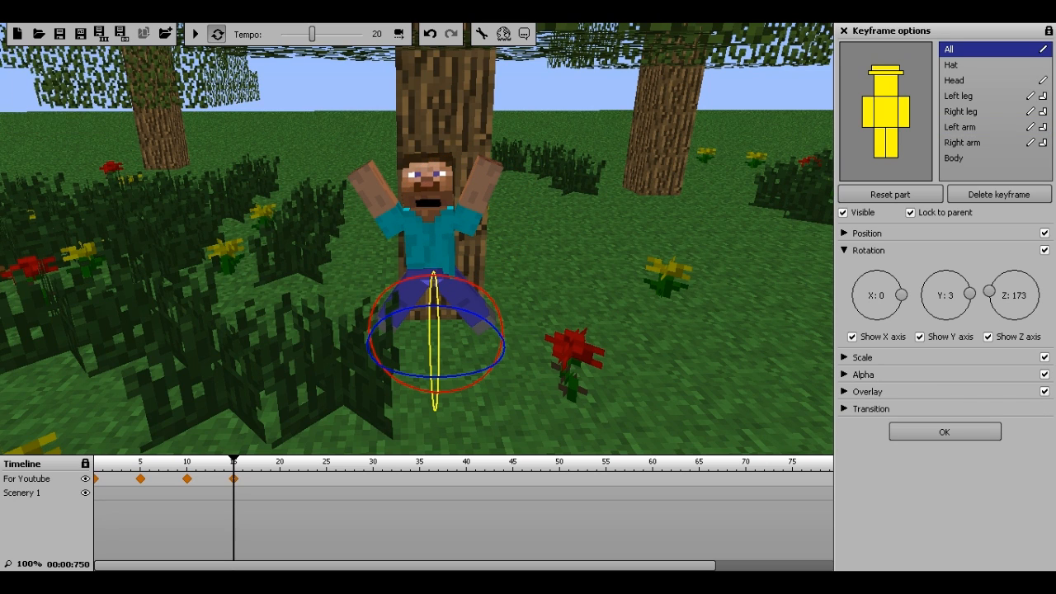
pyautogui.click(844, 250)
pyautogui.click(844, 232)
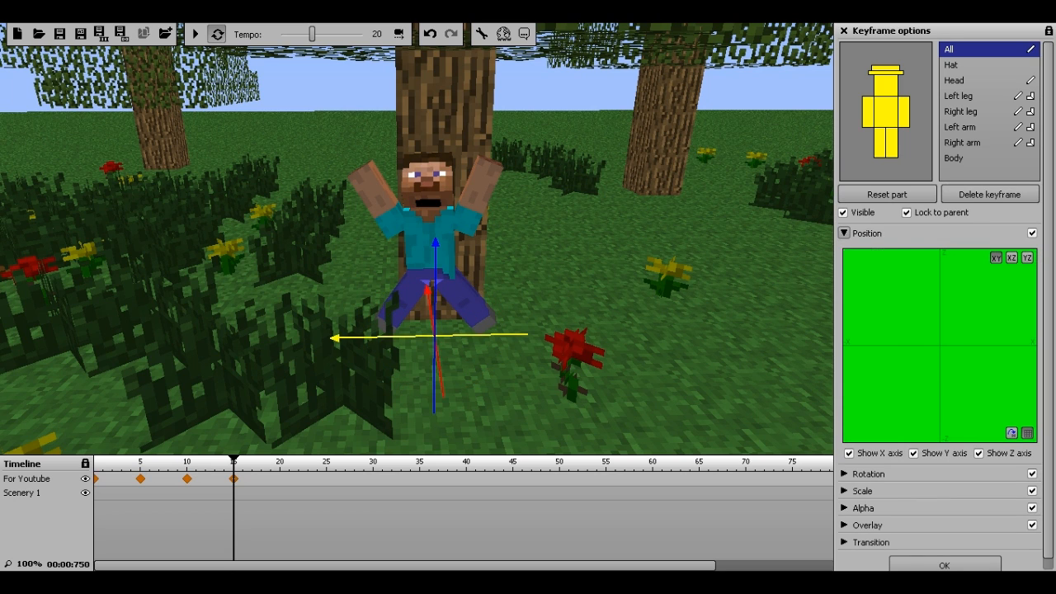
pyautogui.moveTo(436, 245); pyautogui.dragTo(436, 229)
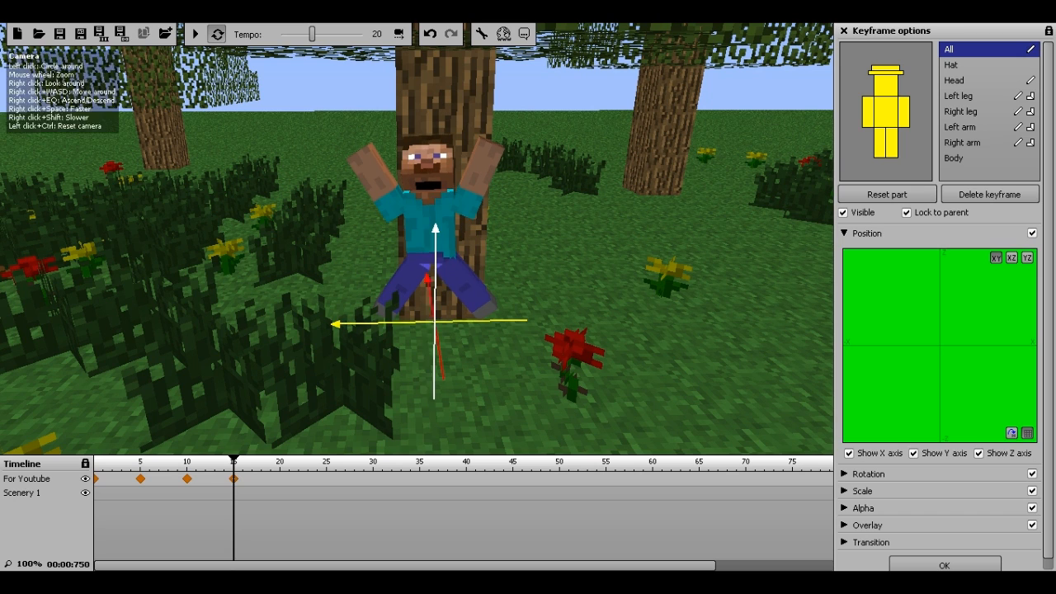
# Add For Youtube keyframes at frames 20 and 25, lifting the whole character higher at each, and add another keyframe at frame 30.
pyautogui.keyDown('ctrl'); pyautogui.moveTo(233, 478); pyautogui.dragTo(281, 478); pyautogui.keyUp('ctrl')
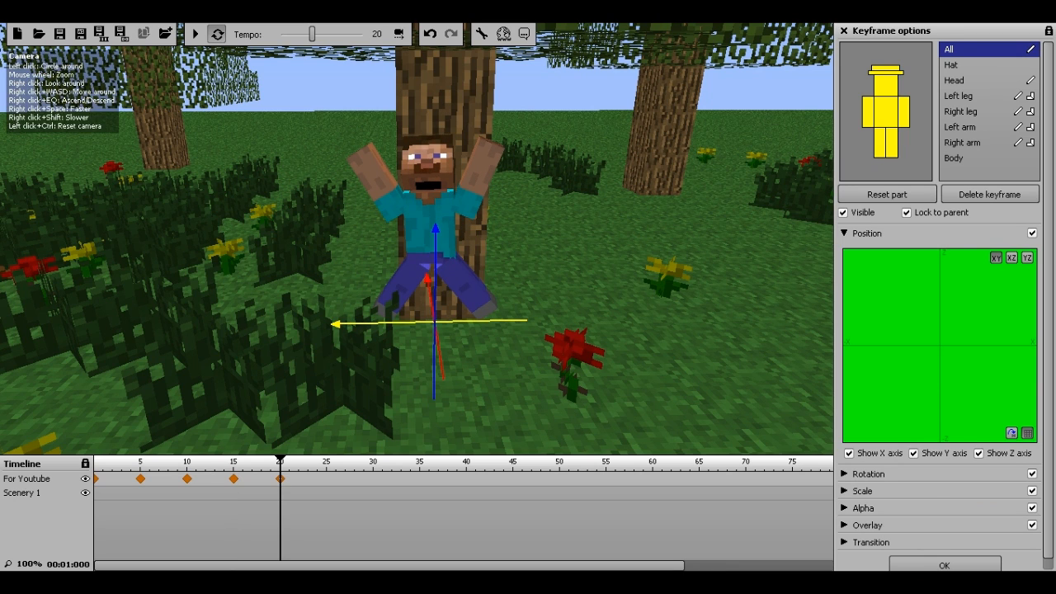
pyautogui.moveTo(434, 256); pyautogui.dragTo(435, 191)
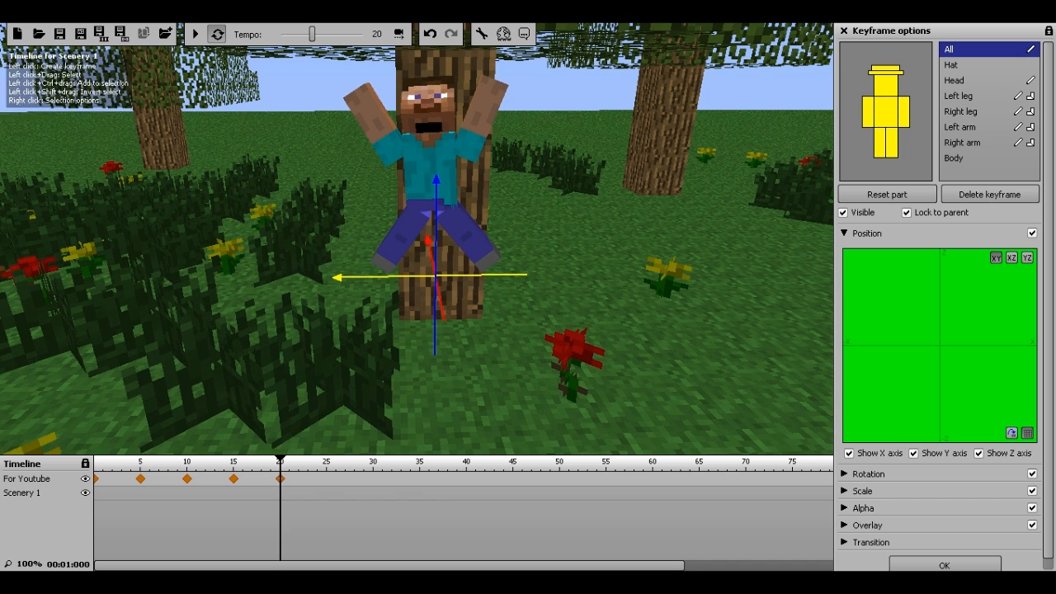
pyautogui.keyDown('ctrl'); pyautogui.moveTo(280, 478); pyautogui.dragTo(326, 479); pyautogui.keyUp('ctrl')
pyautogui.moveTo(435, 272); pyautogui.dragTo(435, 239)
pyautogui.keyDown('ctrl'); pyautogui.moveTo(326, 478); pyautogui.dragTo(373, 478); pyautogui.keyUp('ctrl')
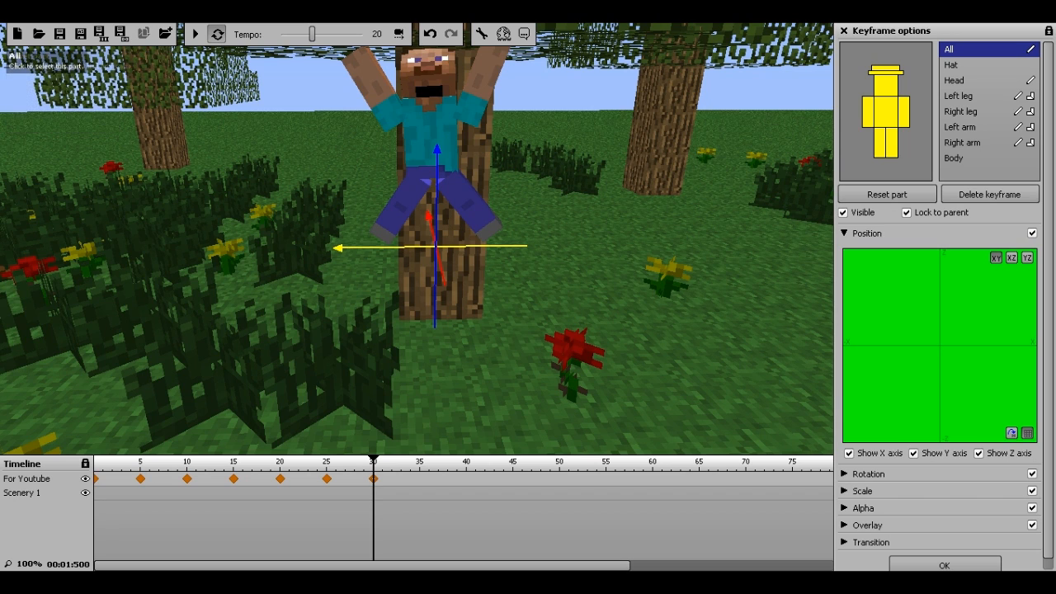
# Lower both arms at frame 30, rotating the right arm to Y -73 and the left arm to Y 50.
pyautogui.click(868, 112)
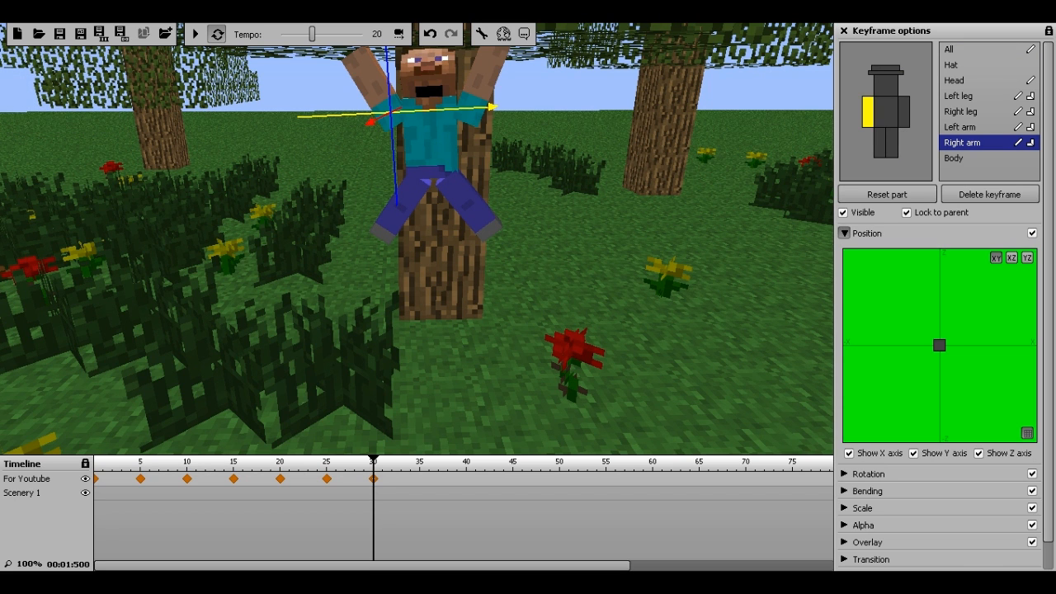
pyautogui.click(844, 233)
pyautogui.click(844, 249)
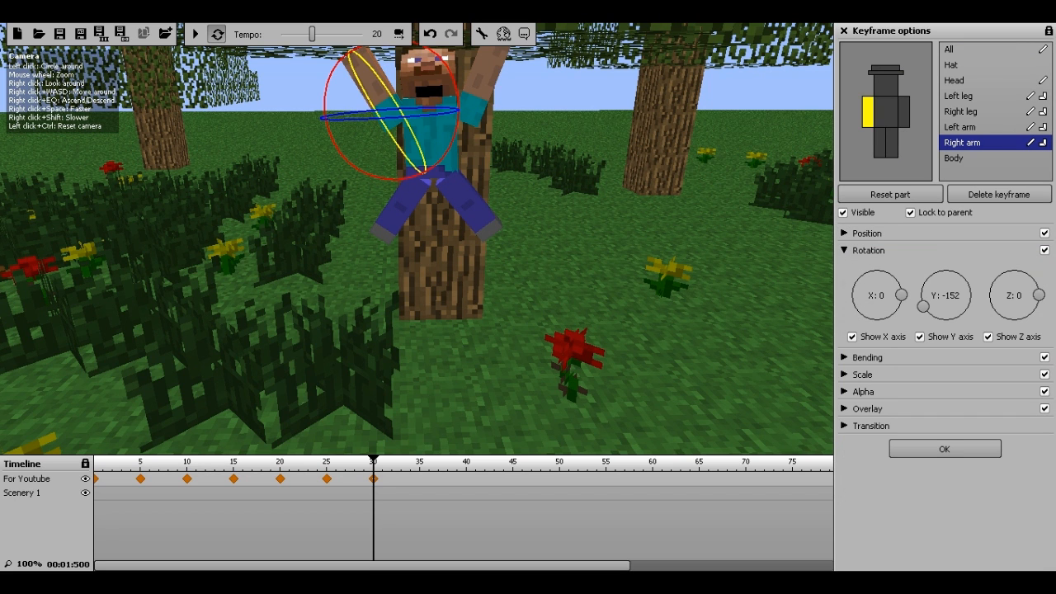
pyautogui.press('e')
pyautogui.moveTo(396, 231); pyautogui.dragTo(334, 330, button='right')
pyautogui.press('s')
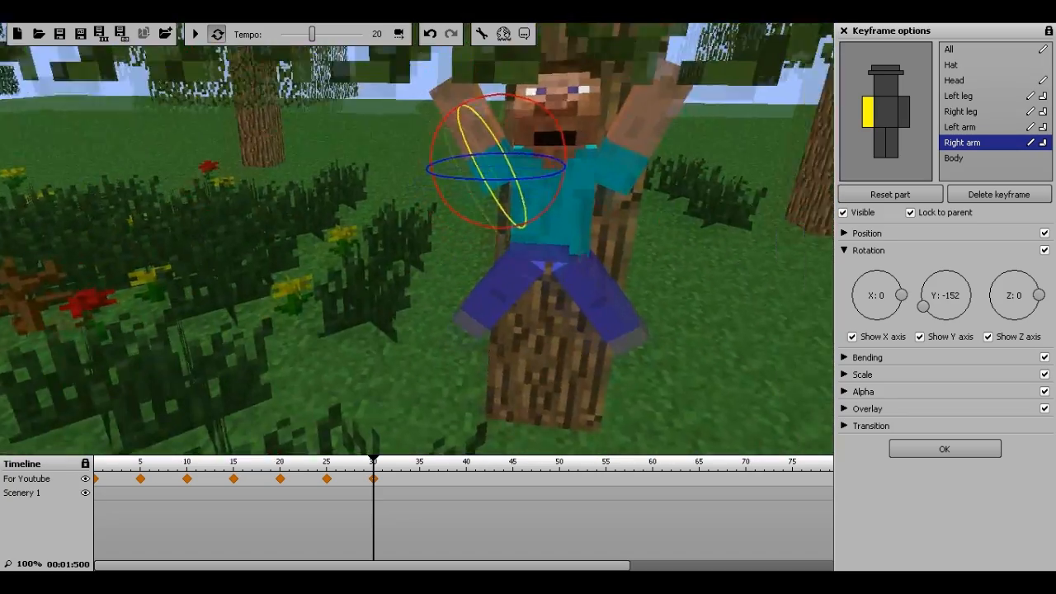
pyautogui.press('s')
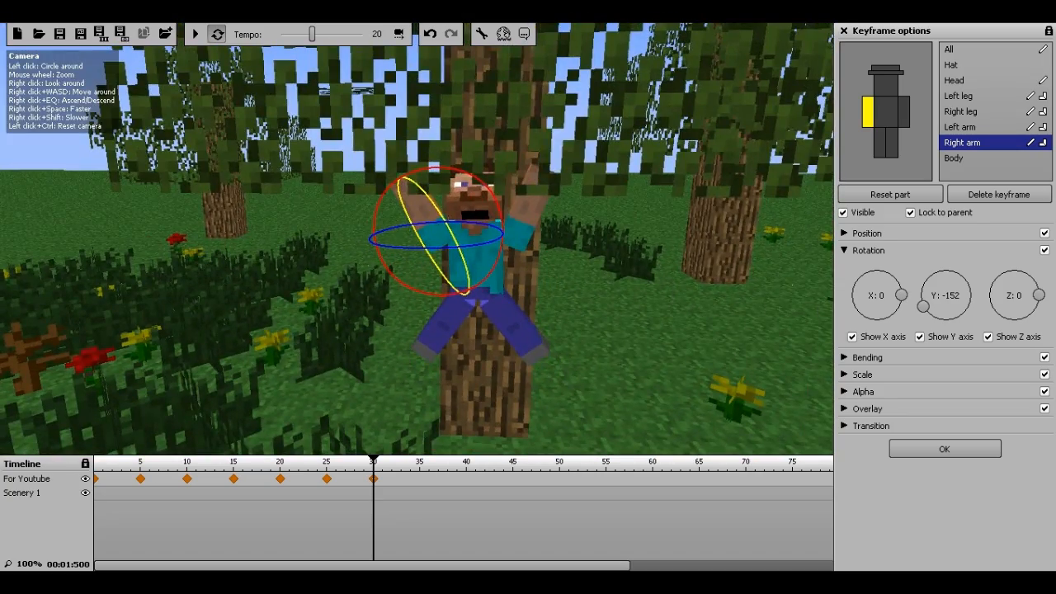
pyautogui.moveTo(391, 187); pyautogui.dragTo(387, 269)
pyautogui.click(904, 113)
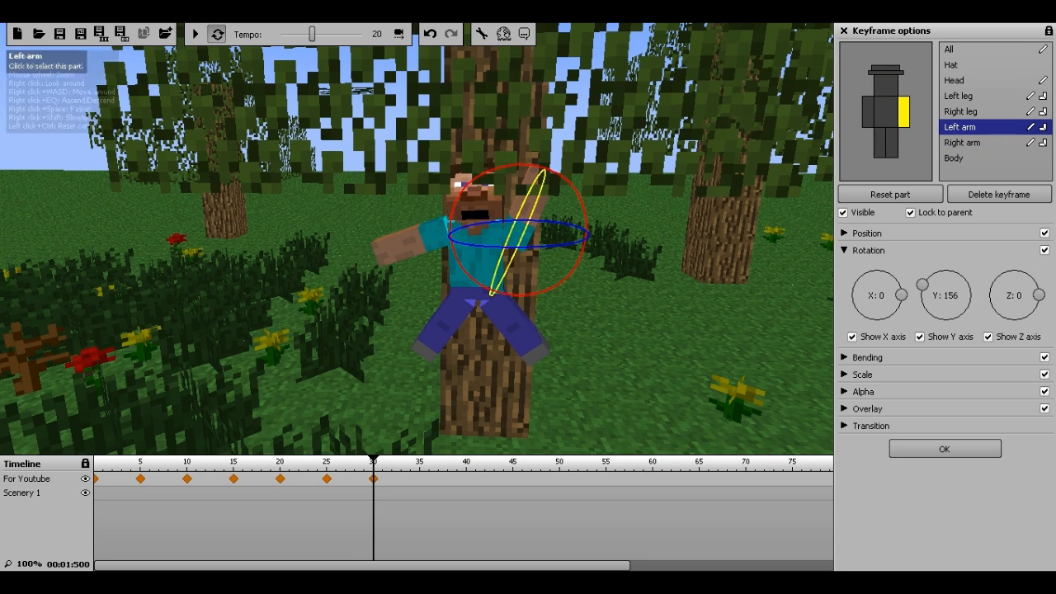
pyautogui.moveTo(565, 180); pyautogui.dragTo(557, 286)
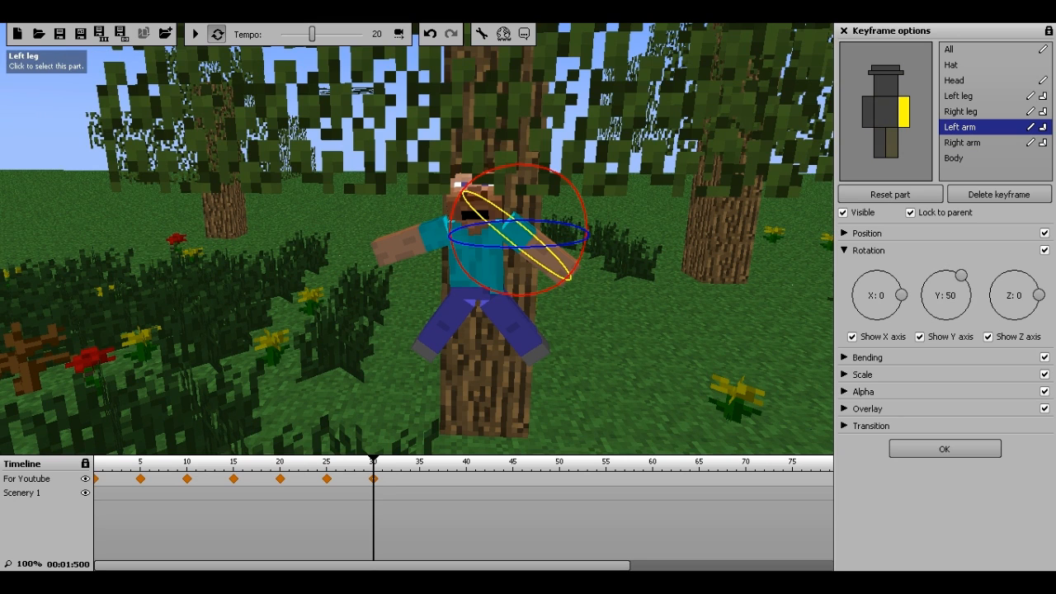
# Bring the legs closer together at frame 30, rotating the left leg inward about Y and the right leg to Y -19.
pyautogui.click(892, 141)
pyautogui.moveTo(560, 299); pyautogui.dragTo(554, 320)
pyautogui.click(451, 312)
pyautogui.moveTo(405, 317); pyautogui.dragTo(416, 335)
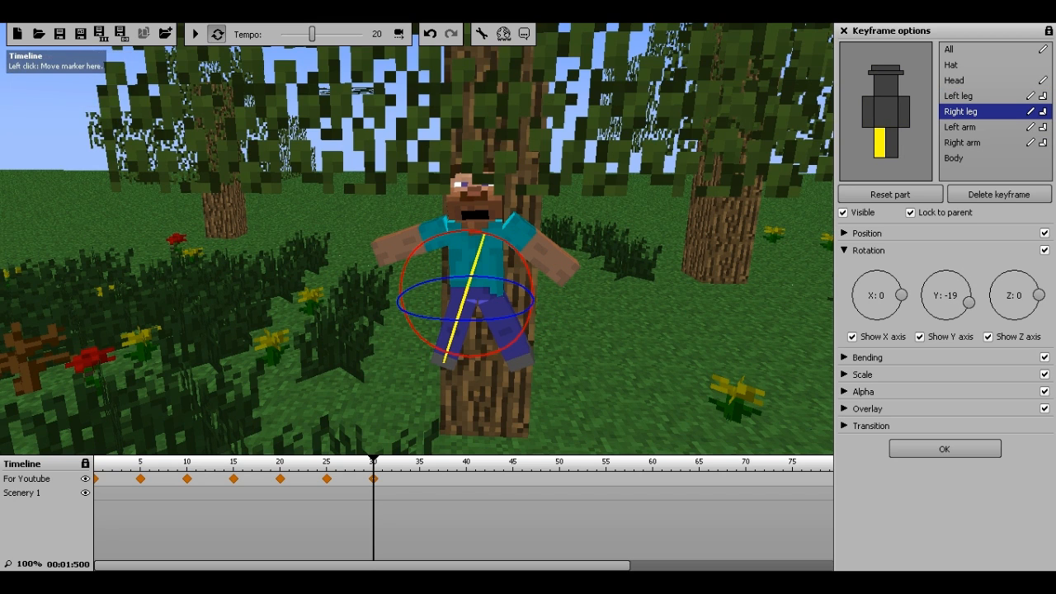
# Add a For Youtube keyframe at frame 35, move the whole character down slightly, and tilt the head to X 13.
pyautogui.click(420, 478)
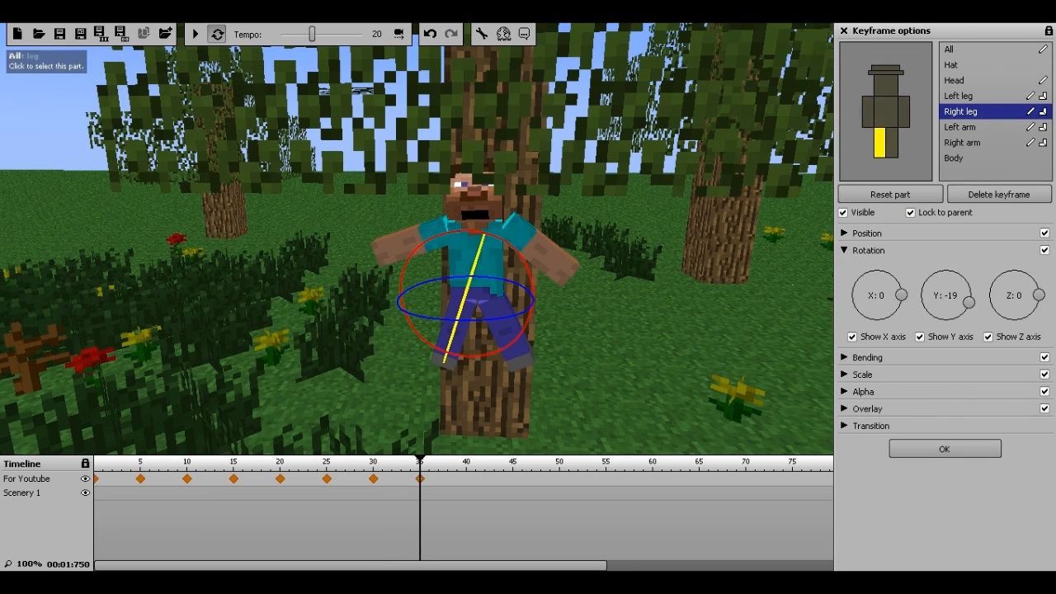
pyautogui.click(949, 48)
pyautogui.click(844, 233)
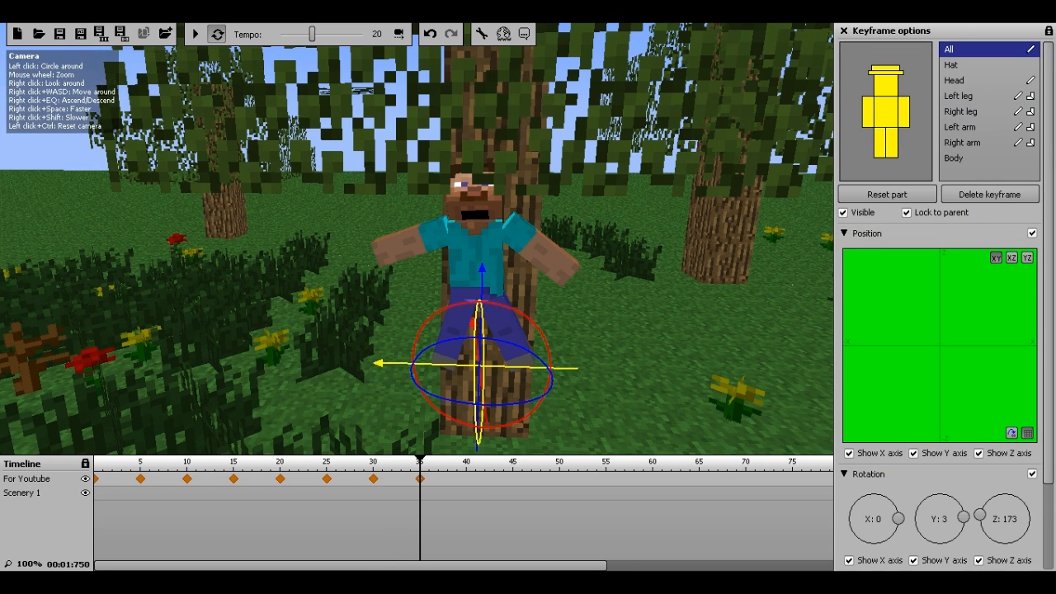
pyautogui.moveTo(482, 277); pyautogui.dragTo(482, 303)
pyautogui.click(886, 85)
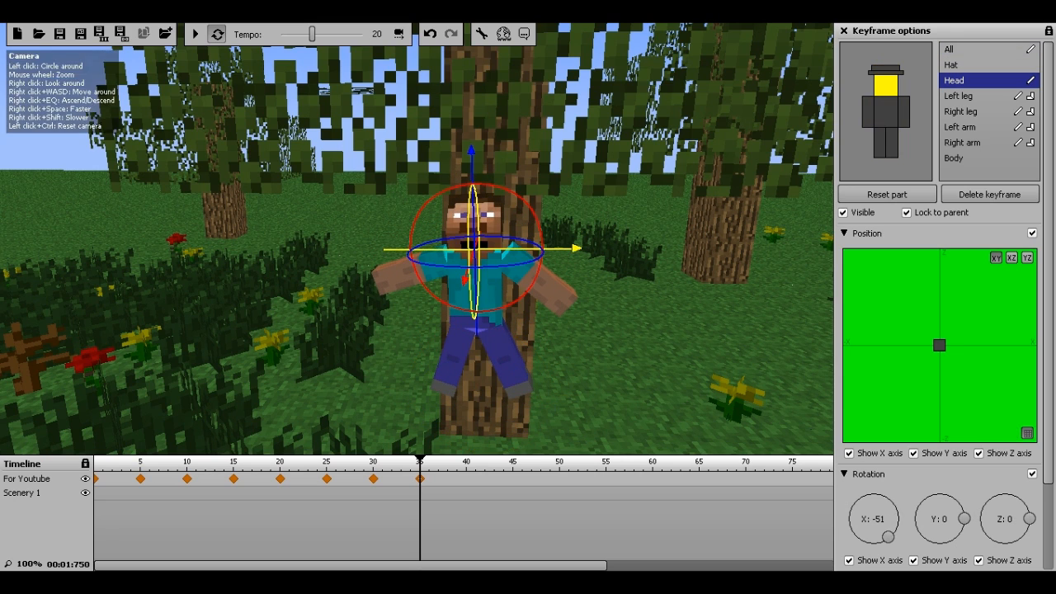
pyautogui.moveTo(478, 236); pyautogui.dragTo(478, 282)
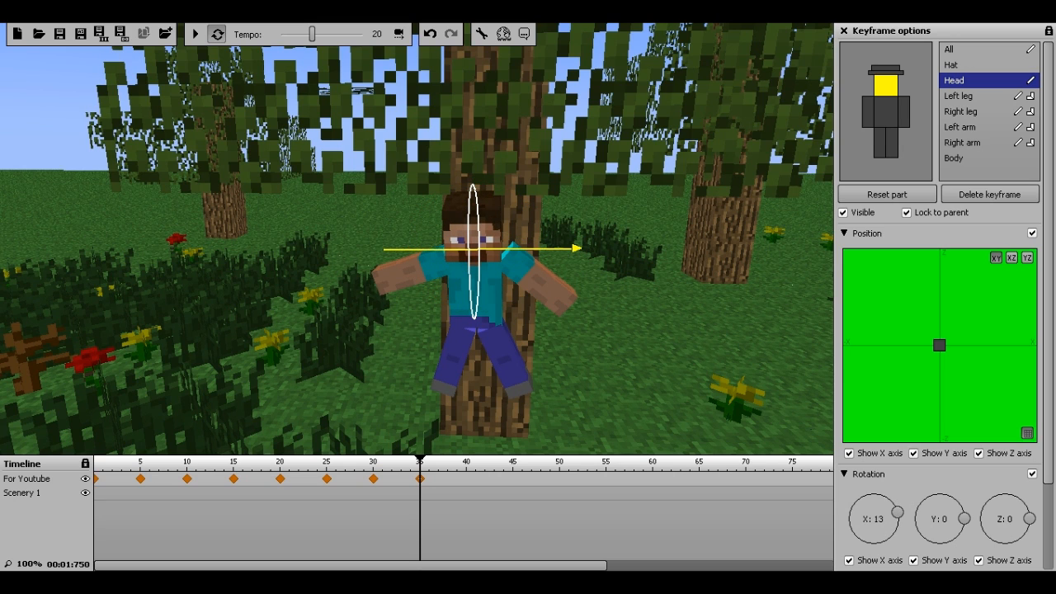
# Bring the arms down beside the body at frame 35, rotating the right arm to Y -12 and the left arm to Y 13.
pyautogui.click(868, 112)
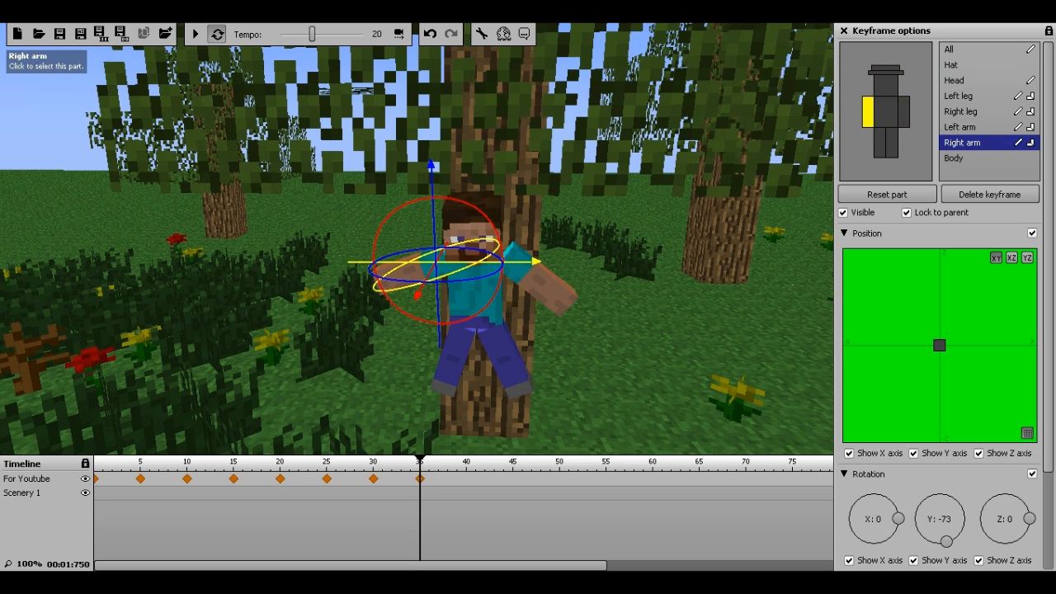
pyautogui.moveTo(376, 240); pyautogui.dragTo(392, 306)
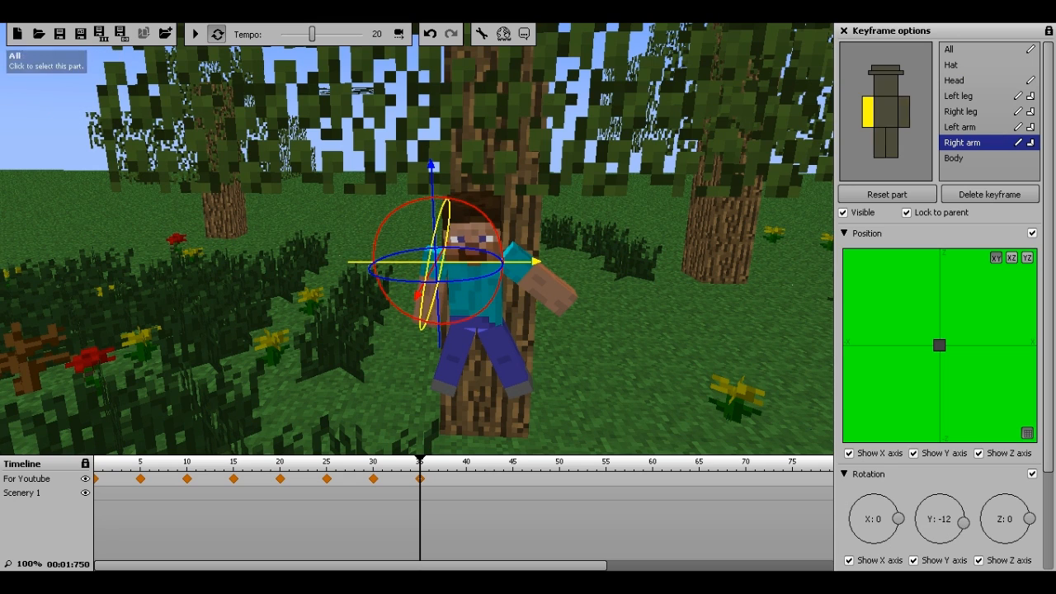
pyautogui.click(540, 281)
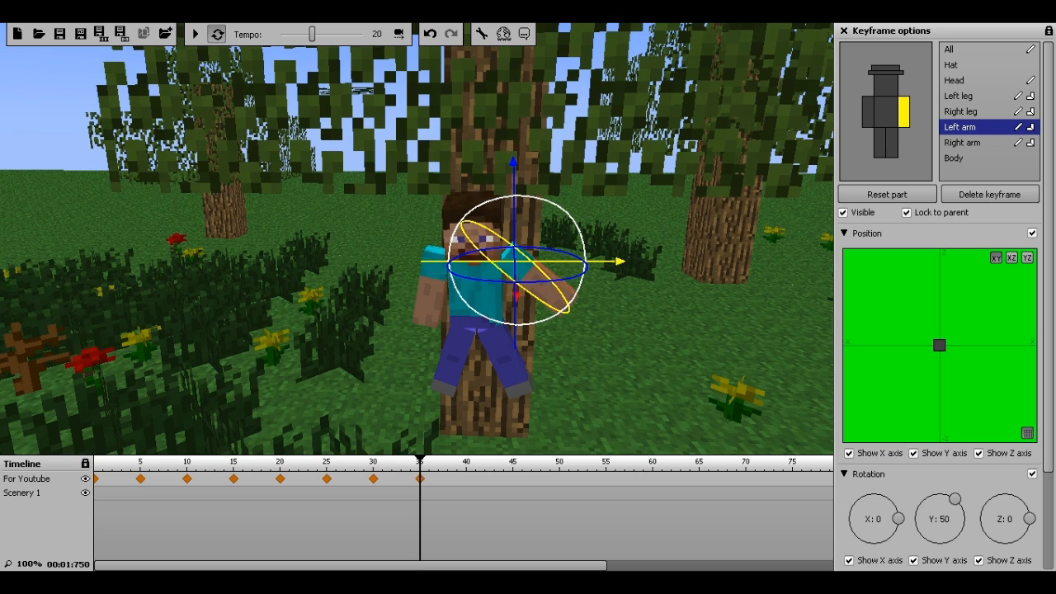
pyautogui.moveTo(584, 248); pyautogui.dragTo(584, 245)
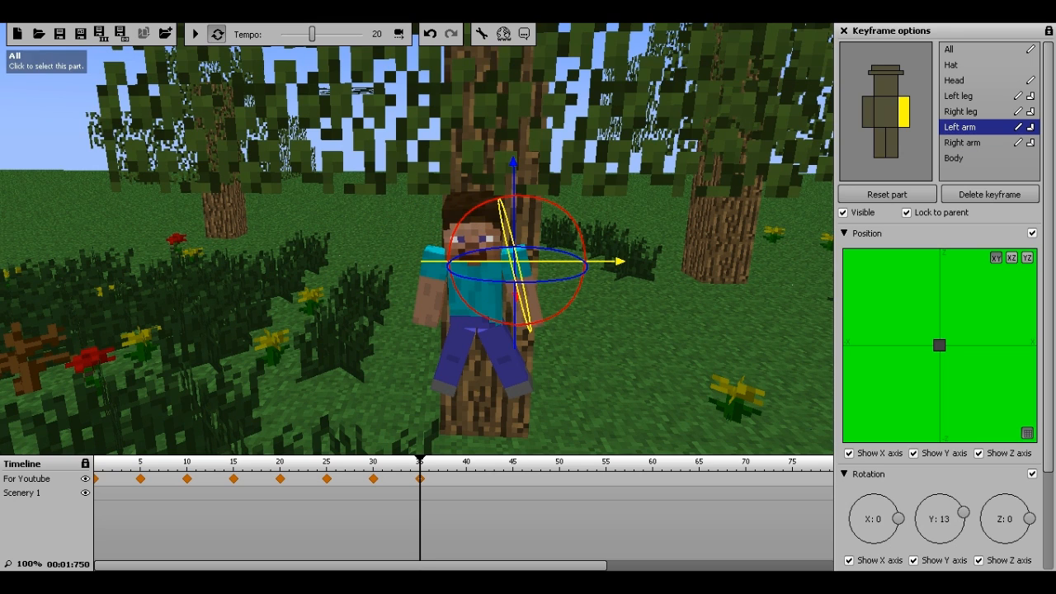
# Straighten both legs at frame 35, rotating the left to Y 1, and add a For Youtube keyframe at frame 40.
pyautogui.click(457, 355)
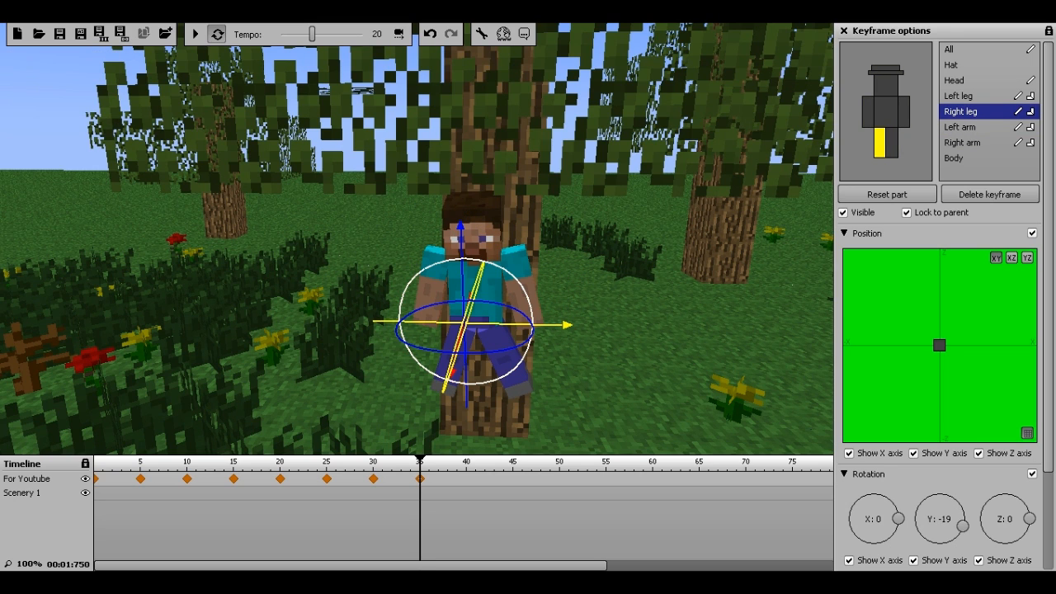
pyautogui.moveTo(452, 373); pyautogui.dragTo(492, 365)
pyautogui.click(499, 363)
pyautogui.click(467, 478)
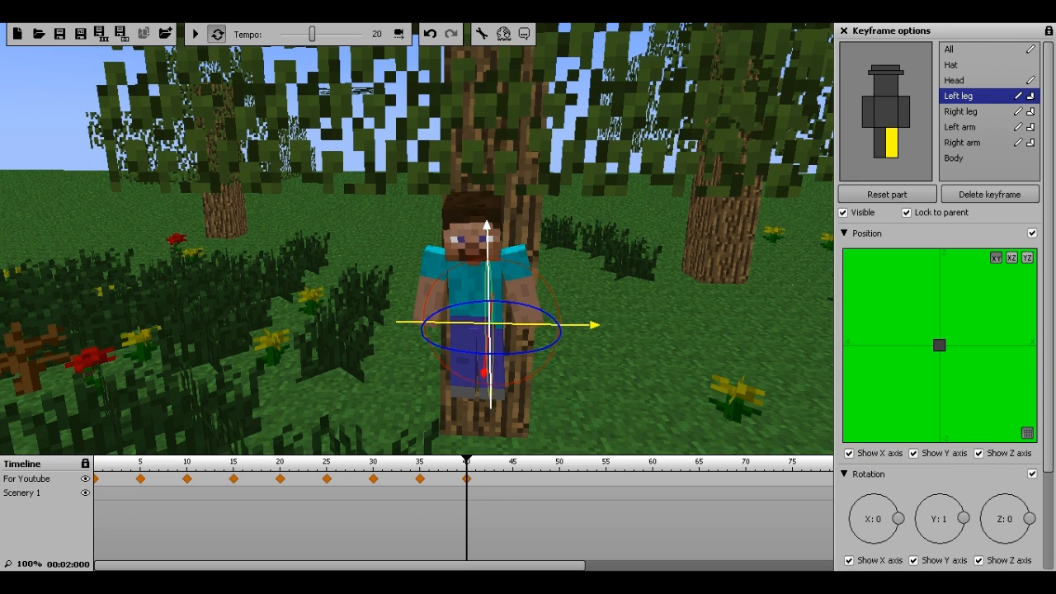
pyautogui.moveTo(493, 353); pyautogui.dragTo(491, 363)
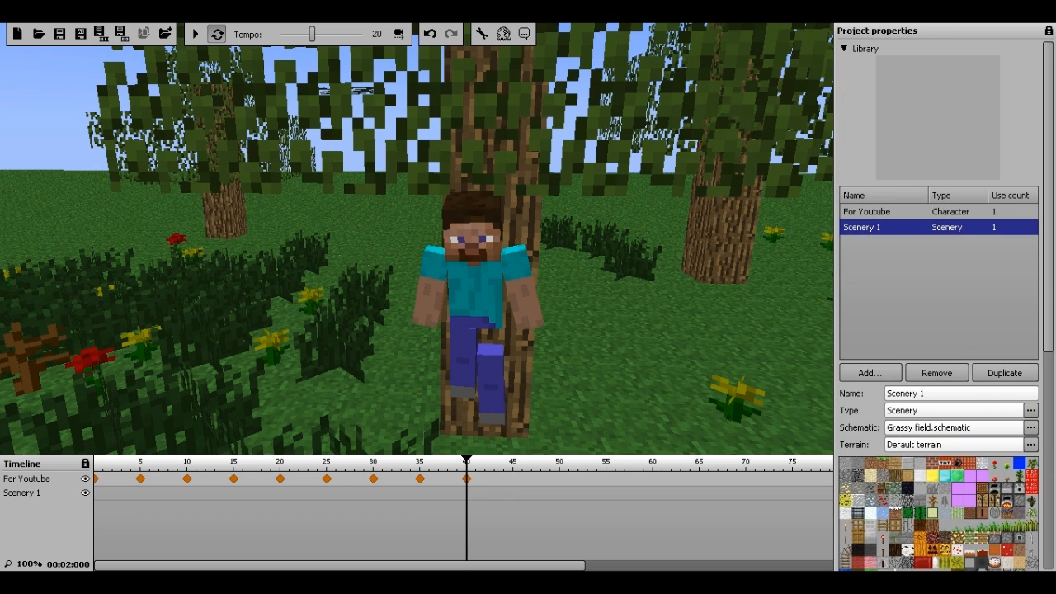
pyautogui.click(467, 479)
pyautogui.hotkey('ctrl', 'z')
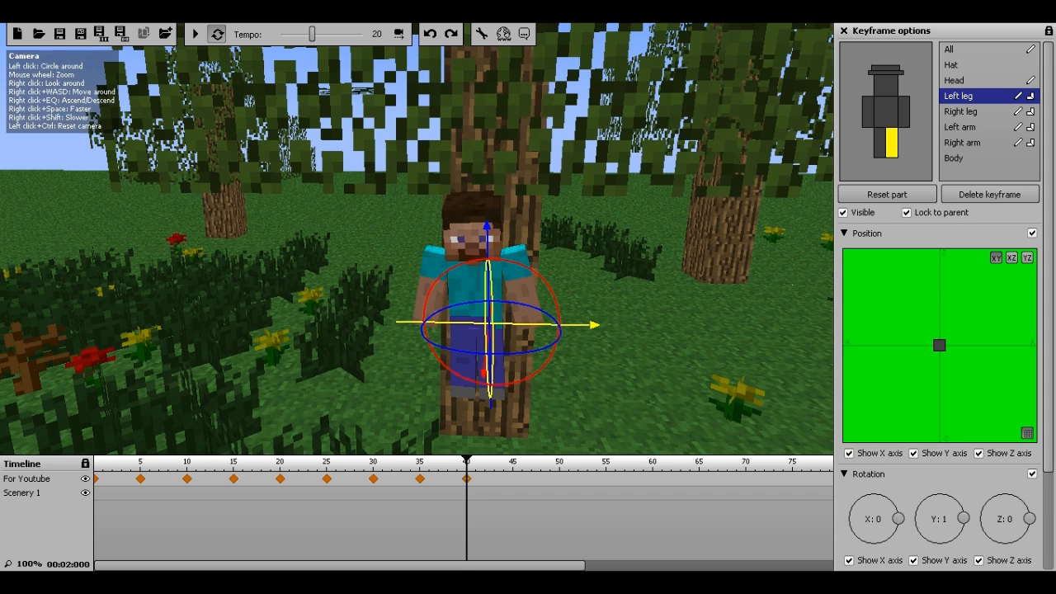
# Lower the whole character at frame 40 until its feet stand on the grass.
pyautogui.click(972, 50)
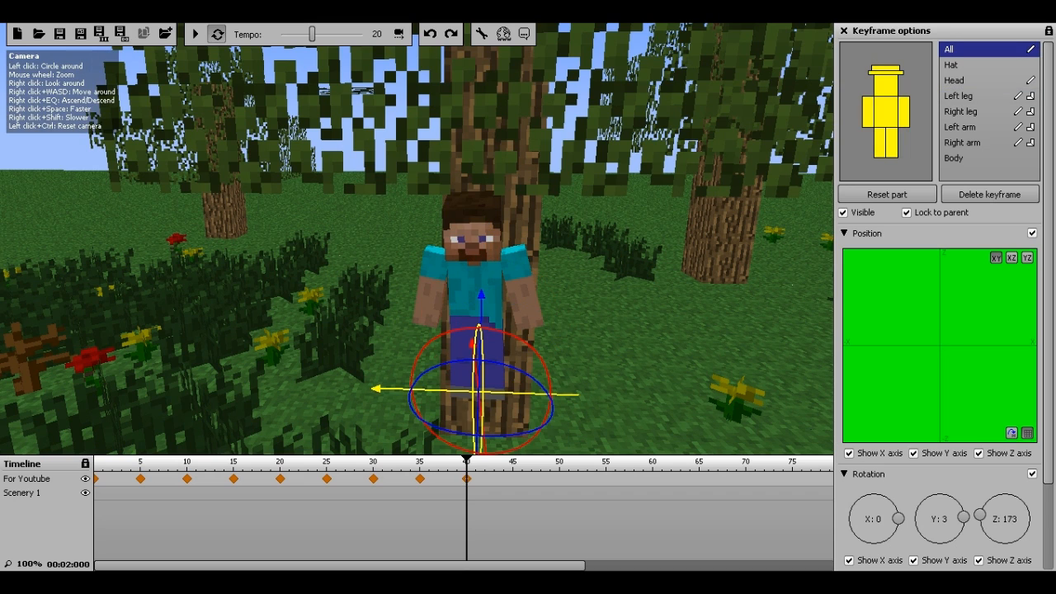
pyautogui.moveTo(481, 303); pyautogui.dragTo(479, 355)
pyautogui.moveTo(528, 313); pyautogui.dragTo(534, 351)
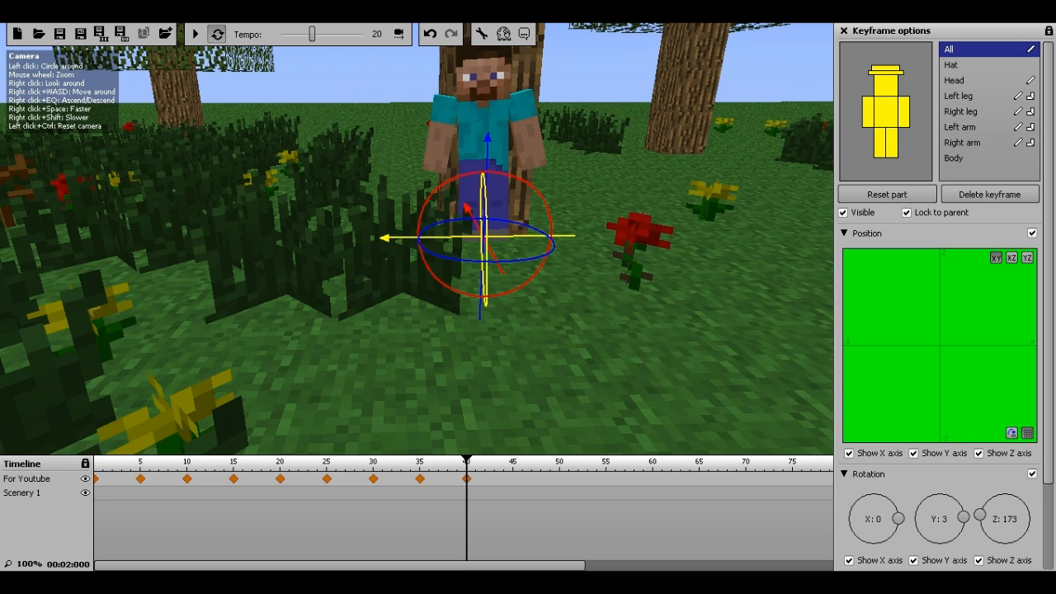
pyautogui.moveTo(481, 297); pyautogui.dragTo(481, 311)
# Straighten both arms beside the body at frame 40, rotating the right arm to Y -1 and the left arm to Y 4.
pyautogui.click(962, 143)
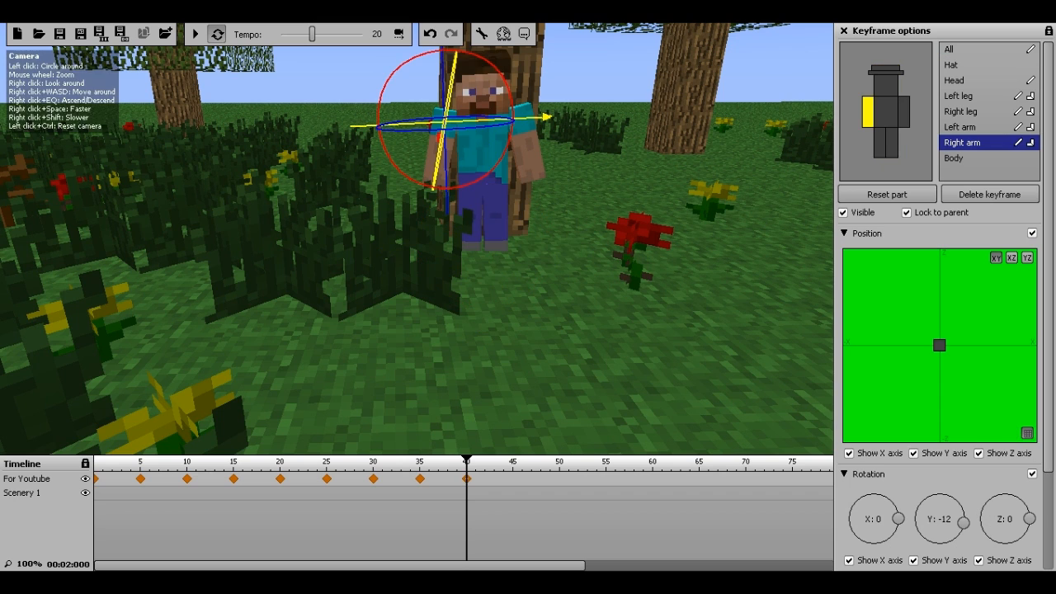
pyautogui.moveTo(511, 132); pyautogui.dragTo(512, 132)
pyautogui.moveTo(440, 136); pyautogui.dragTo(441, 134)
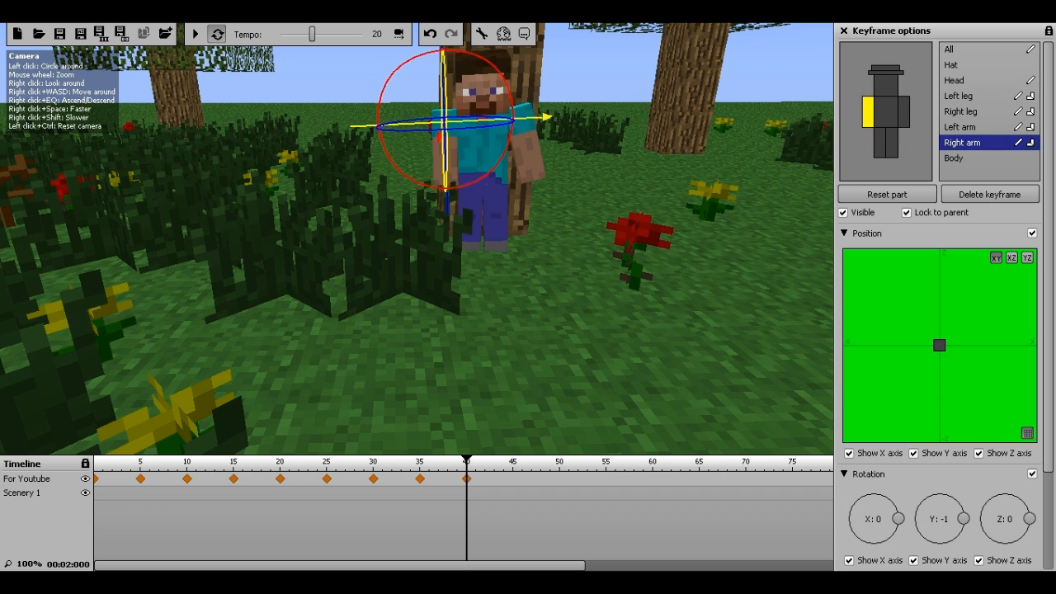
pyautogui.click(904, 113)
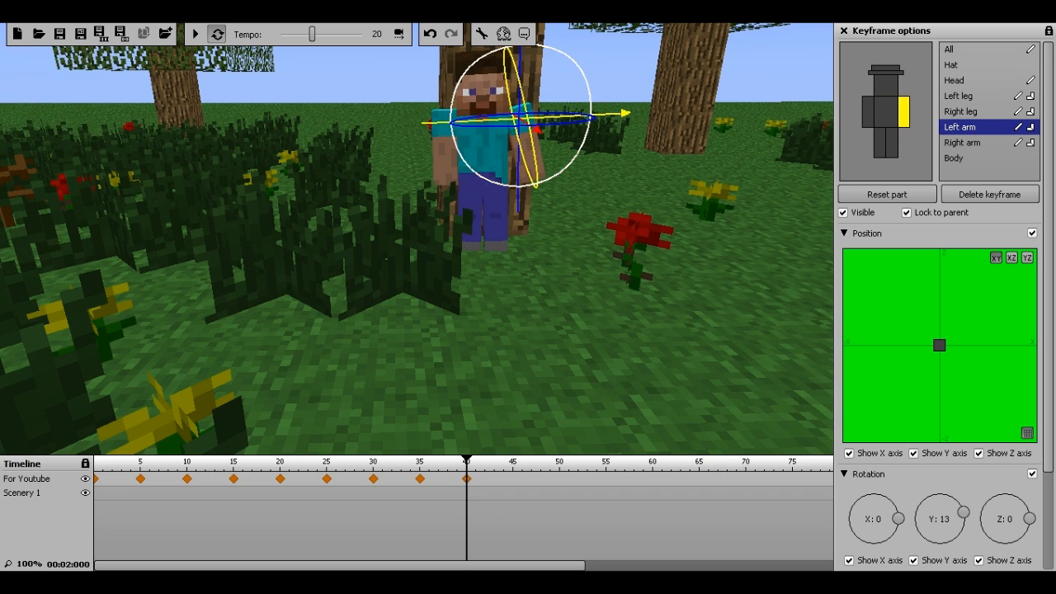
pyautogui.moveTo(588, 136); pyautogui.dragTo(589, 131)
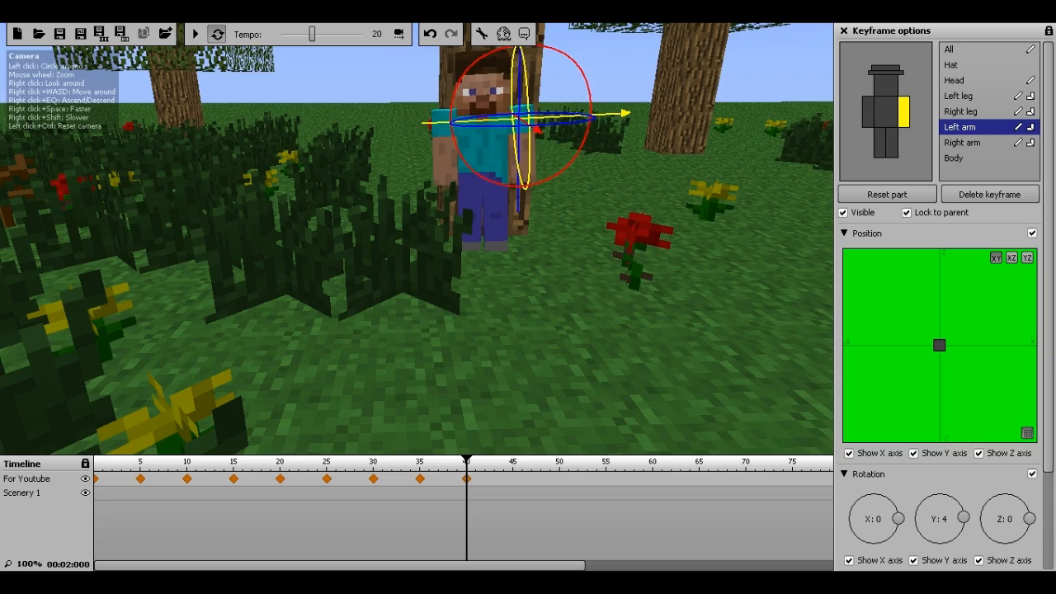
# Play back the whole jump animation from a wider view and stop it.
pyautogui.press('s')
pyautogui.moveTo(577, 181); pyautogui.dragTo(544, 123, button='right')
pyautogui.press('w')
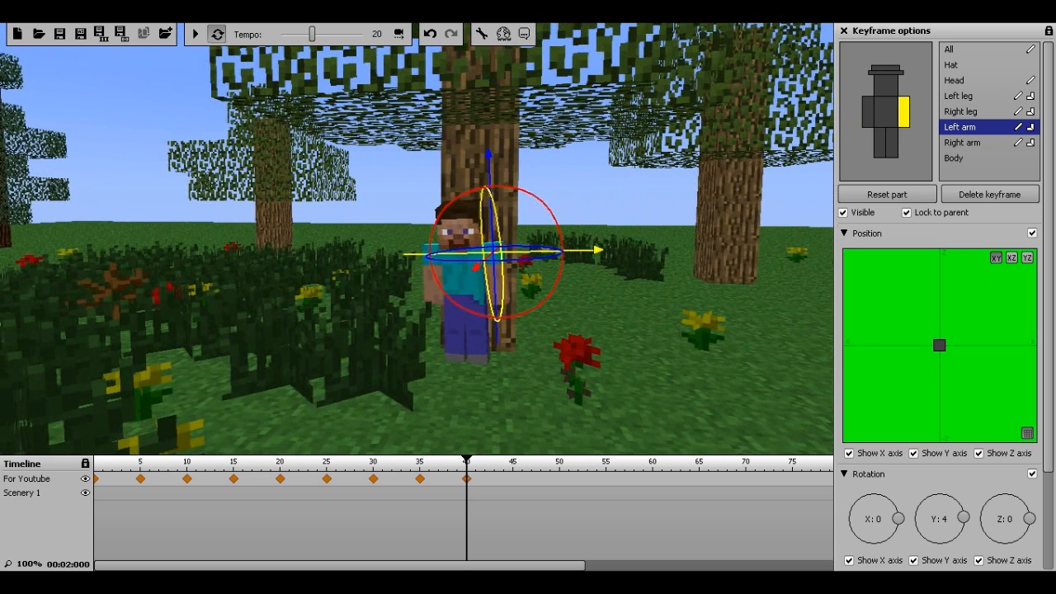
pyautogui.click(196, 34)
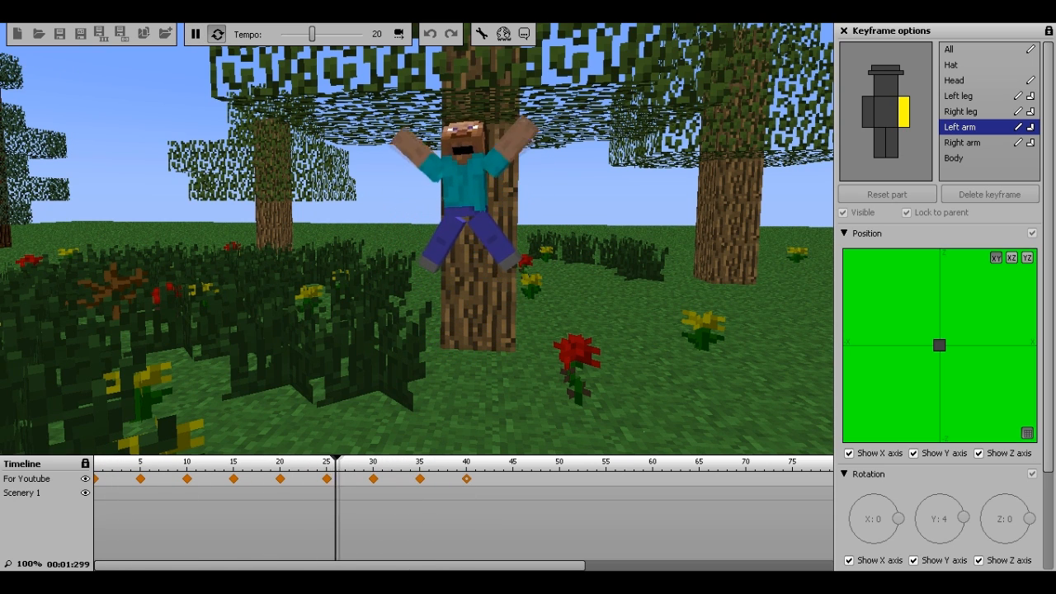
pyautogui.click(195, 34)
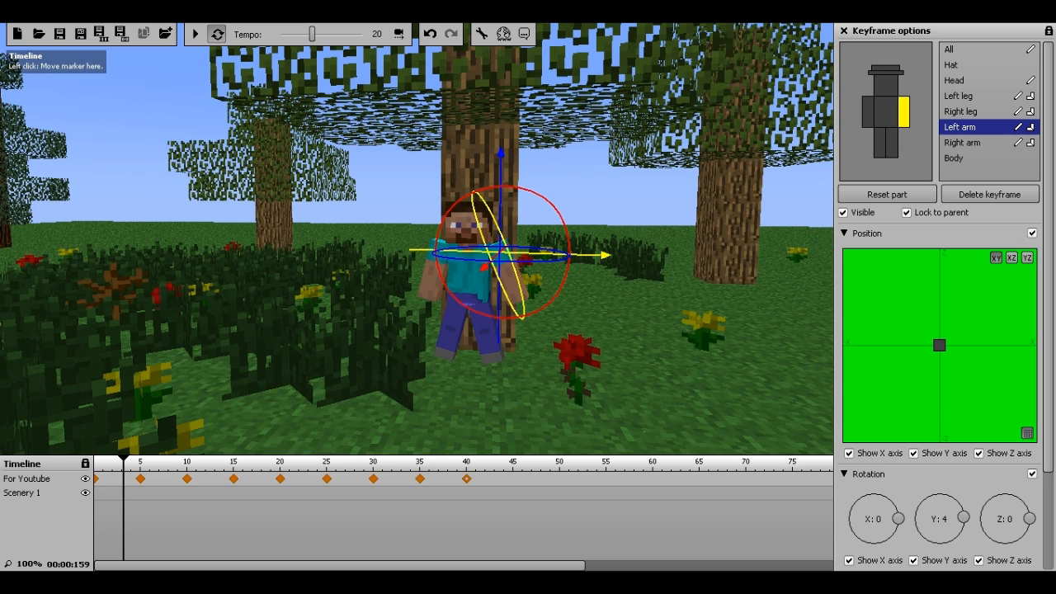
# Move the last three For Youtube keyframes earlier, to frames 29, 33 and 37, and preview the faster descent.
pyautogui.click(418, 478)
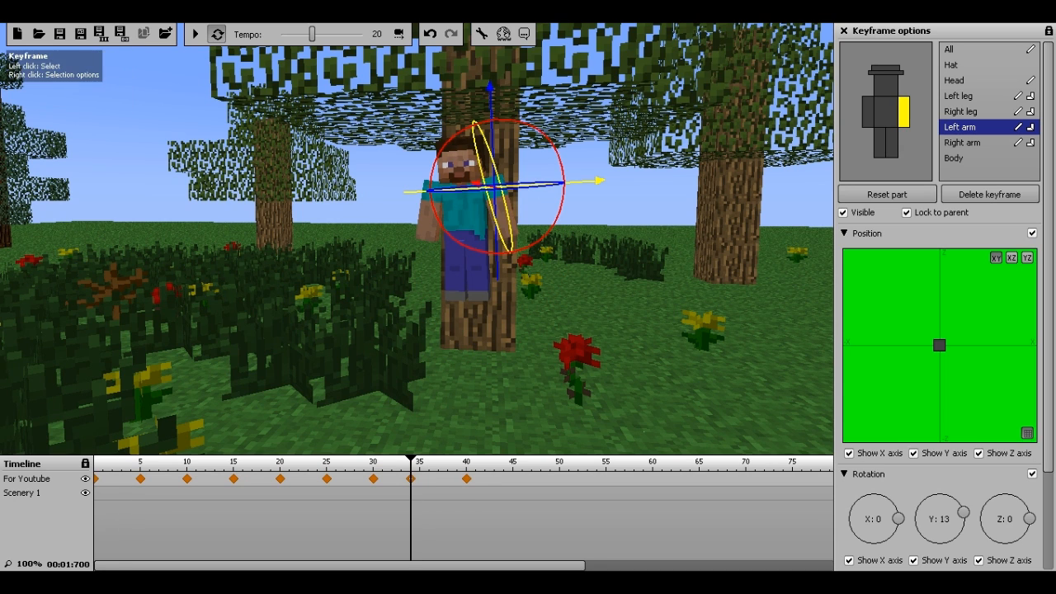
pyautogui.click(464, 478)
pyautogui.moveTo(373, 479); pyautogui.dragTo(438, 478)
pyautogui.press('space')
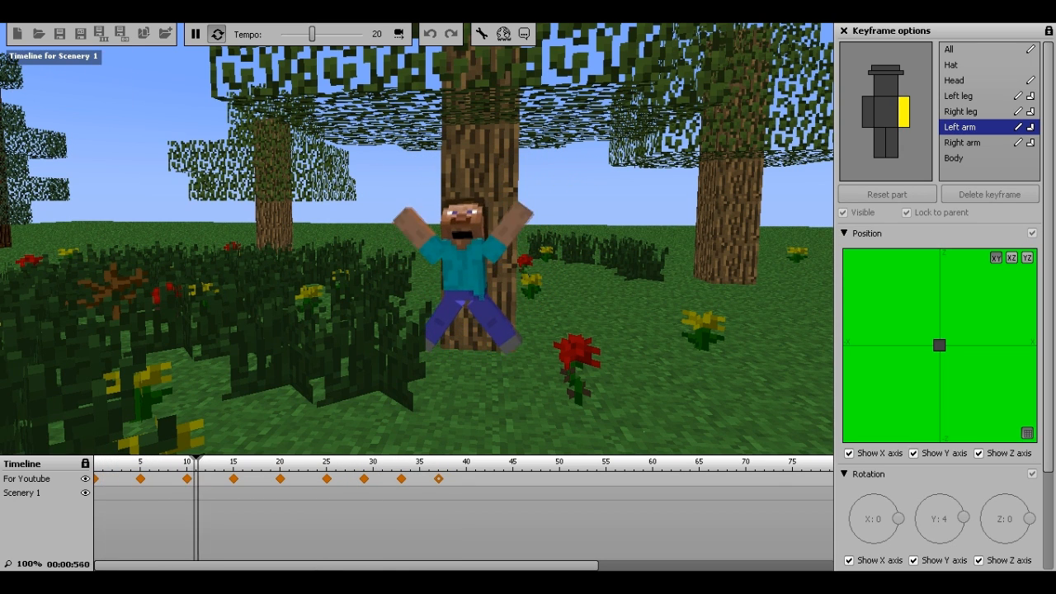
pyautogui.press('space')
# Move the keyframes from frame 10 onward earlier, to frames 9, 13, 17, 21, 25, 28 and 32, and preview the jump.
pyautogui.moveTo(187, 479); pyautogui.dragTo(243, 478)
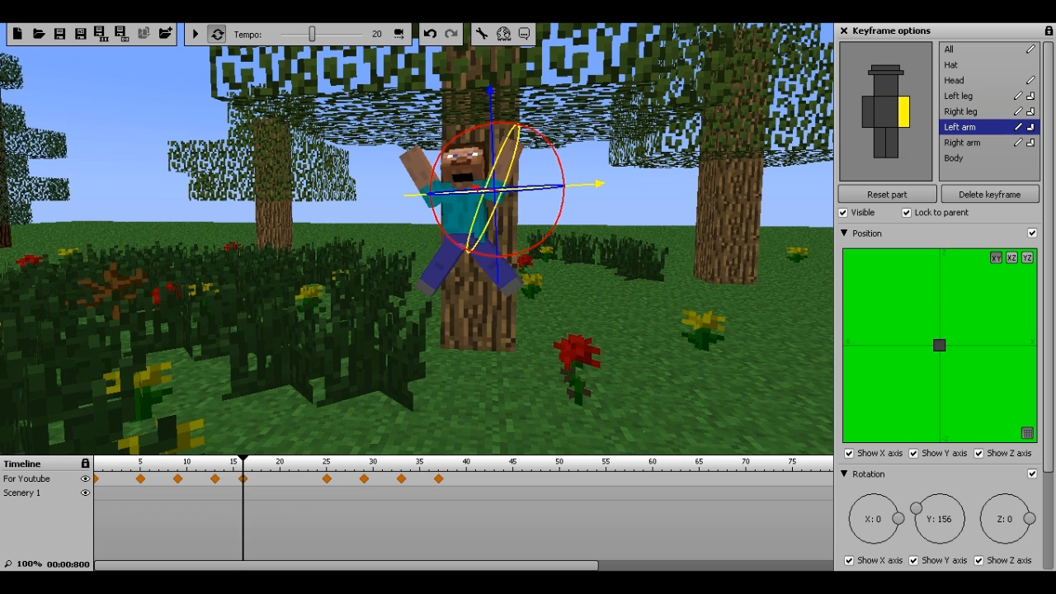
pyautogui.moveTo(321, 478); pyautogui.dragTo(290, 479)
pyautogui.click(364, 478)
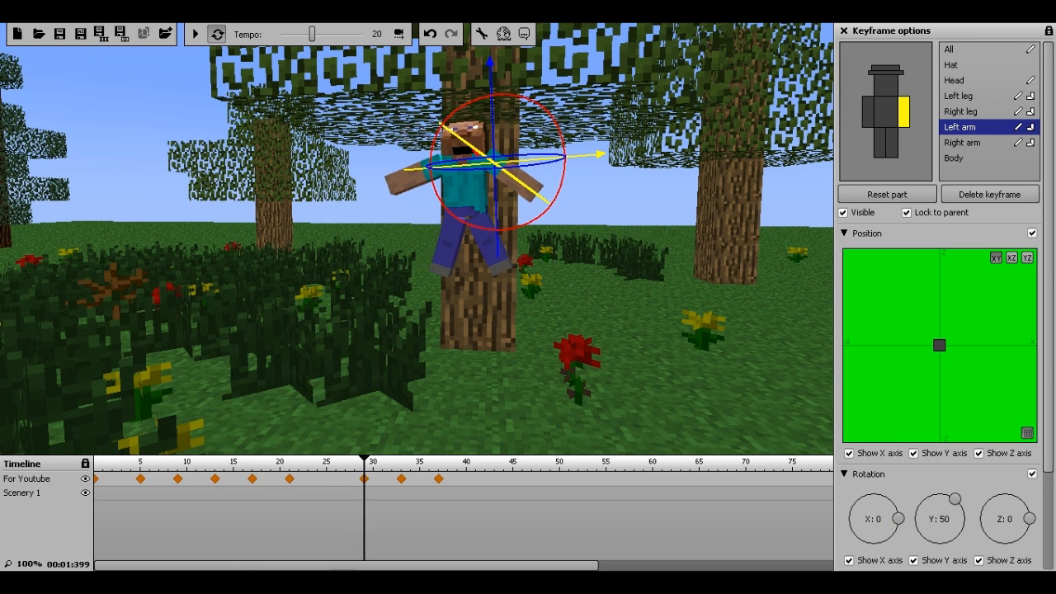
pyautogui.moveTo(401, 478); pyautogui.dragTo(355, 478)
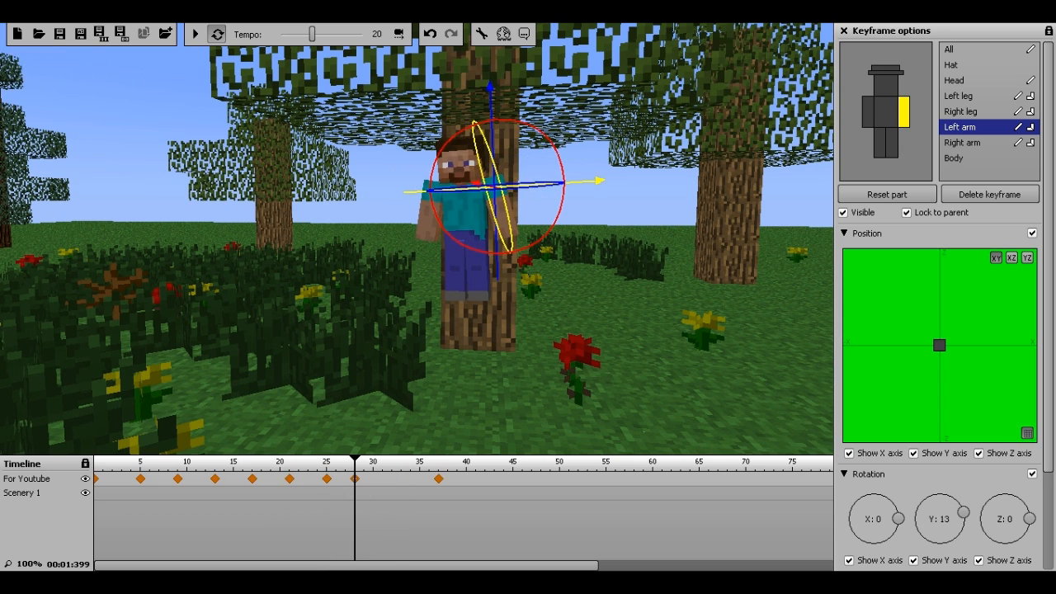
pyautogui.moveTo(438, 478); pyautogui.dragTo(392, 478)
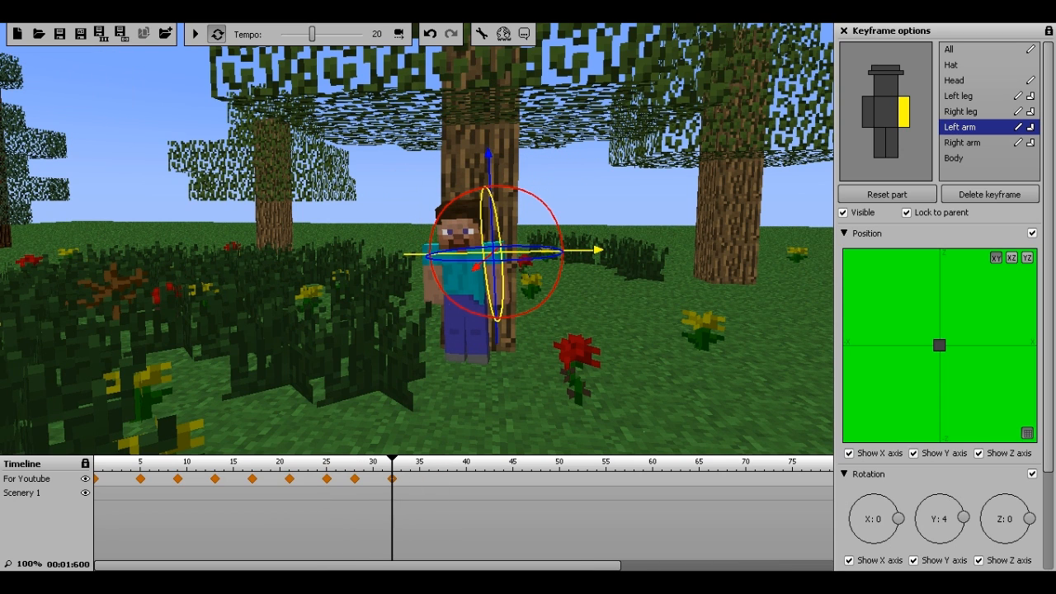
pyautogui.click(195, 34)
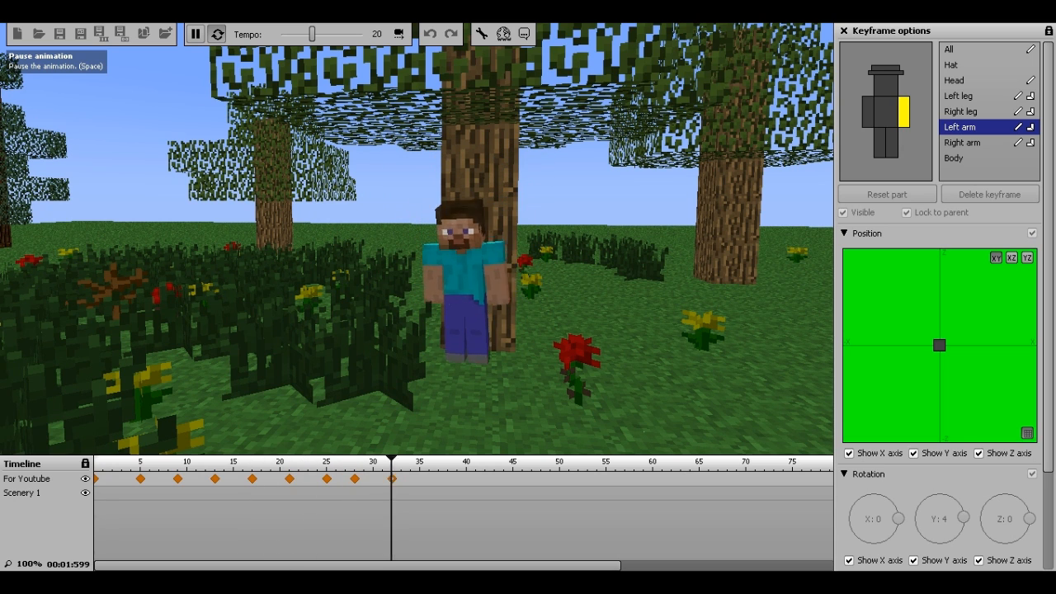
pyautogui.press('space')
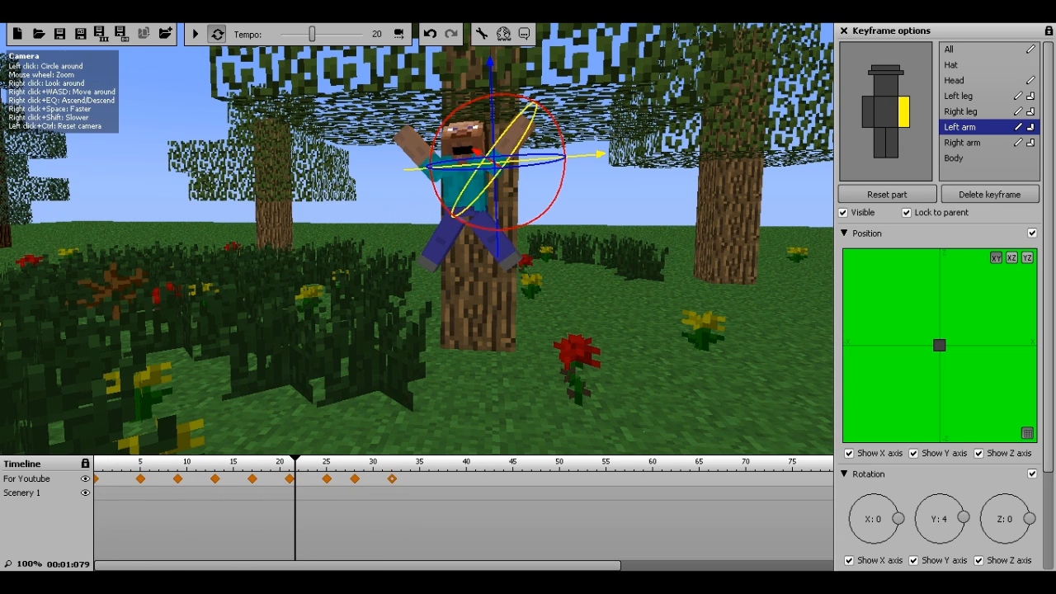
# Retime the For Youtube keyframes before frame 32 to frames 4, 7, 10, 13, 16, 21 and 26, and play the jump back.
pyautogui.moveTo(140, 479); pyautogui.dragTo(187, 479)
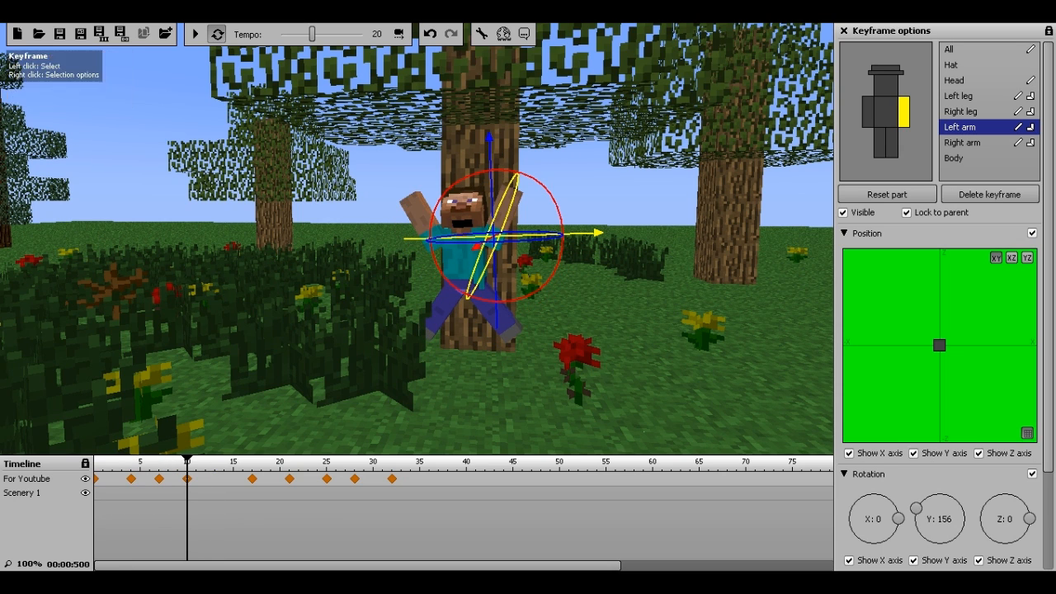
pyautogui.moveTo(252, 478); pyautogui.dragTo(206, 478)
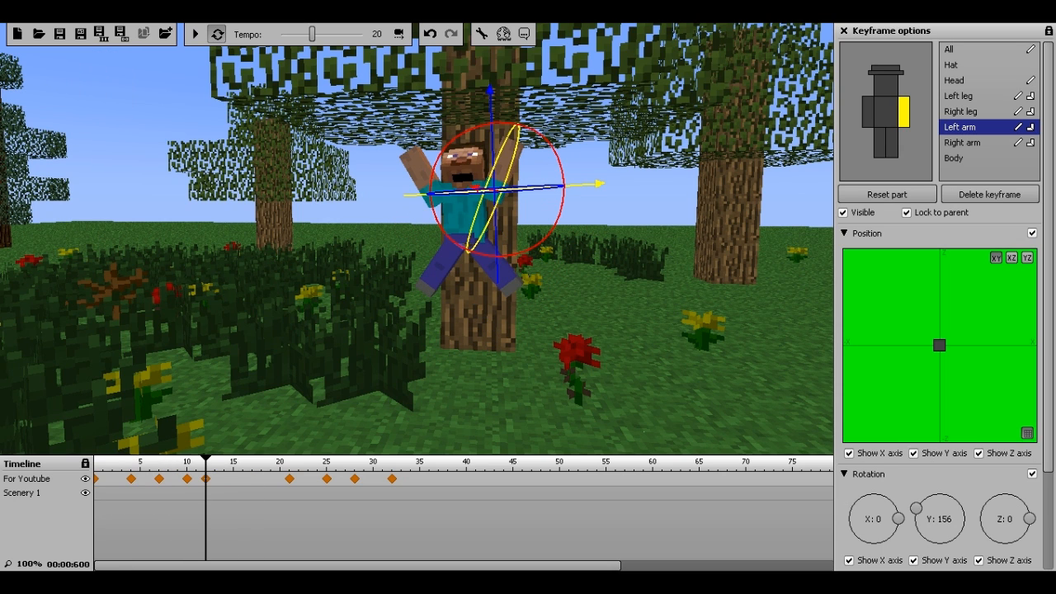
pyautogui.moveTo(290, 479); pyautogui.dragTo(271, 478)
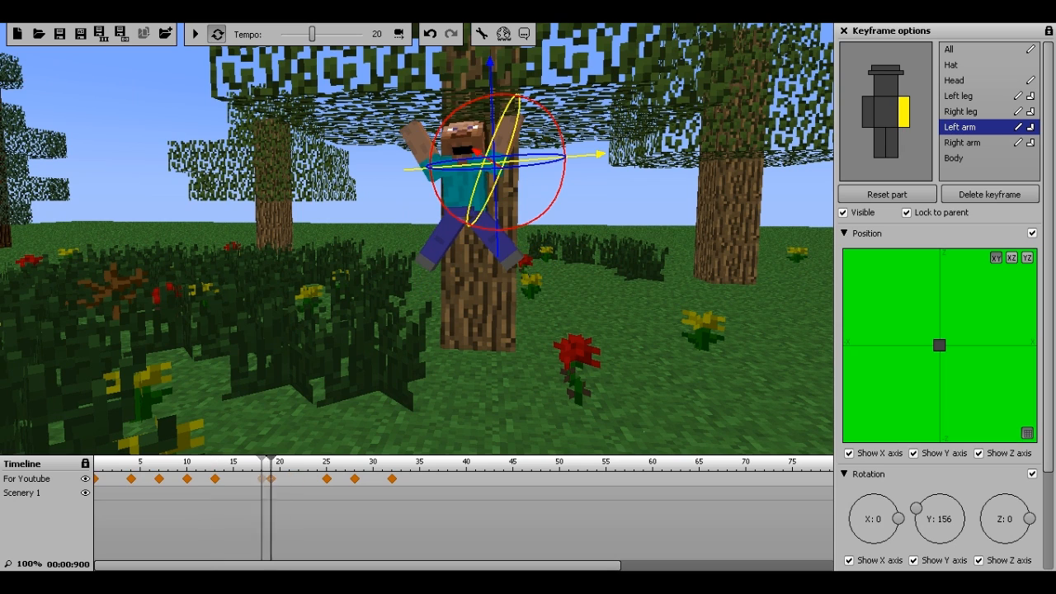
pyautogui.moveTo(327, 478)
pyautogui.mouseDown()
pyautogui.moveTo(308, 478)
pyautogui.moveTo(337, 479)
pyautogui.mouseUp()
pyautogui.click(196, 34)
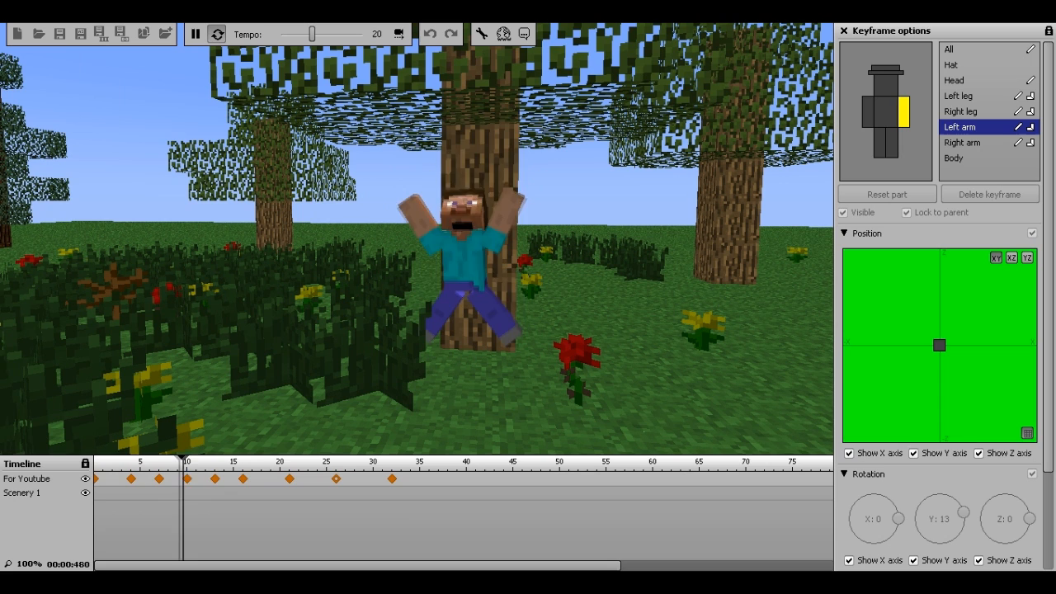
pyautogui.click(196, 34)
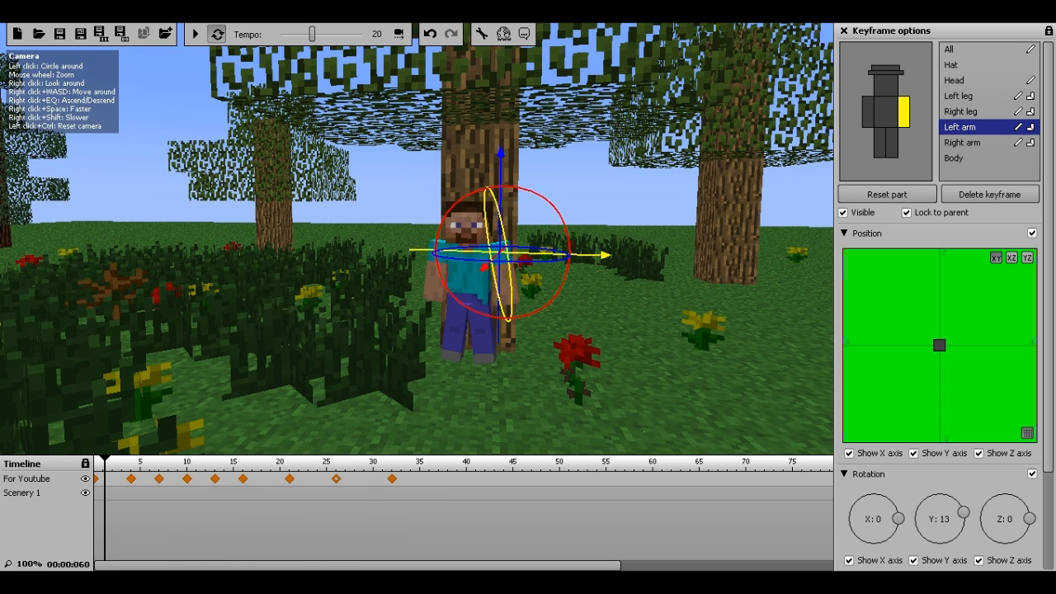
# Try to rotate the left arm outward to Y 45 at frame 35.
pyautogui.moveTo(416, 247); pyautogui.dragTo(460, 300, button='right')
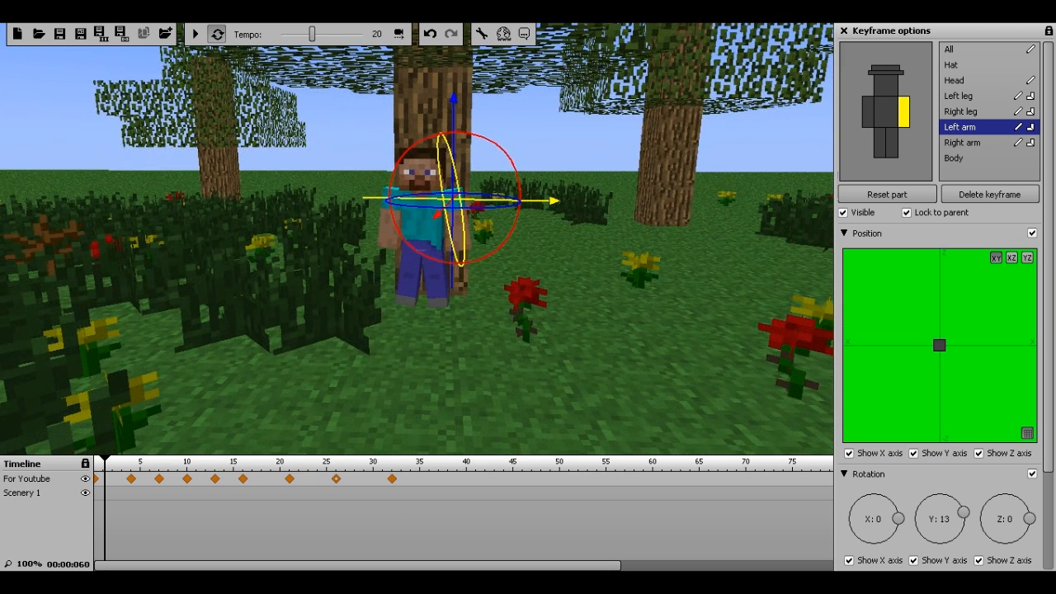
pyautogui.click(389, 471)
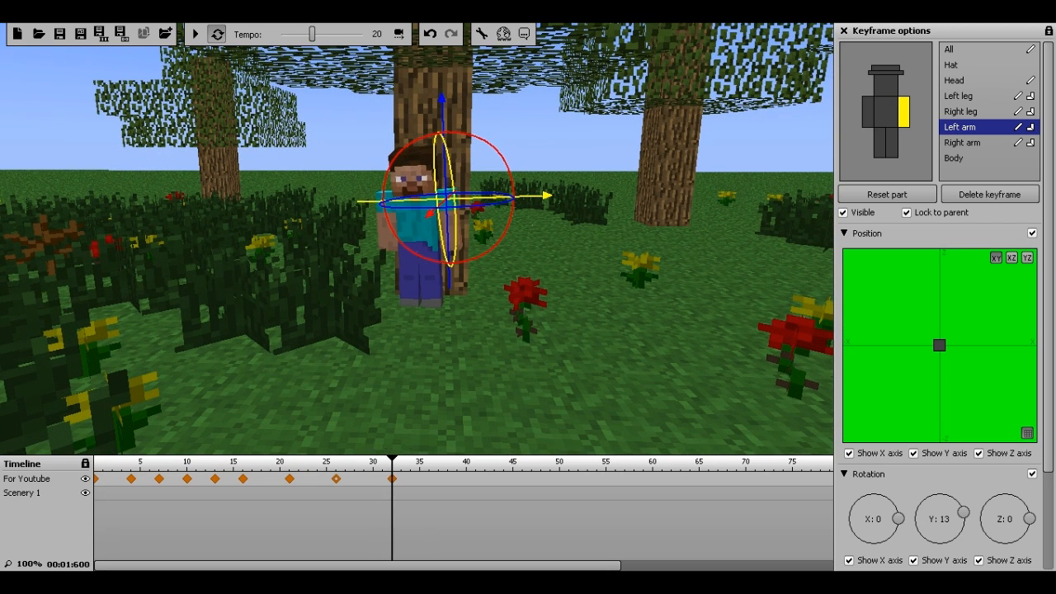
pyautogui.click(419, 468)
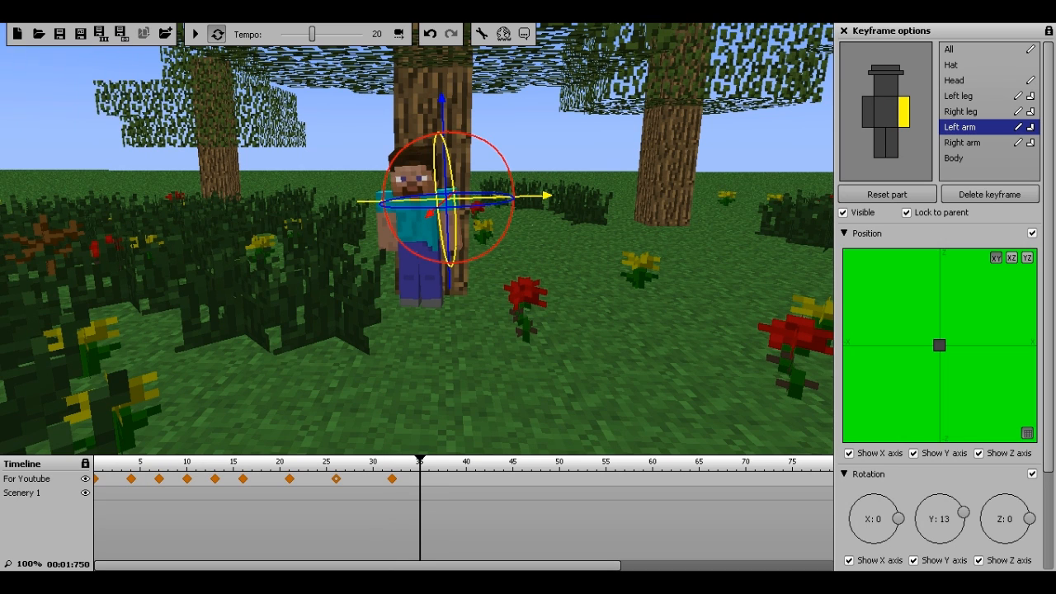
pyautogui.moveTo(510, 216); pyautogui.dragTo(512, 210)
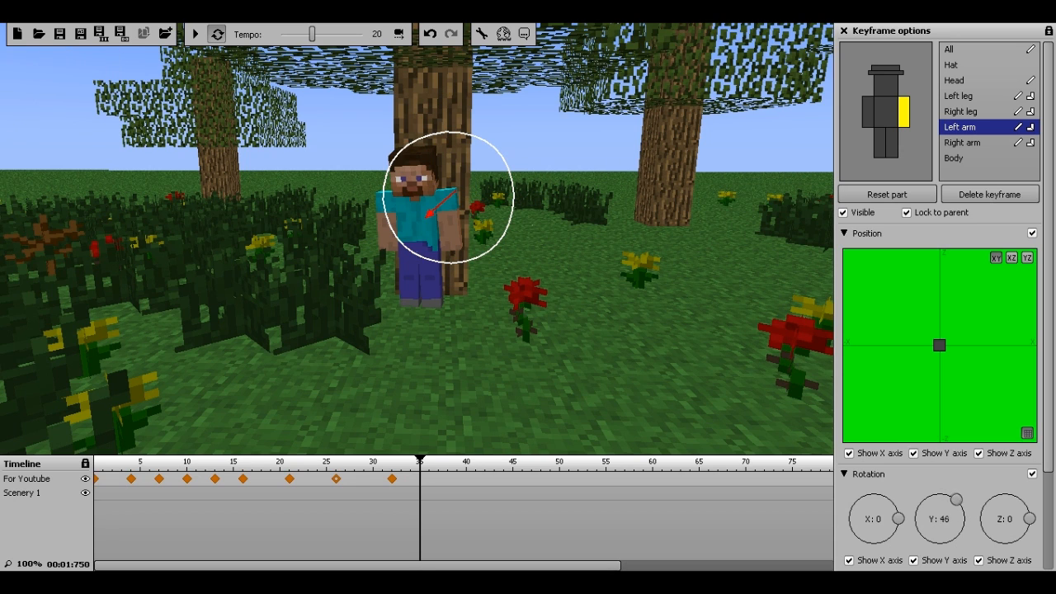
pyautogui.moveTo(512, 210); pyautogui.dragTo(512, 209)
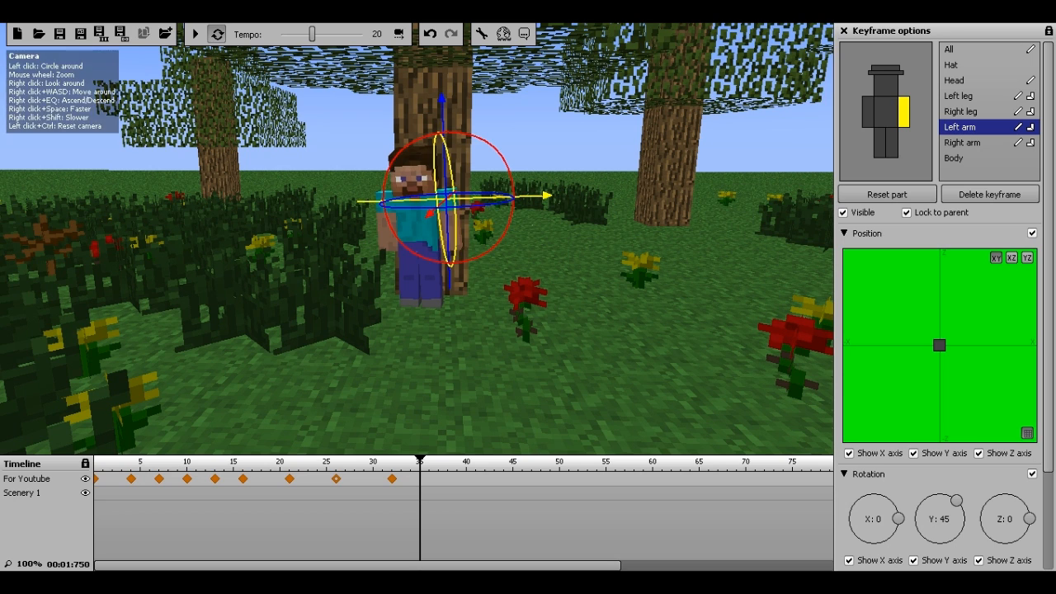
# Add a For Youtube keyframe at frame 35 and rotate the left arm outward to Y 43.
pyautogui.click(420, 479)
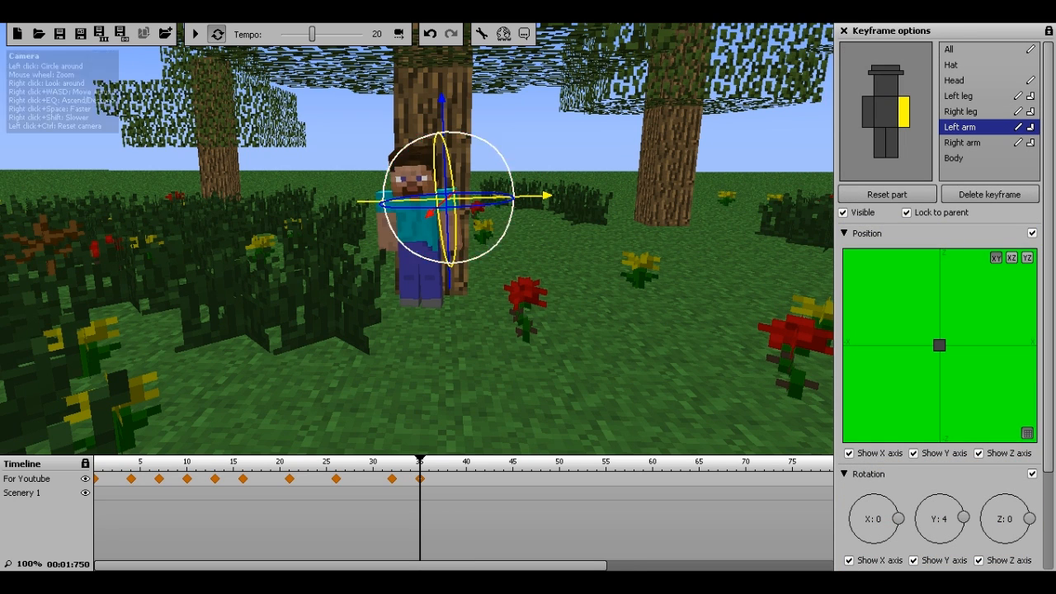
pyautogui.moveTo(512, 211); pyautogui.dragTo(513, 208)
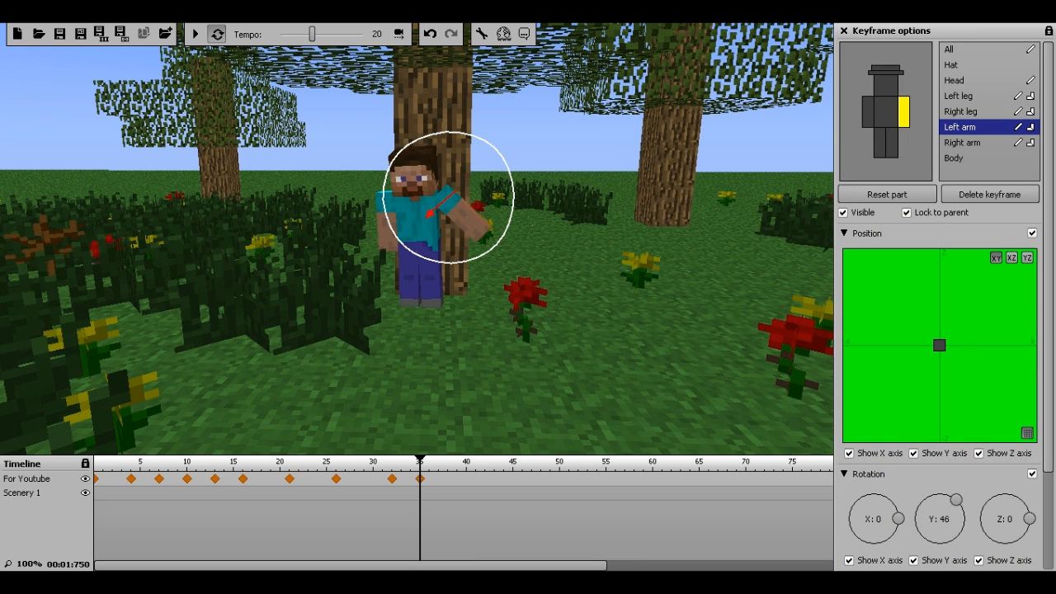
pyautogui.moveTo(500, 160); pyautogui.dragTo(505, 169)
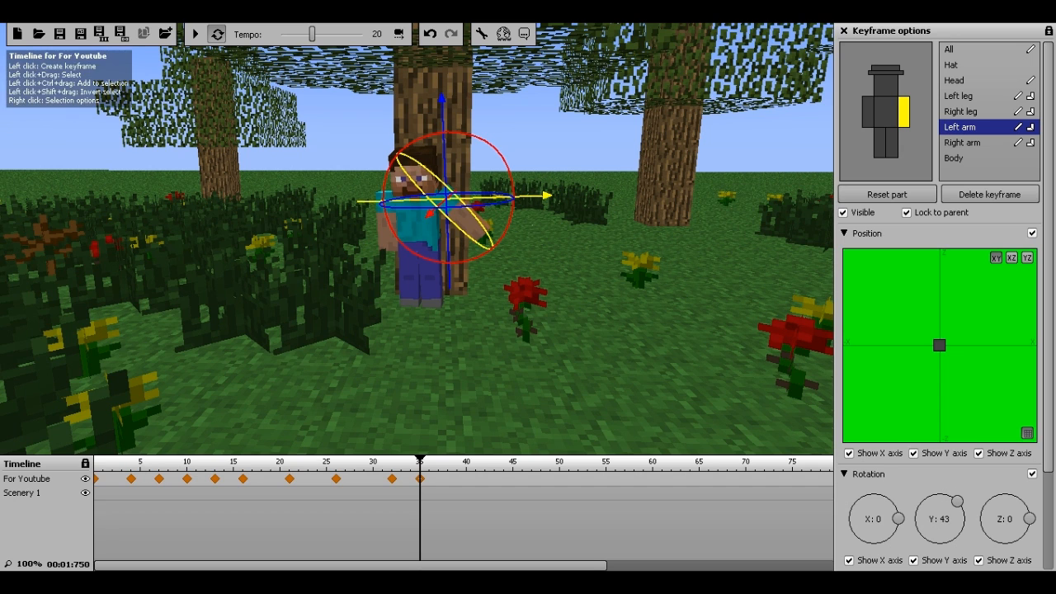
# Add a For Youtube keyframe at frame 40 and raise the left arm to about Y 149.
pyautogui.click(469, 465)
pyautogui.click(468, 478)
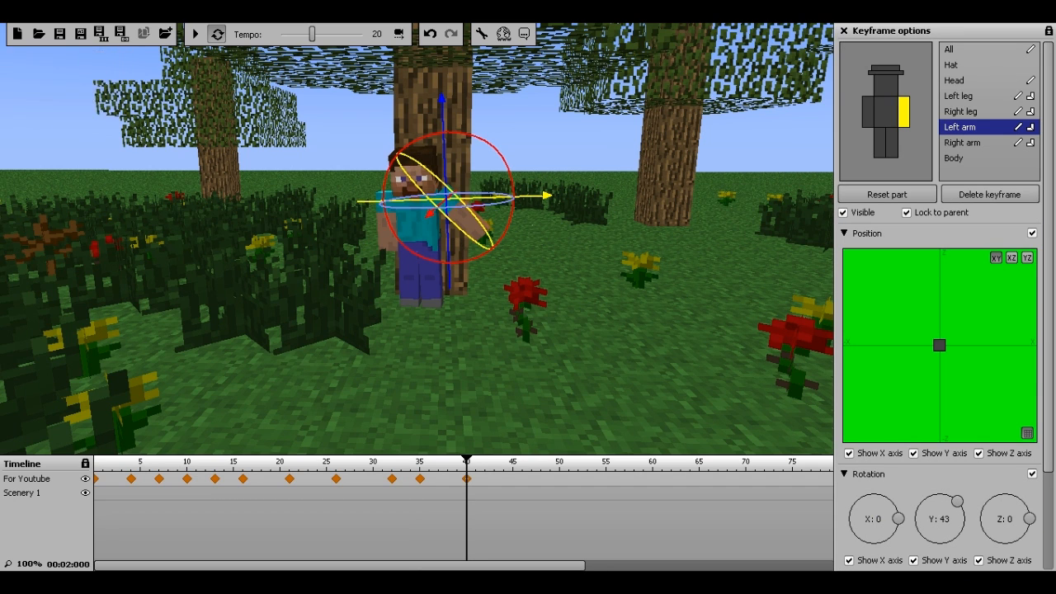
pyautogui.moveTo(510, 219); pyautogui.dragTo(512, 183)
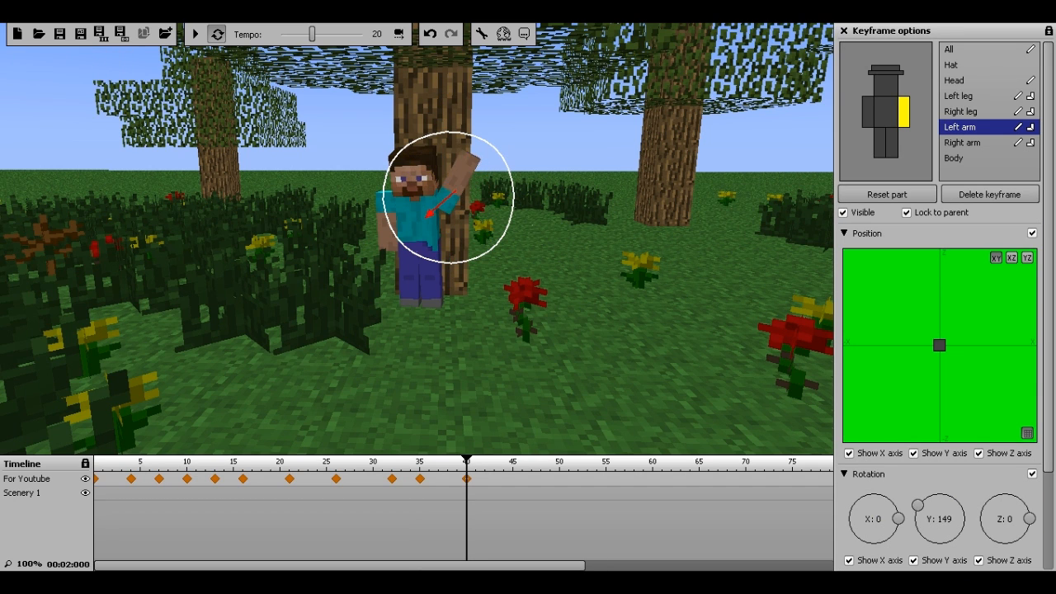
pyautogui.moveTo(452, 132); pyautogui.dragTo(455, 133)
# Add a For Youtube keyframe at frame 43, rotate the left arm down to Y 120, and add another keyframe at frame 45.
pyautogui.click(495, 478)
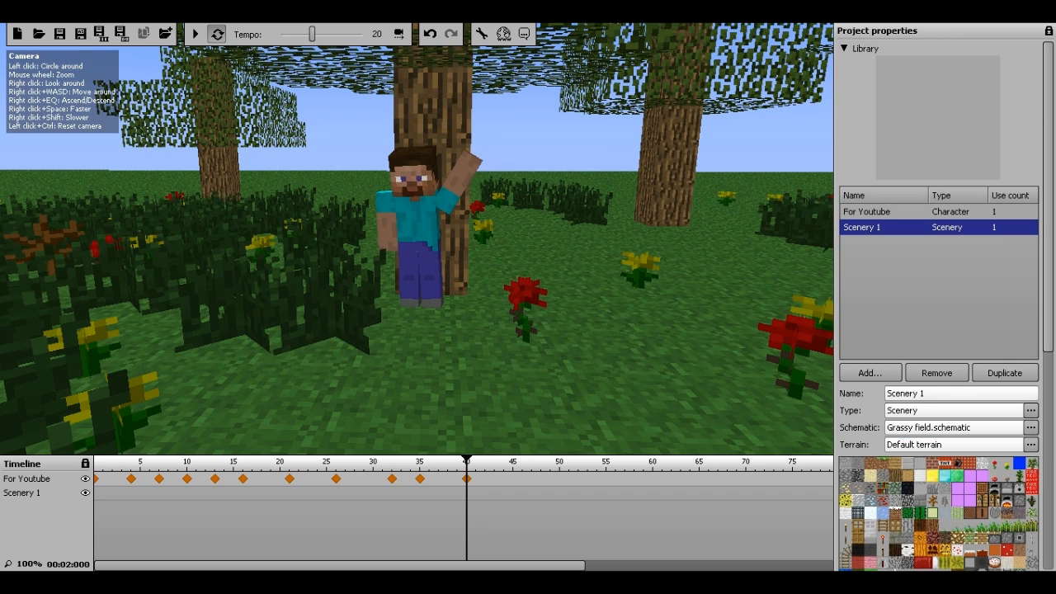
pyautogui.click(494, 478)
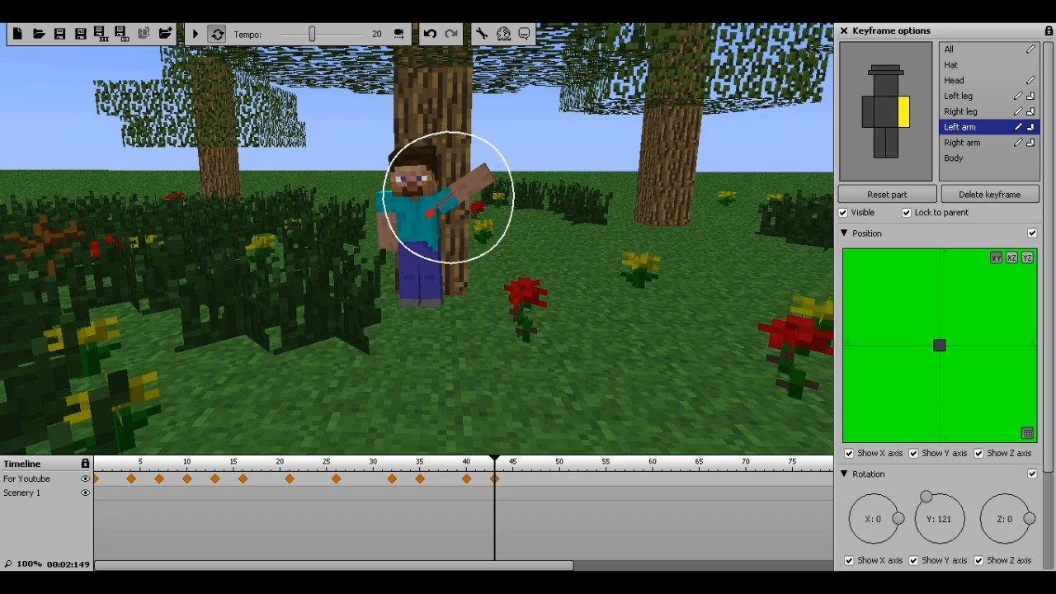
pyautogui.moveTo(479, 139); pyautogui.dragTo(480, 140)
pyautogui.click(513, 479)
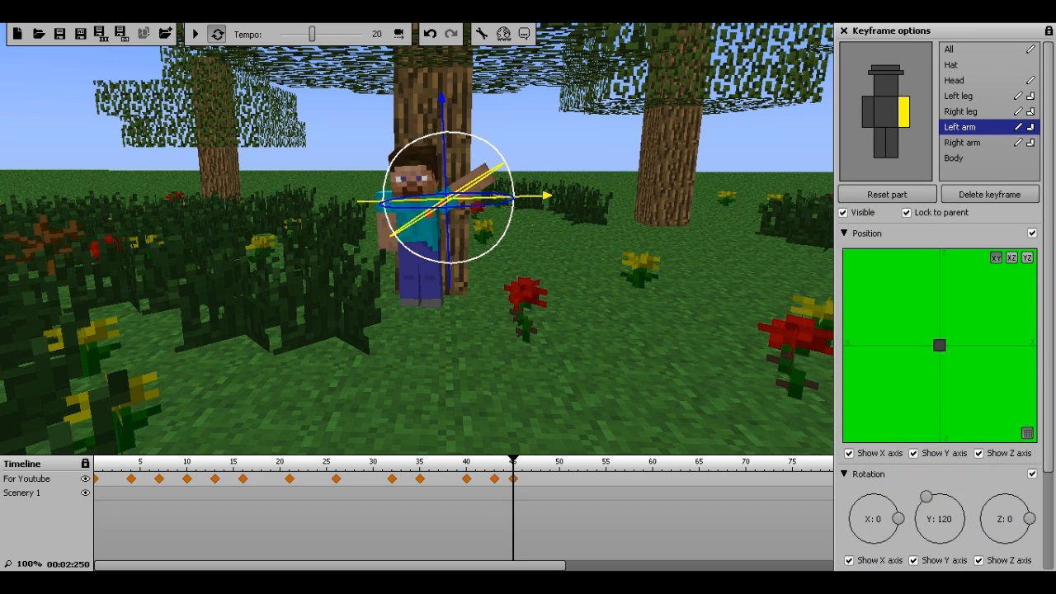
# Add a For Youtube keyframe at frame 50, lower the left arm to Y 6, and turn the head to X 0, Z 6.
pyautogui.moveTo(480, 140); pyautogui.dragTo(472, 137)
pyautogui.click(559, 478)
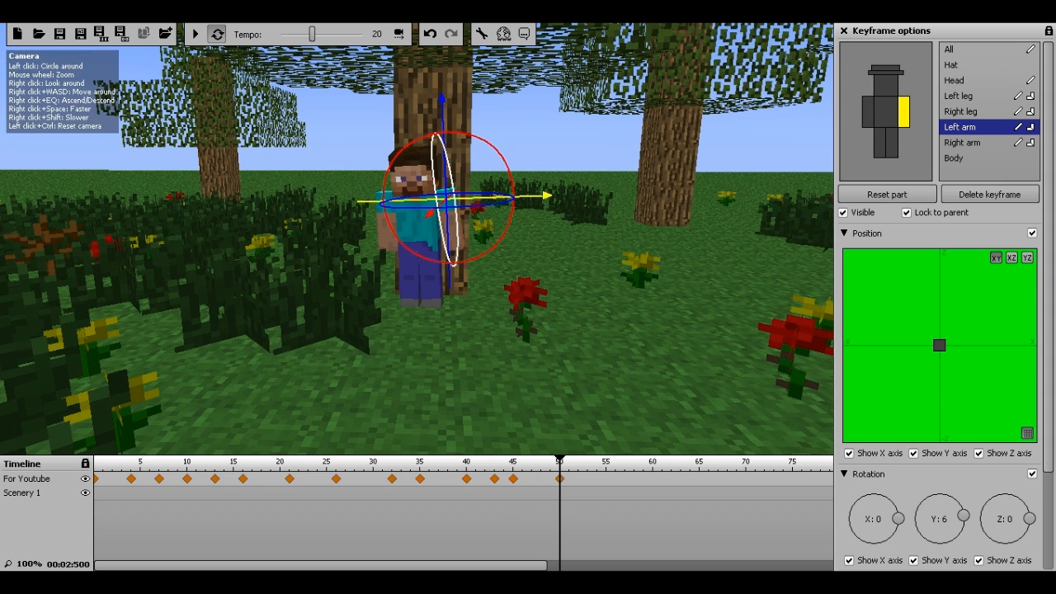
pyautogui.click(886, 82)
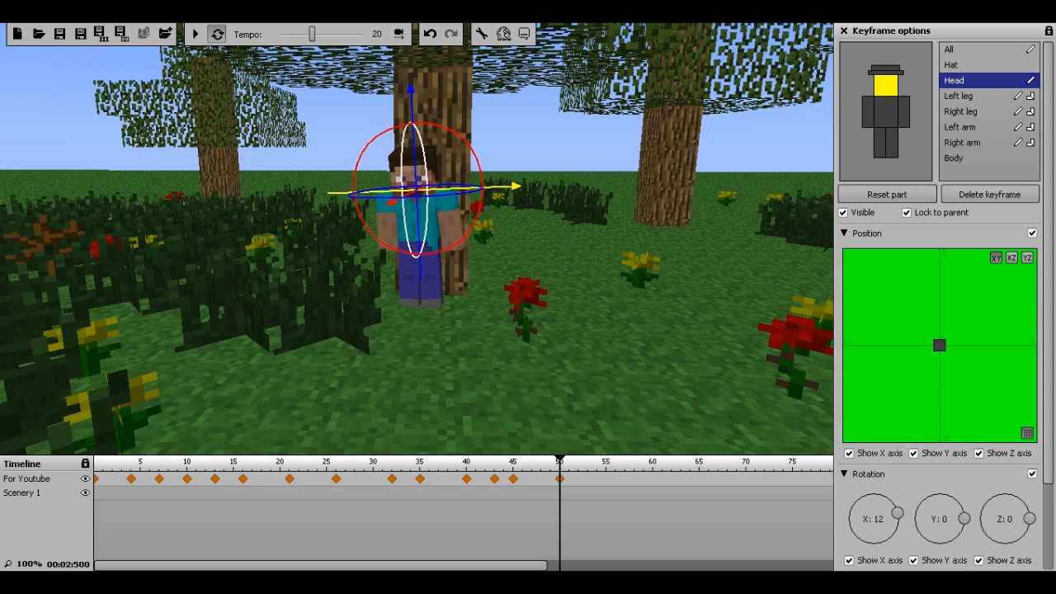
pyautogui.moveTo(426, 178); pyautogui.dragTo(428, 195)
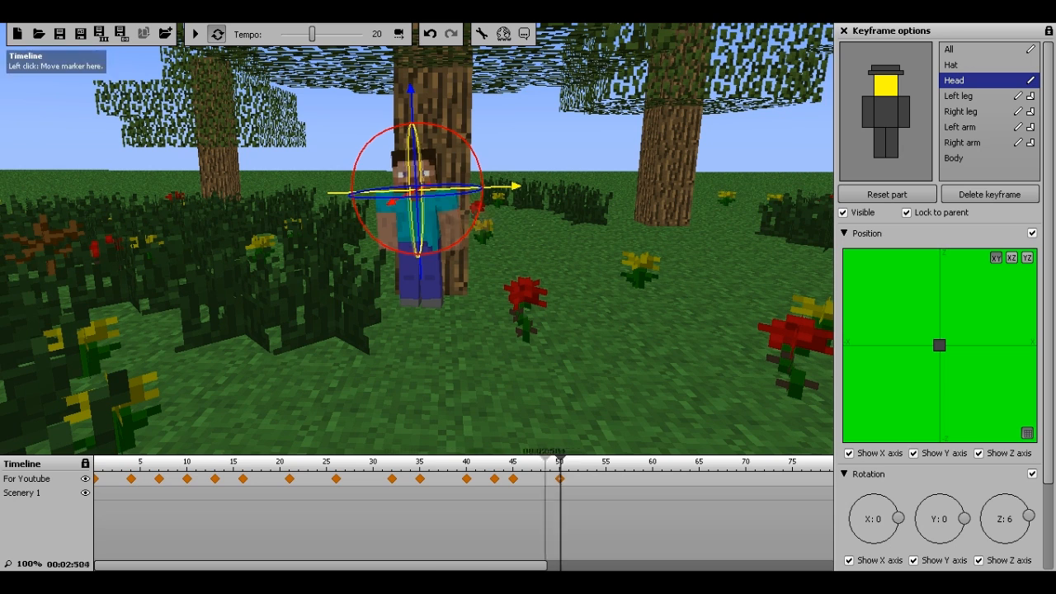
# Play the animation from the start to review the jump and wave, and return the timeline to frame 50.
pyautogui.click(337, 466)
pyautogui.click(196, 34)
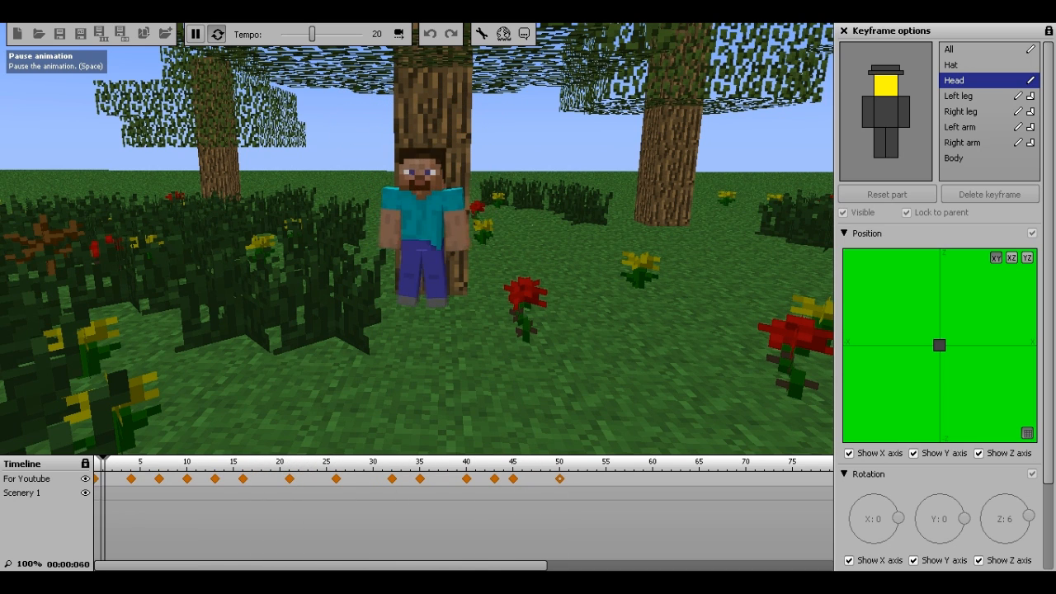
pyautogui.click(196, 33)
pyautogui.moveTo(198, 462); pyautogui.dragTo(560, 462)
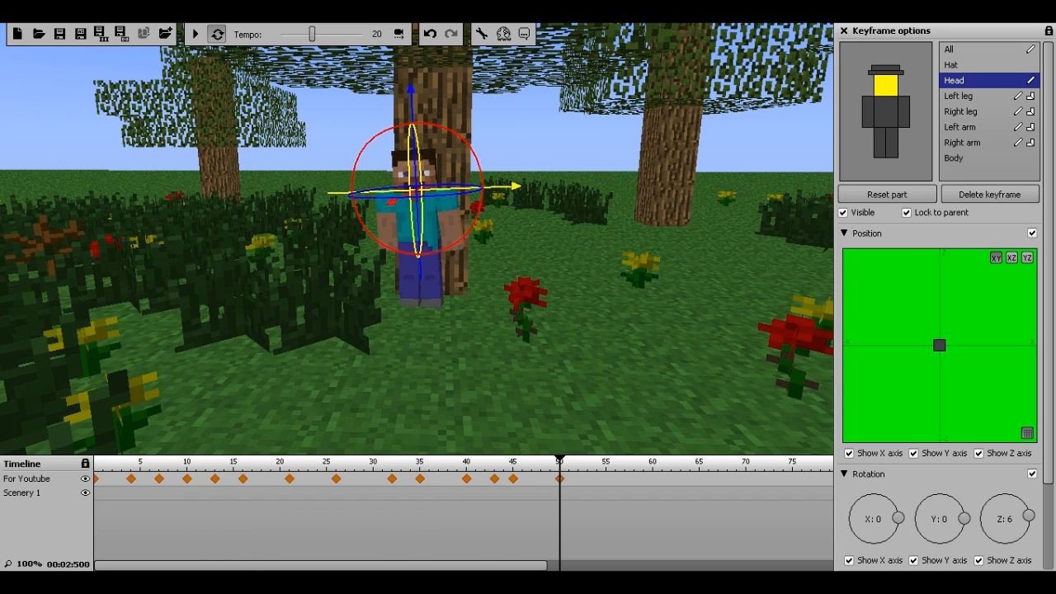
# Add an Item object to the project library and set it to the diamond sword.
pyautogui.moveTo(627, 247); pyautogui.dragTo(618, 247)
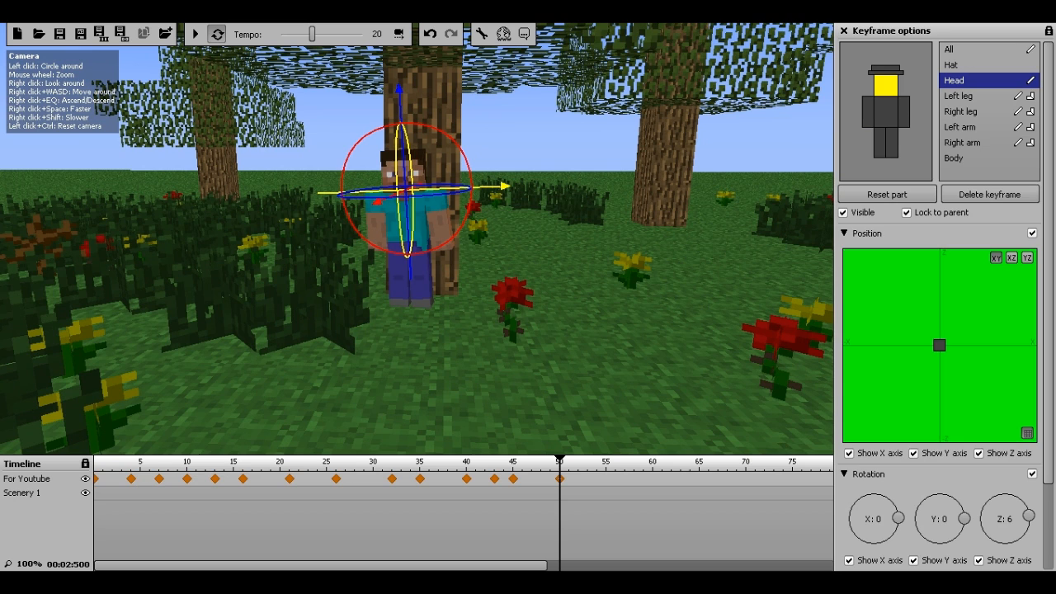
pyautogui.click(619, 248)
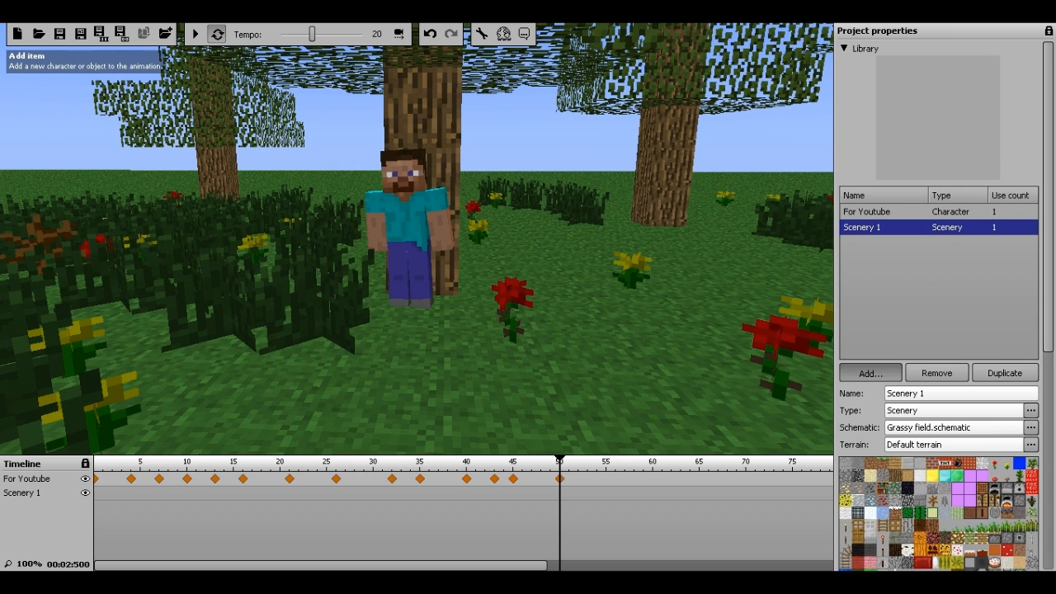
pyautogui.click(894, 411)
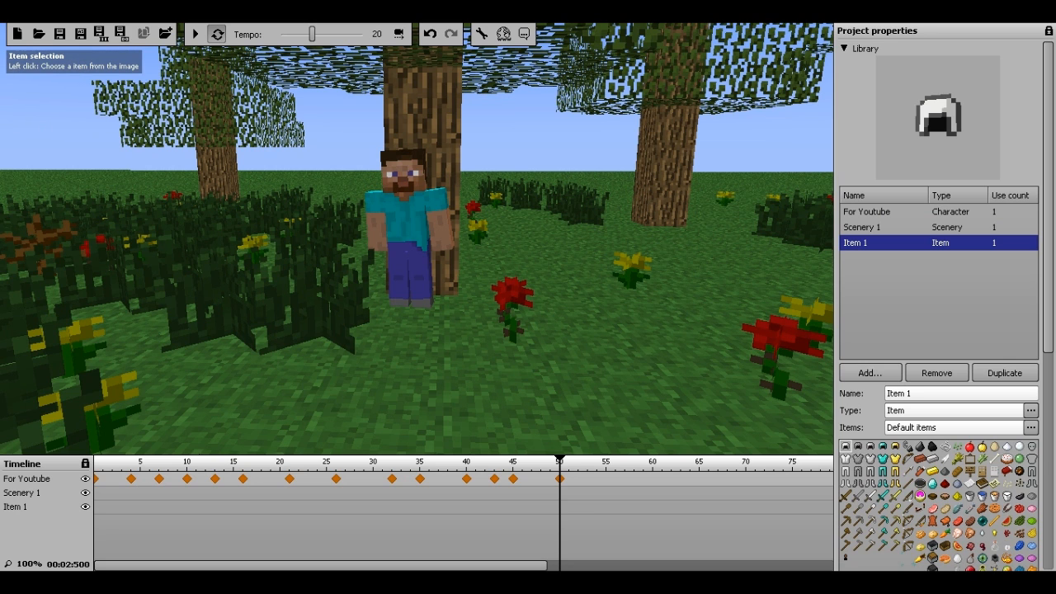
pyautogui.click(883, 496)
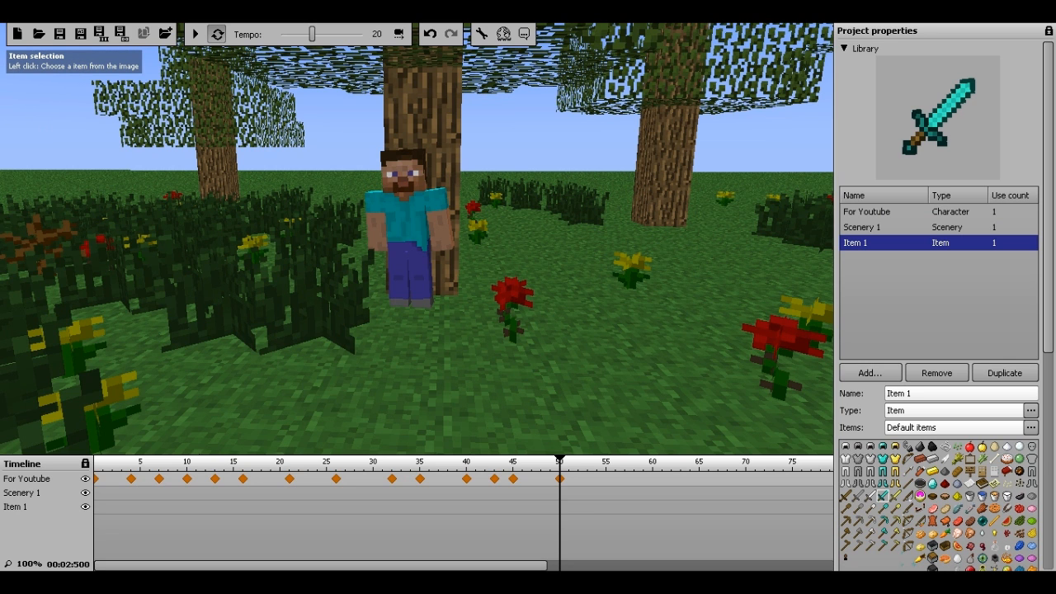
# Add an Item 1 keyframe at the start of the timeline and raise the sword high above the flowers.
pyautogui.scroll(-5, 416, 239)
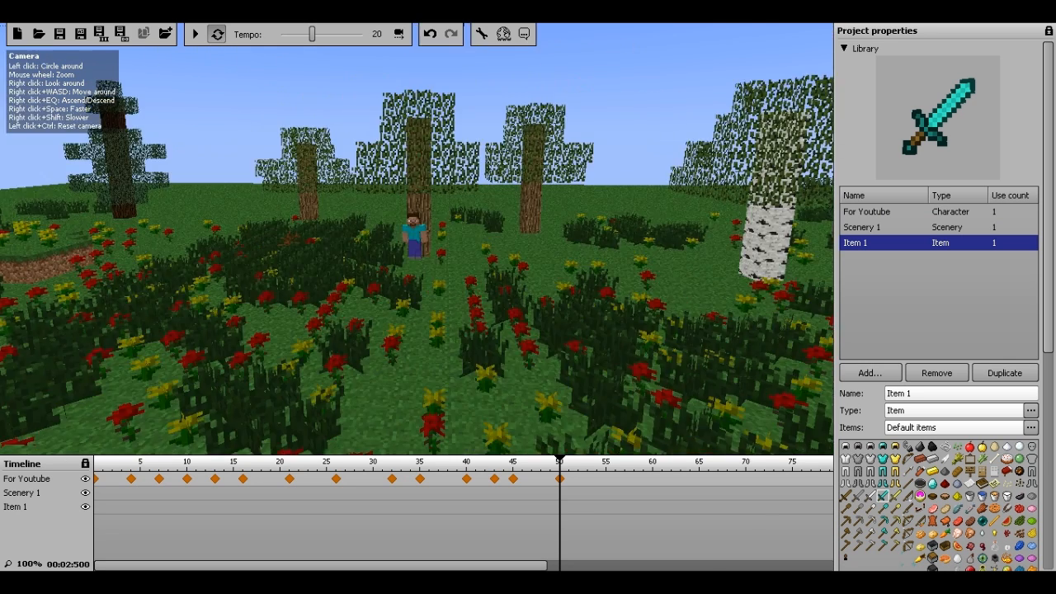
pyautogui.moveTo(417, 239)
pyautogui.mouseDown(button='right')
pyautogui.moveTo(428, 216)
pyautogui.moveTo(363, 322)
pyautogui.moveTo(330, 346)
pyautogui.moveTo(371, 243)
pyautogui.moveTo(417, 237)
pyautogui.moveTo(420, 248)
pyautogui.mouseUp(button='right')
pyautogui.press('w')
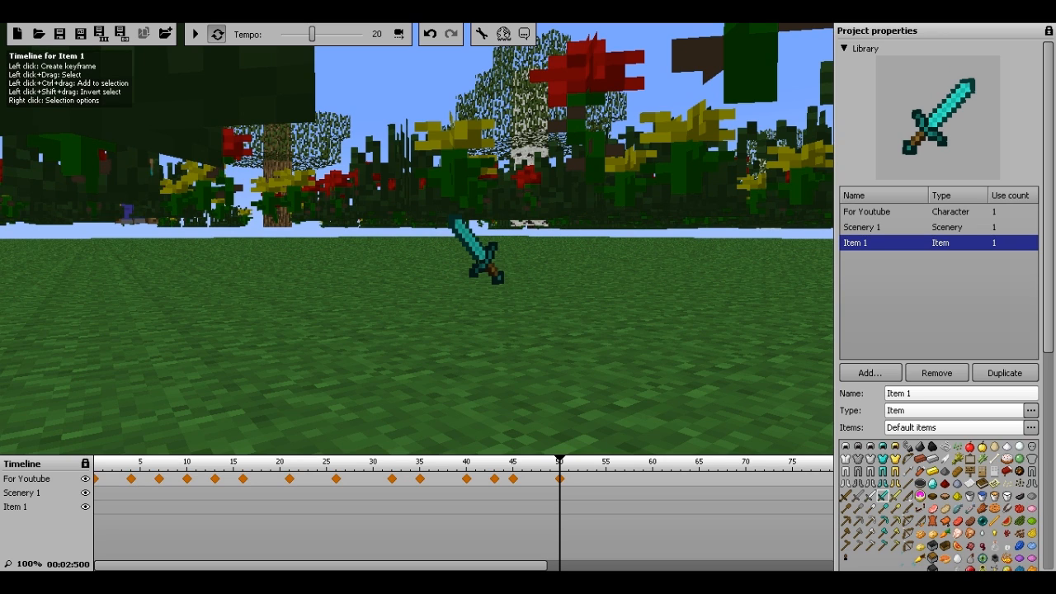
pyautogui.click(95, 506)
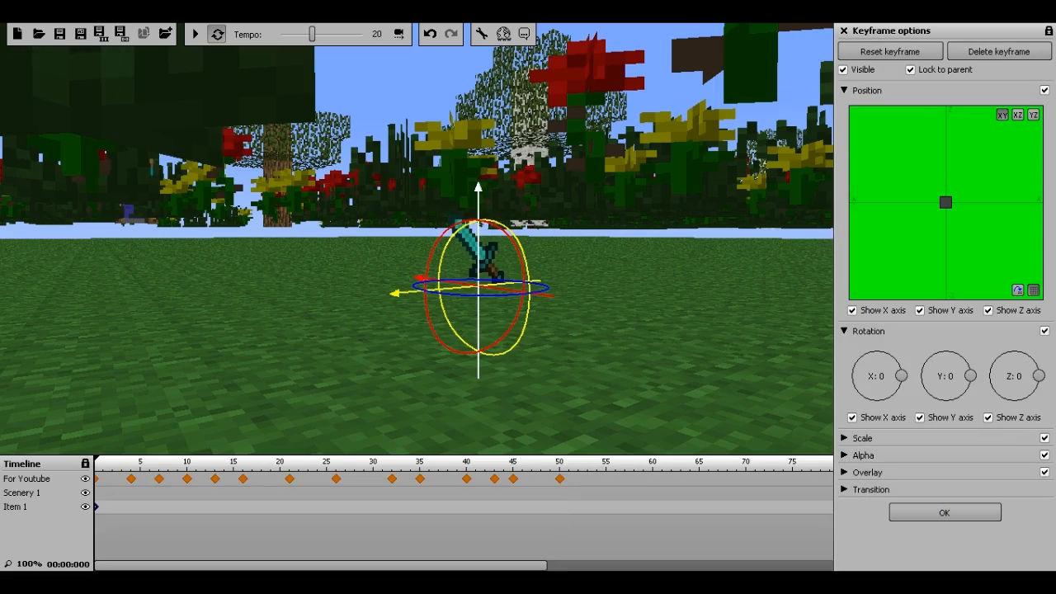
pyautogui.moveTo(477, 198); pyautogui.dragTo(477, 18)
pyautogui.moveTo(417, 239); pyautogui.dragTo(420, 182, button='right')
pyautogui.moveTo(499, 326); pyautogui.dragTo(499, 173)
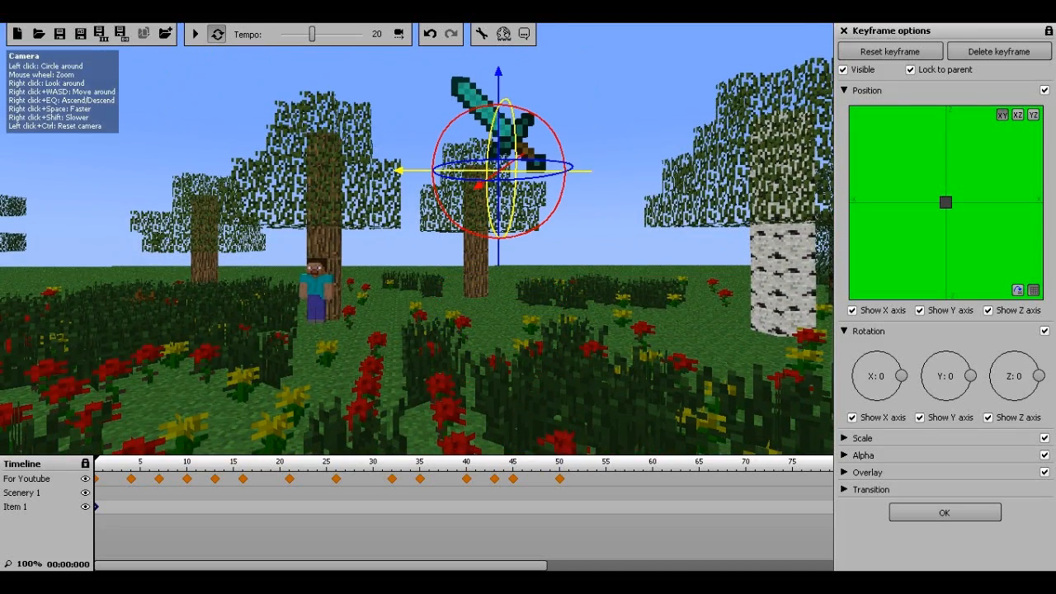
# Move the sword across the field toward the character and the tree behind him.
pyautogui.moveTo(406, 171); pyautogui.dragTo(204, 171)
pyautogui.moveTo(213, 198); pyautogui.dragTo(186, 237, button='right')
pyautogui.press('w')
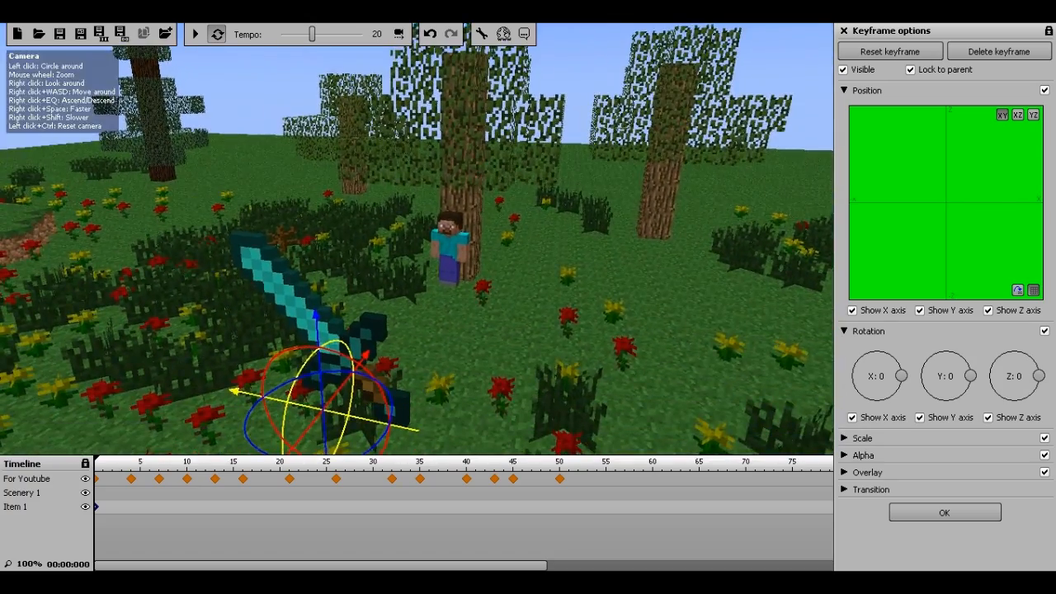
pyautogui.moveTo(347, 386); pyautogui.dragTo(469, 221)
pyautogui.moveTo(469, 221); pyautogui.dragTo(485, 196, button='right')
pyautogui.press('w')
pyautogui.moveTo(501, 285); pyautogui.dragTo(519, 223)
pyautogui.moveTo(540, 276); pyautogui.dragTo(349, 240)
# Position the sword among the tree leaves above the character's head.
pyautogui.moveTo(247, 289); pyautogui.dragTo(355, 281, button='right')
pyautogui.press('s')
pyautogui.press('w')
pyautogui.press('s')
pyautogui.moveTo(252, 348); pyautogui.dragTo(469, 293)
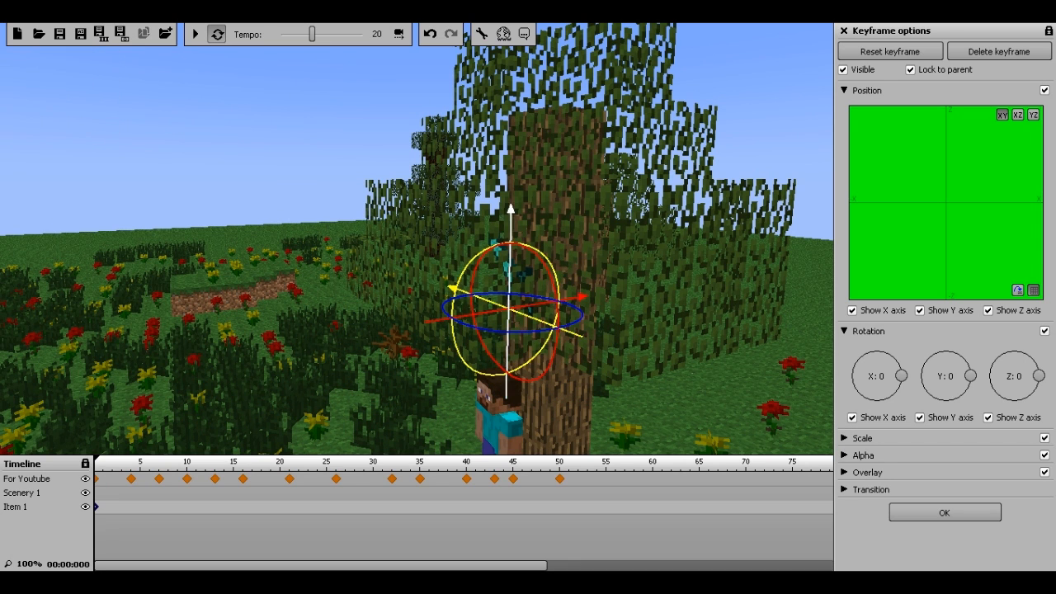
pyautogui.moveTo(510, 239); pyautogui.dragTo(510, 223)
pyautogui.moveTo(577, 297); pyautogui.dragTo(701, 354)
pyautogui.moveTo(417, 239); pyautogui.dragTo(388, 144, button='right')
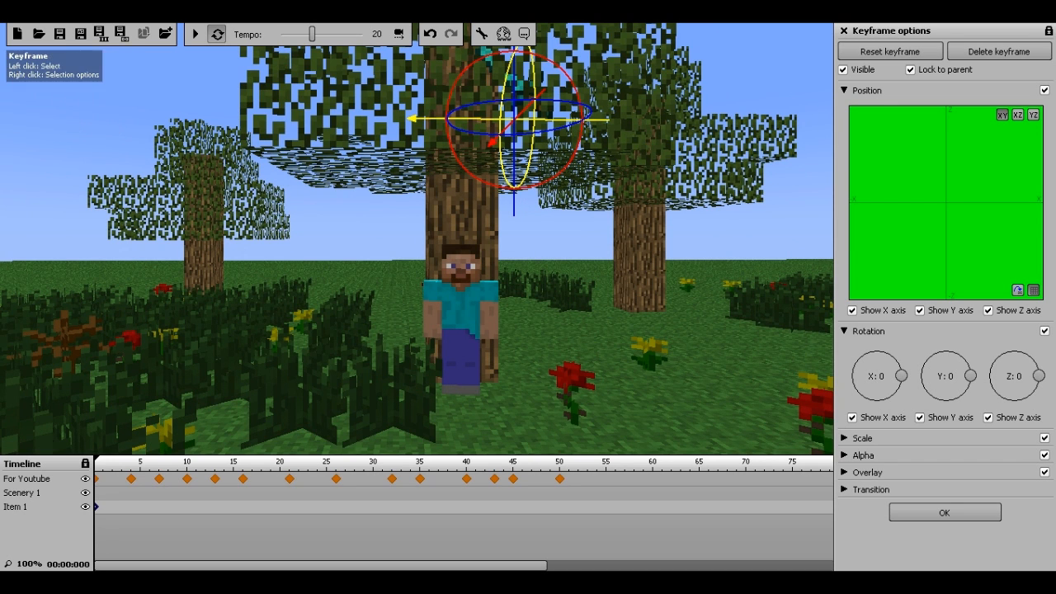
# Play the animation with the sword hidden in the leaves, then stop it and return to the end of the wave.
pyautogui.press('space')
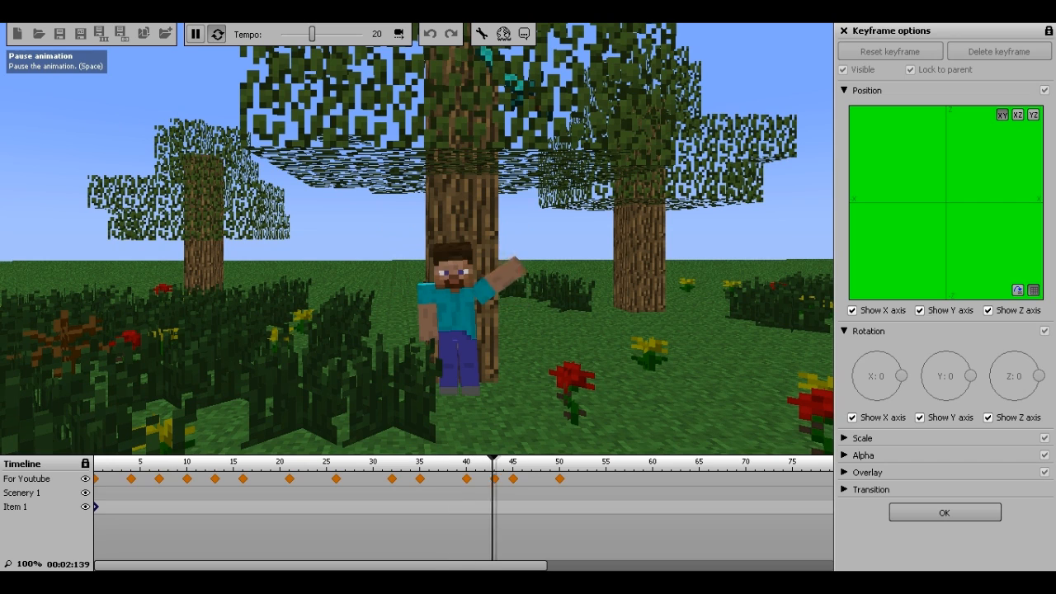
pyautogui.click(195, 34)
pyautogui.click(560, 462)
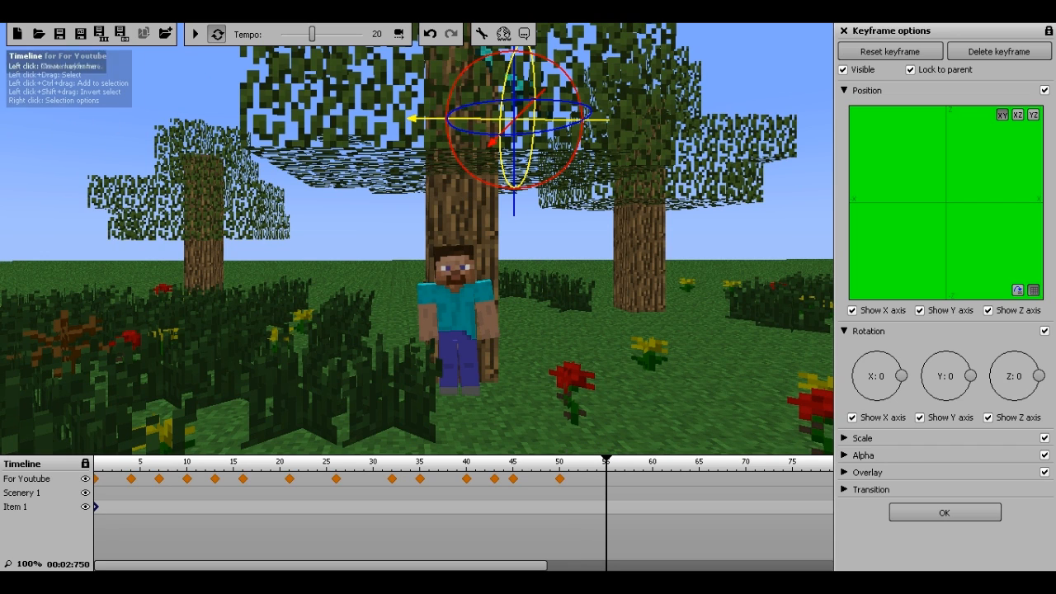
# Add a For Youtube keyframe at frame 55 and raise the left arm forward to X -64, Z -1.
pyautogui.click(607, 478)
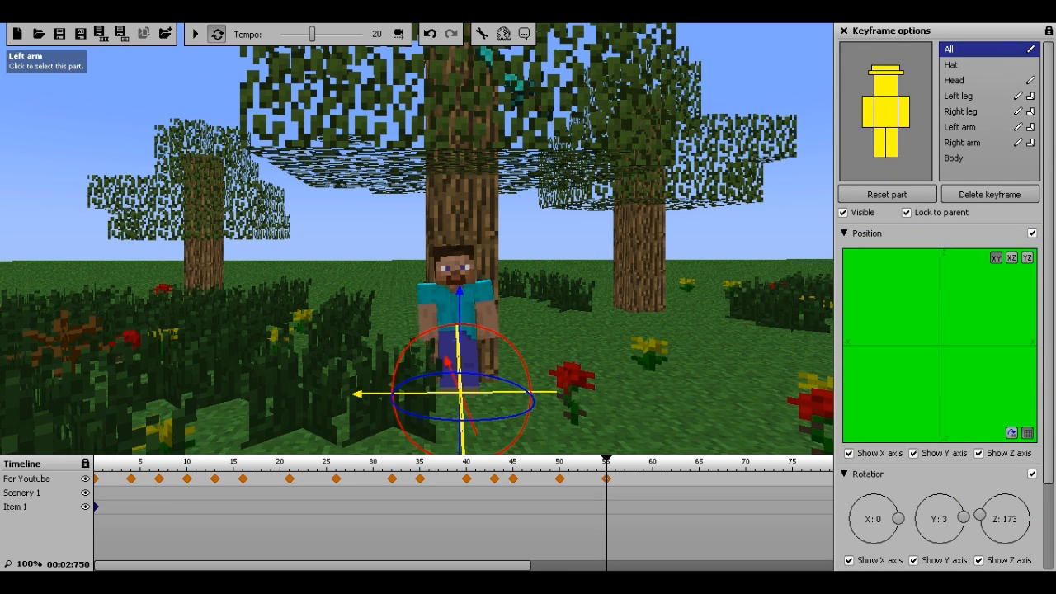
pyautogui.click(489, 326)
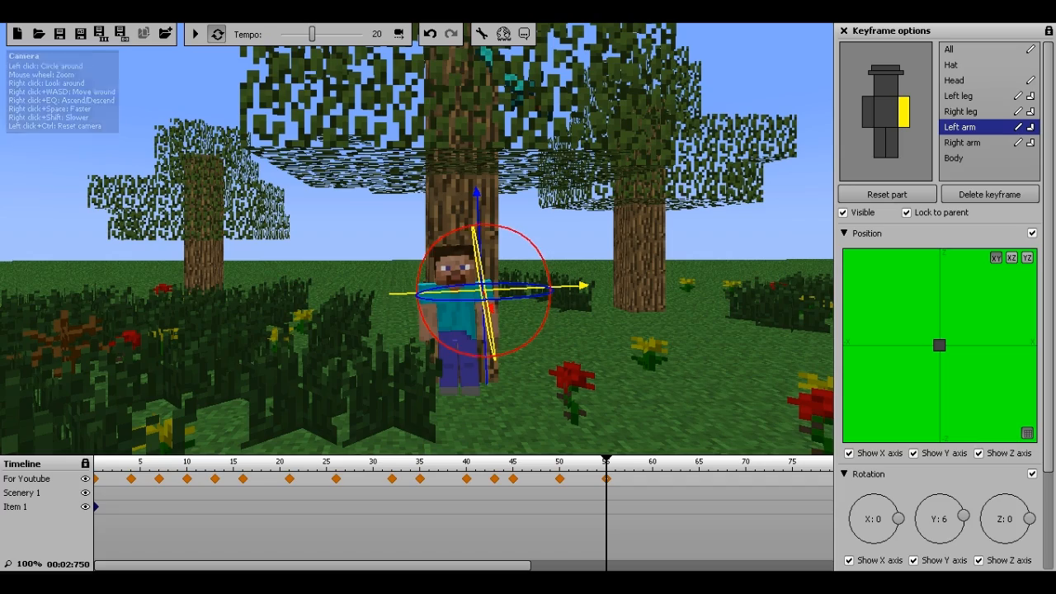
pyautogui.moveTo(489, 326); pyautogui.dragTo(281, 354, button='right')
pyautogui.press('d')
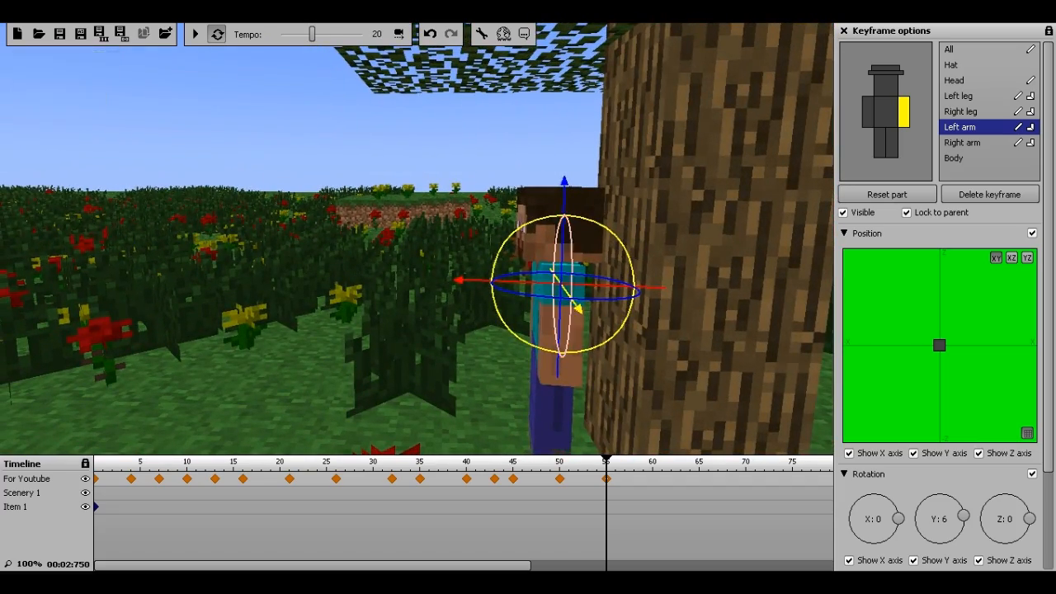
pyautogui.moveTo(528, 294); pyautogui.dragTo(536, 296)
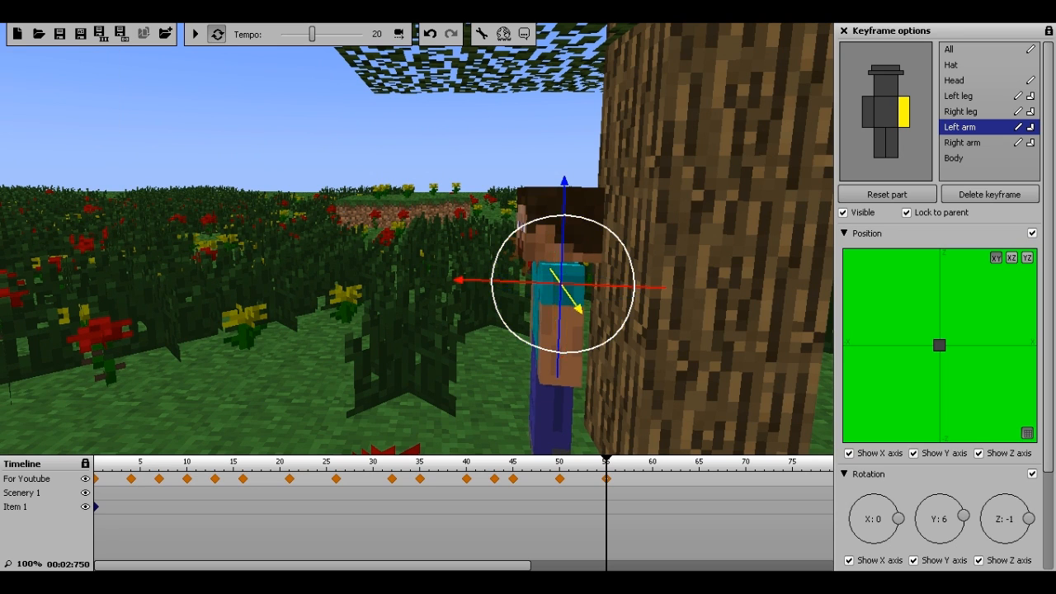
pyautogui.moveTo(528, 345); pyautogui.dragTo(494, 296)
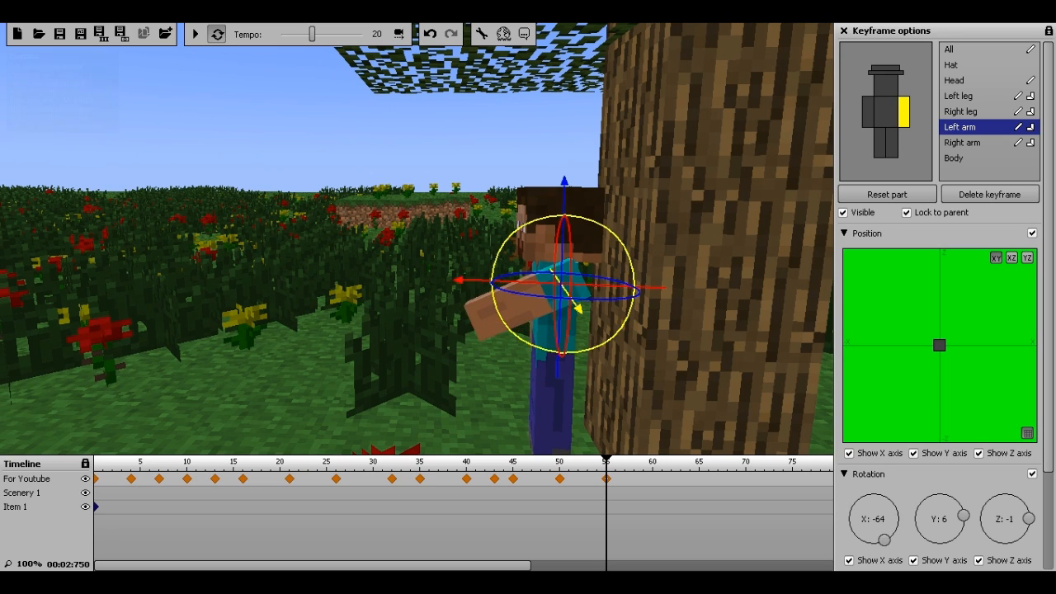
# Raise the right arm forward to X -62 at frame 55.
pyautogui.moveTo(372, 280); pyautogui.dragTo(660, 264)
pyautogui.moveTo(417, 247); pyautogui.dragTo(411, 293, button='right')
pyautogui.press('w')
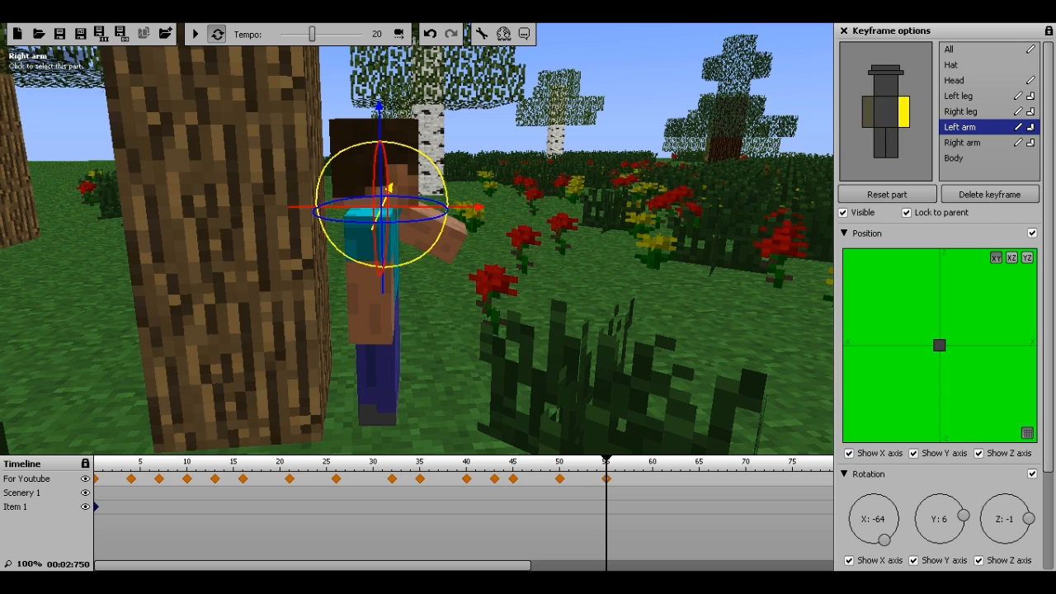
pyautogui.click(372, 301)
pyautogui.moveTo(395, 291); pyautogui.dragTo(435, 233)
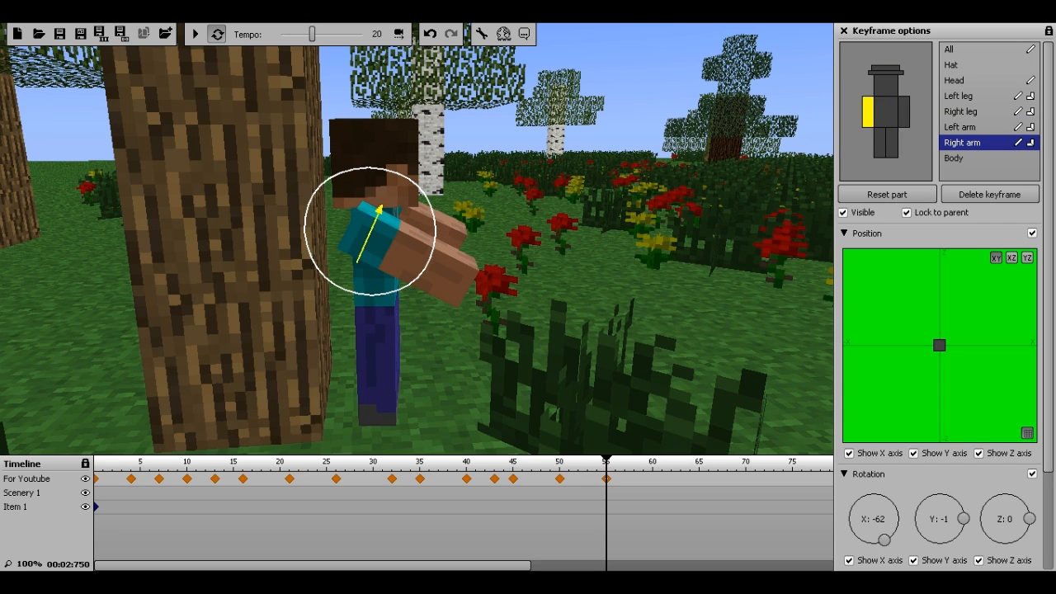
# Tilt the head back to X -59 at frame 55, and forward to X 25 in a new For Youtube keyframe at frame 60.
pyautogui.click(385, 181)
pyautogui.moveTo(413, 144); pyautogui.dragTo(370, 133)
pyautogui.moveTo(385, 180); pyautogui.dragTo(384, 181)
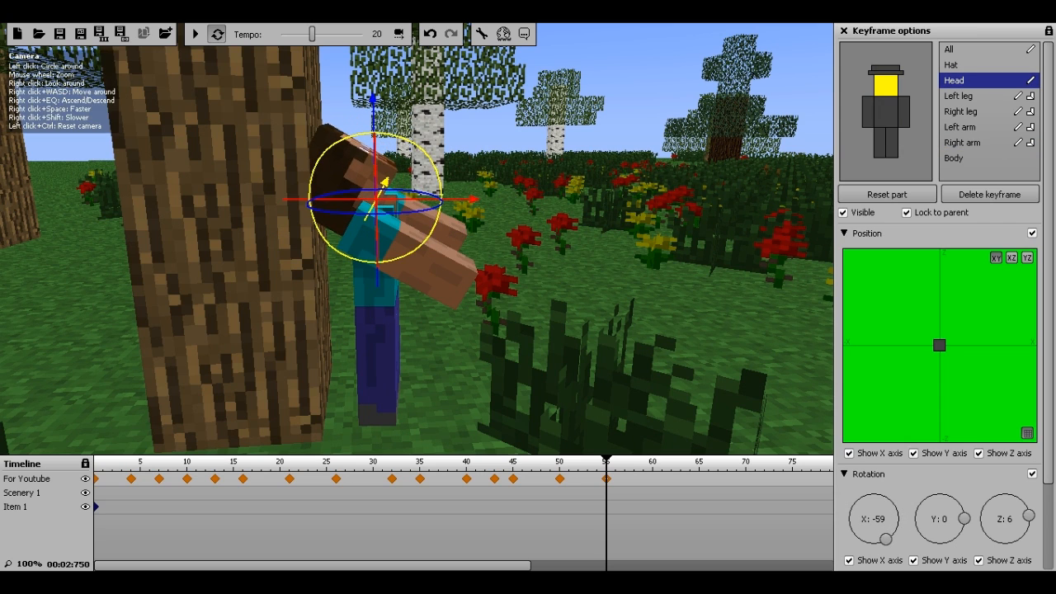
pyautogui.click(653, 479)
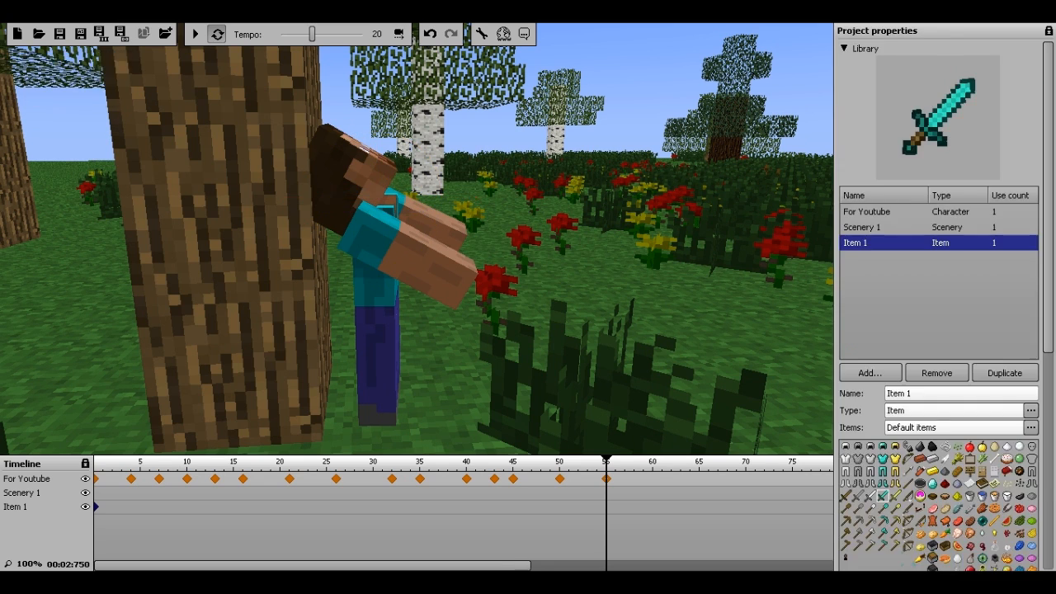
pyautogui.moveTo(363, 133); pyautogui.dragTo(439, 181)
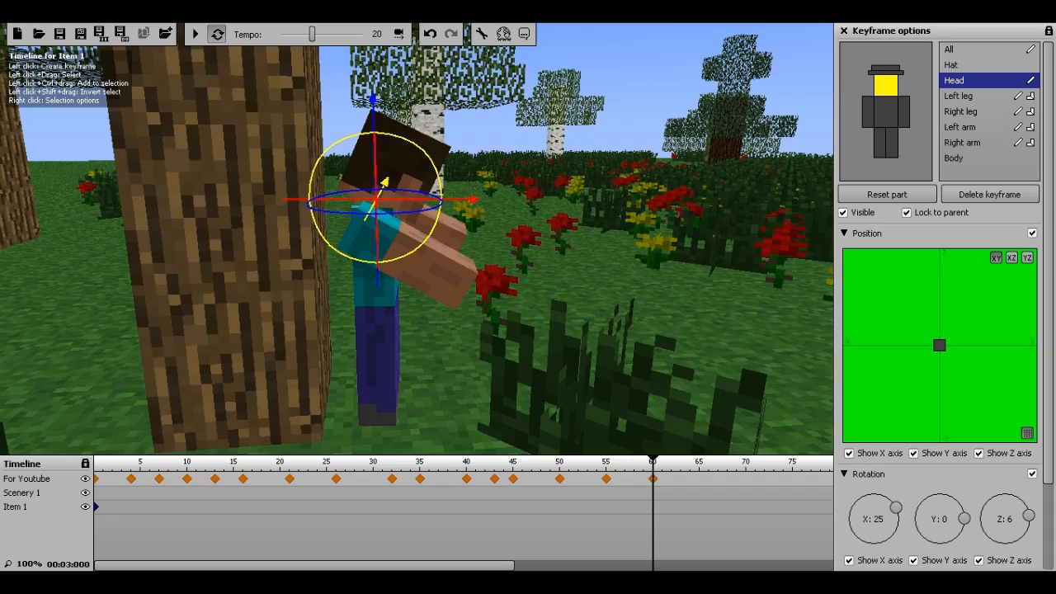
# Add an Item 1 keyframe at frame 60 and rotate the sword to about X -99, Y 11, Z -54.
pyautogui.click(652, 507)
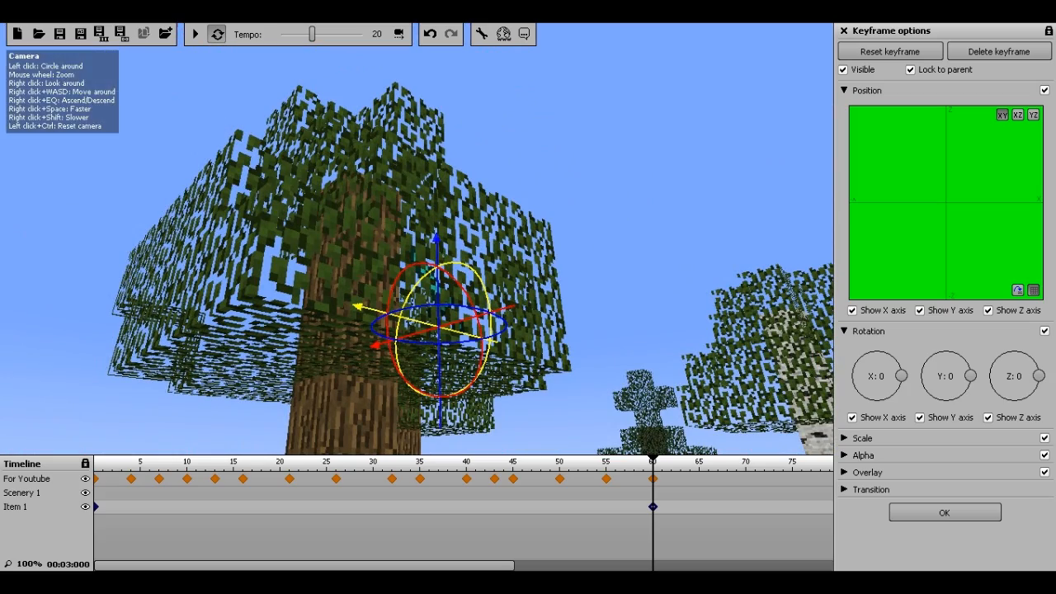
pyautogui.moveTo(462, 289); pyautogui.dragTo(459, 314)
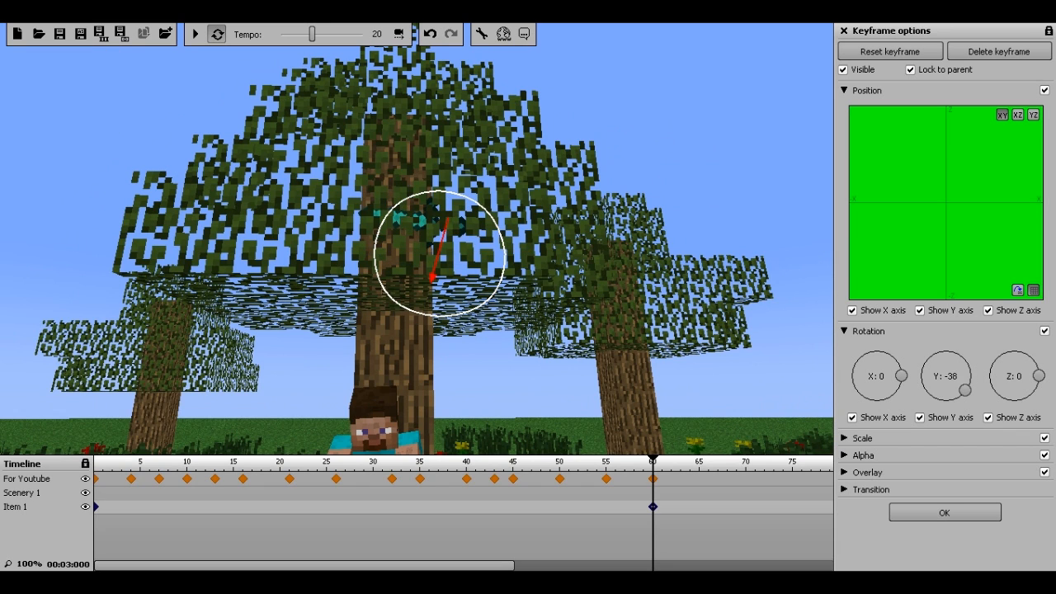
pyautogui.moveTo(453, 320); pyautogui.dragTo(447, 323)
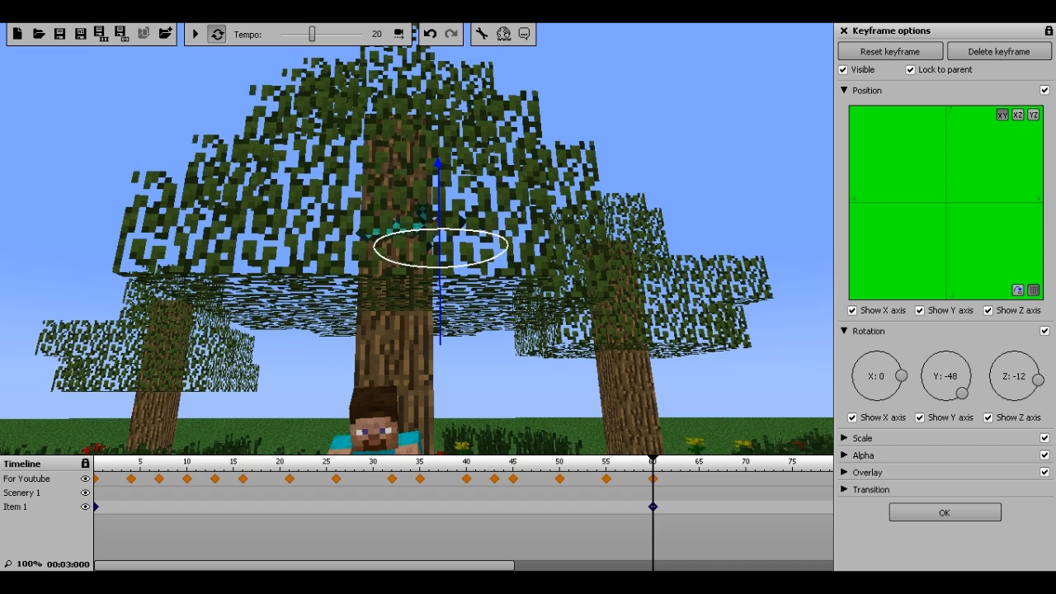
pyautogui.moveTo(445, 267); pyautogui.dragTo(450, 266)
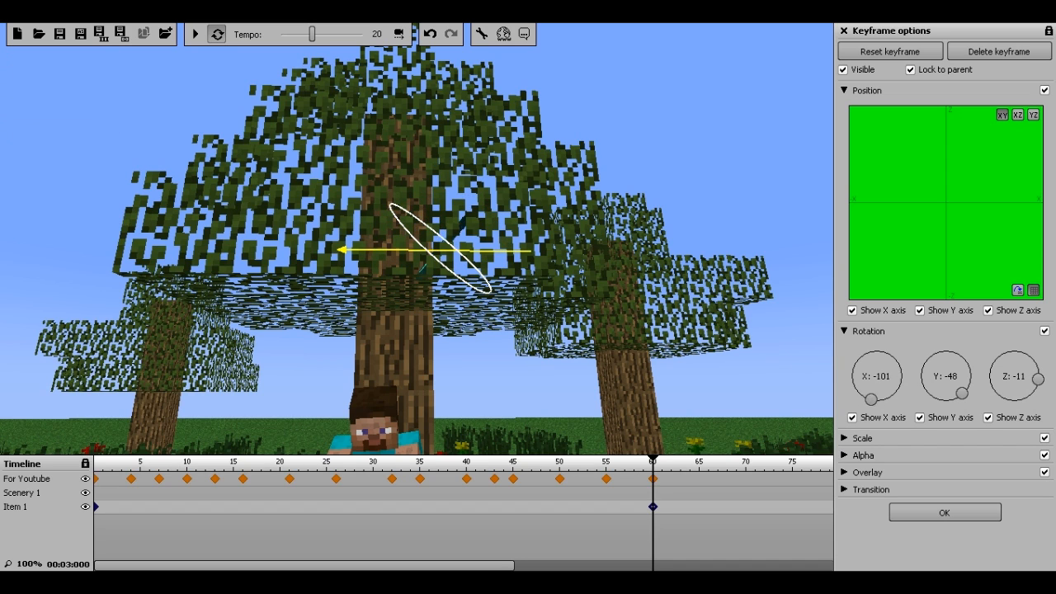
pyautogui.moveTo(484, 287); pyautogui.dragTo(484, 289)
pyautogui.moveTo(505, 248); pyautogui.dragTo(482, 286)
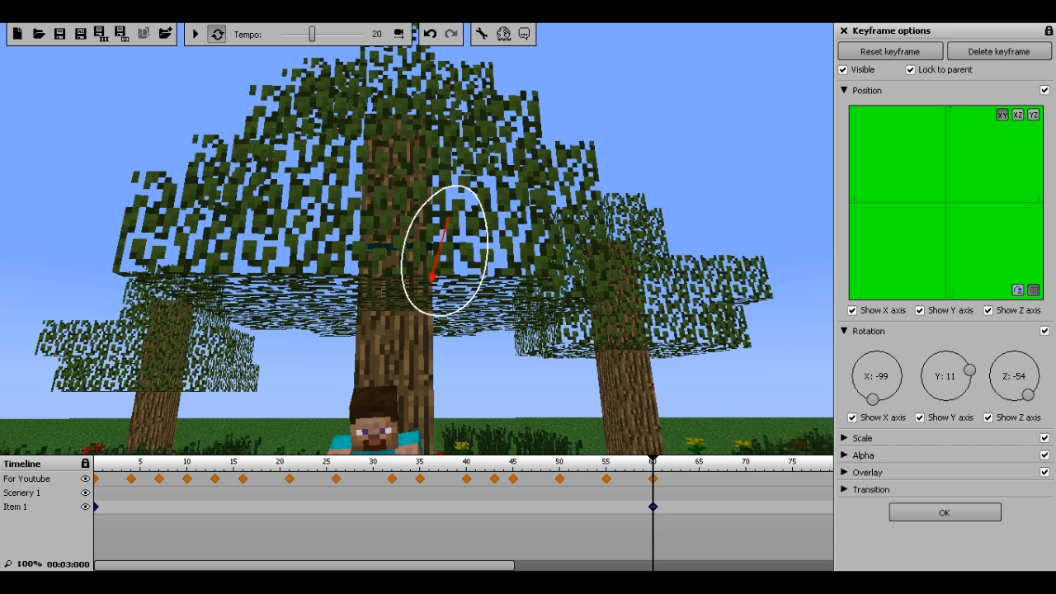
# Lower the sword at frame 60 from the tree canopy to the character's chest height.
pyautogui.press('w')
pyautogui.moveTo(446, 280); pyautogui.dragTo(484, 350, button='right')
pyautogui.press('s')
pyautogui.press('w')
pyautogui.press('s')
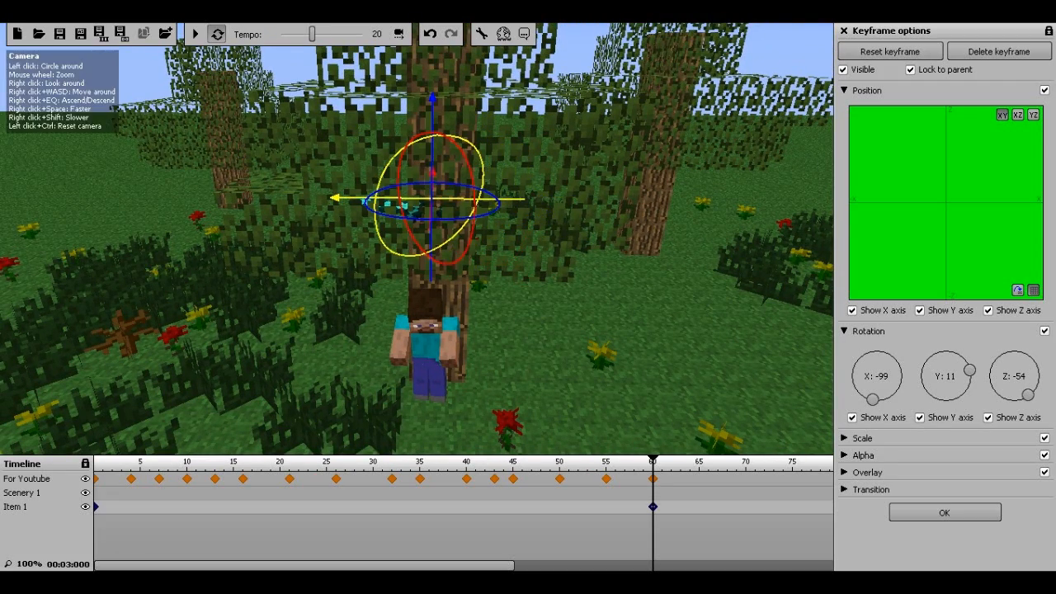
pyautogui.press('e')
pyautogui.moveTo(431, 247); pyautogui.dragTo(421, 282, button='right')
pyautogui.press('w')
pyautogui.press('s')
pyautogui.press('w')
pyautogui.press('s')
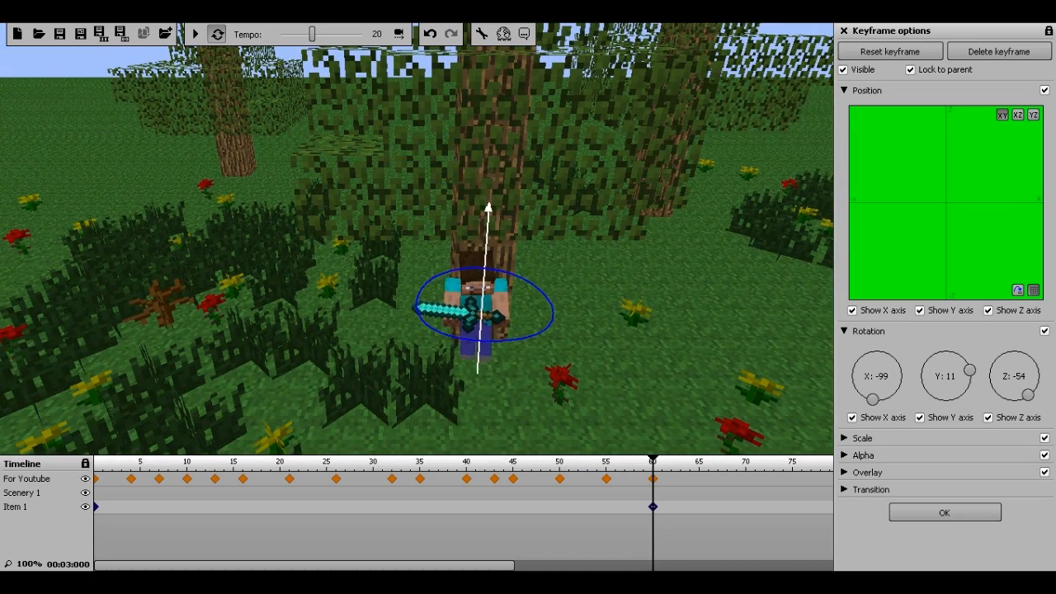
# Position the sword across the character's forearms at frame 60 and rotate it to Z -43.
pyautogui.moveTo(421, 282); pyautogui.dragTo(452, 288, button='right')
pyautogui.press('w')
pyautogui.press('s')
pyautogui.press('w')
pyautogui.press('s')
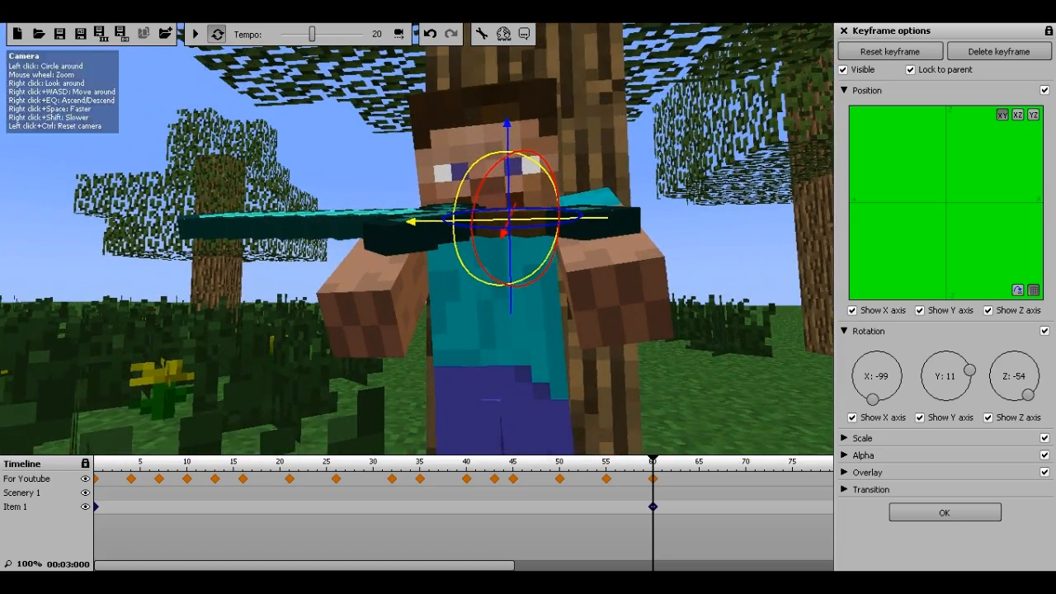
pyautogui.press('e')
pyautogui.press('a')
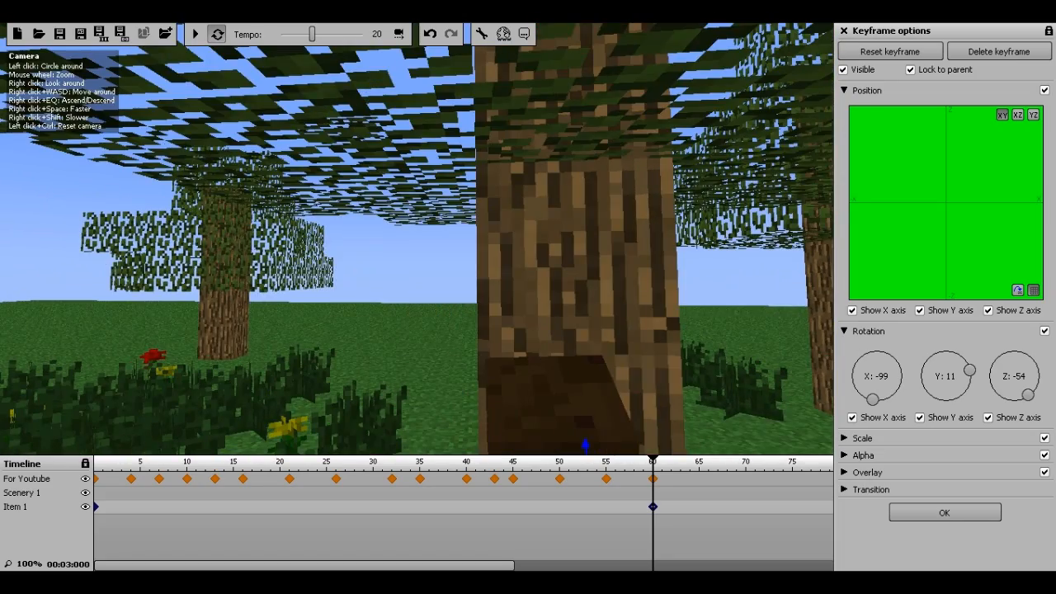
pyautogui.moveTo(452, 288); pyautogui.dragTo(458, 375, button='right')
pyautogui.press('s')
pyautogui.press('w')
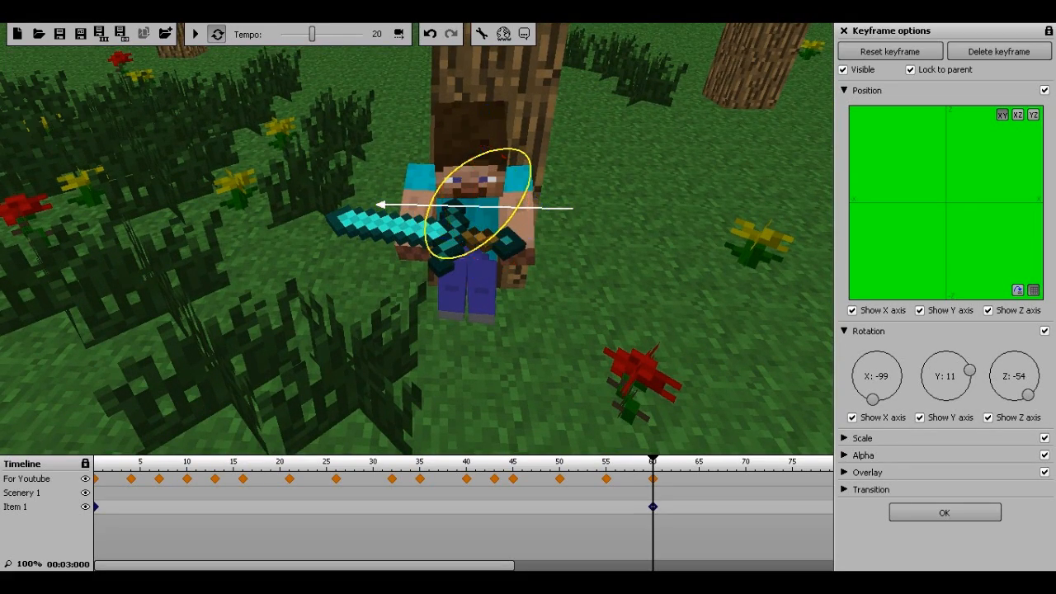
pyautogui.moveTo(576, 237); pyautogui.dragTo(583, 231)
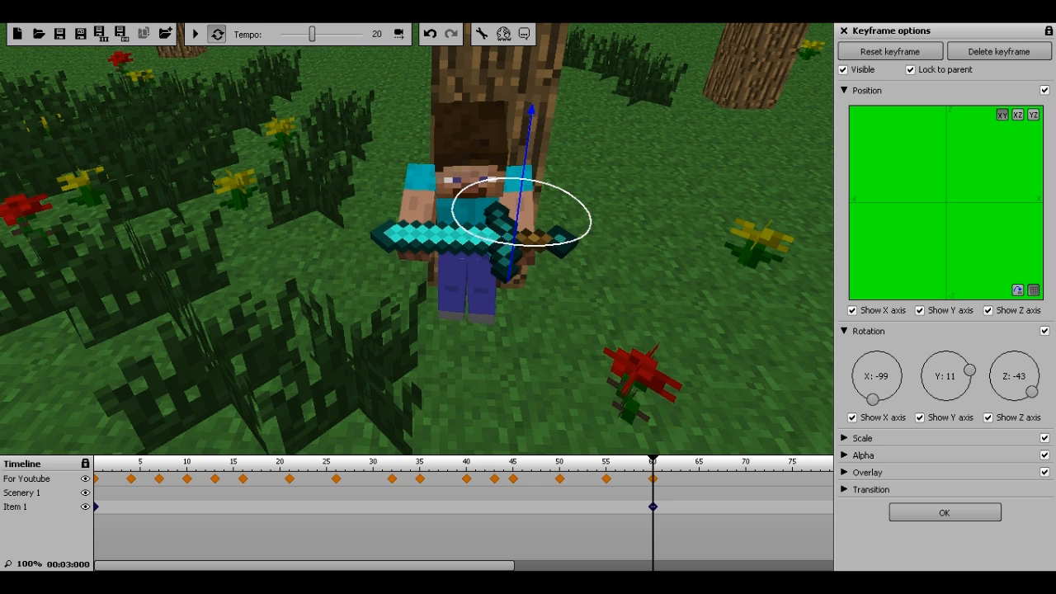
pyautogui.press('q')
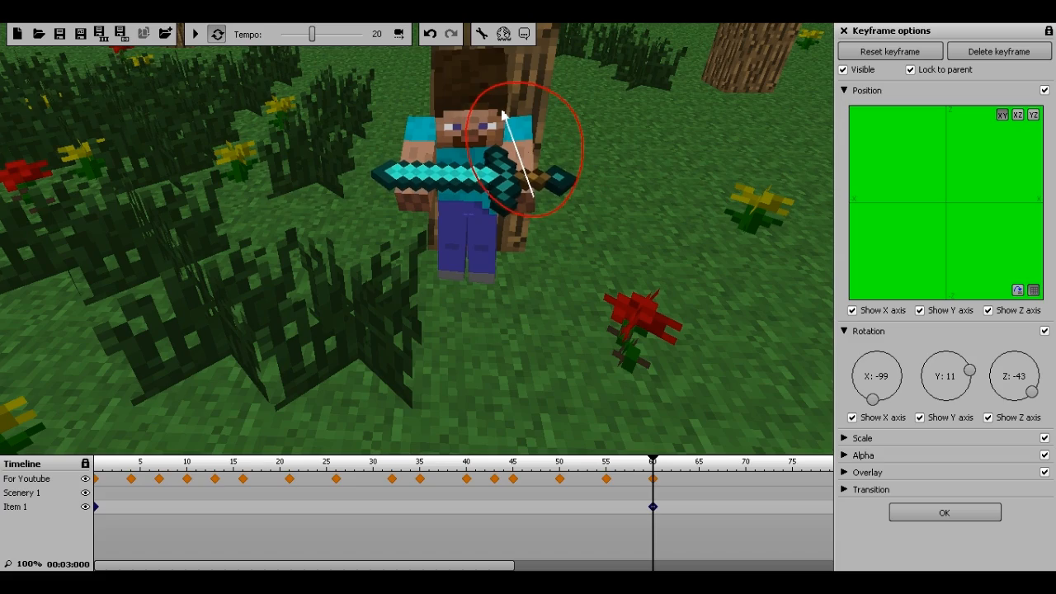
# Tilt the sword at frame 60 to X -106, Y -1 so it rests on both arms.
pyautogui.moveTo(462, 248); pyautogui.dragTo(458, 215)
pyautogui.press('w')
pyautogui.moveTo(458, 214); pyautogui.dragTo(452, 177, button='right')
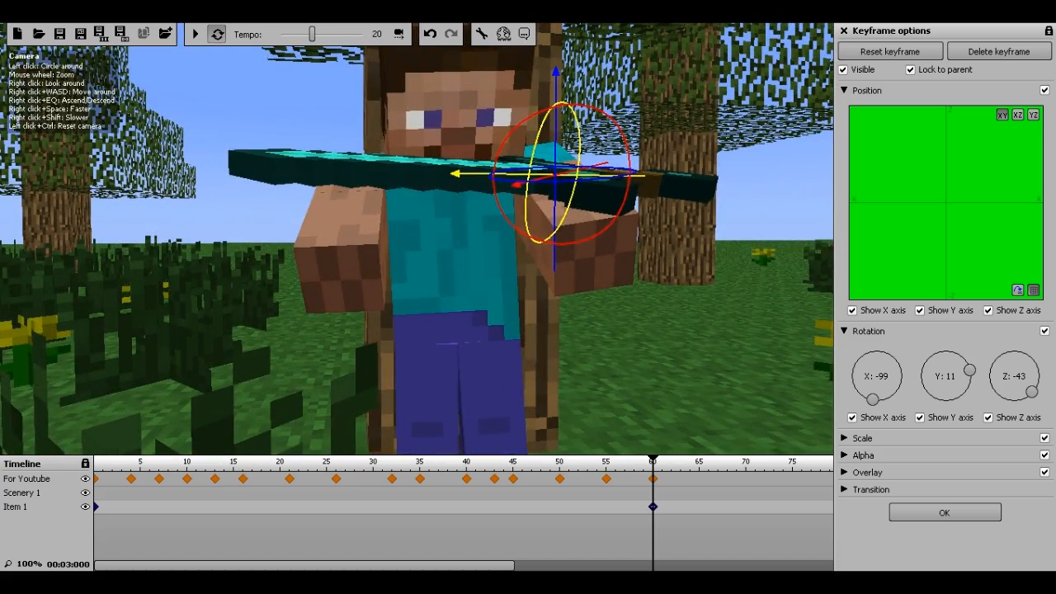
pyautogui.moveTo(516, 185); pyautogui.dragTo(608, 165)
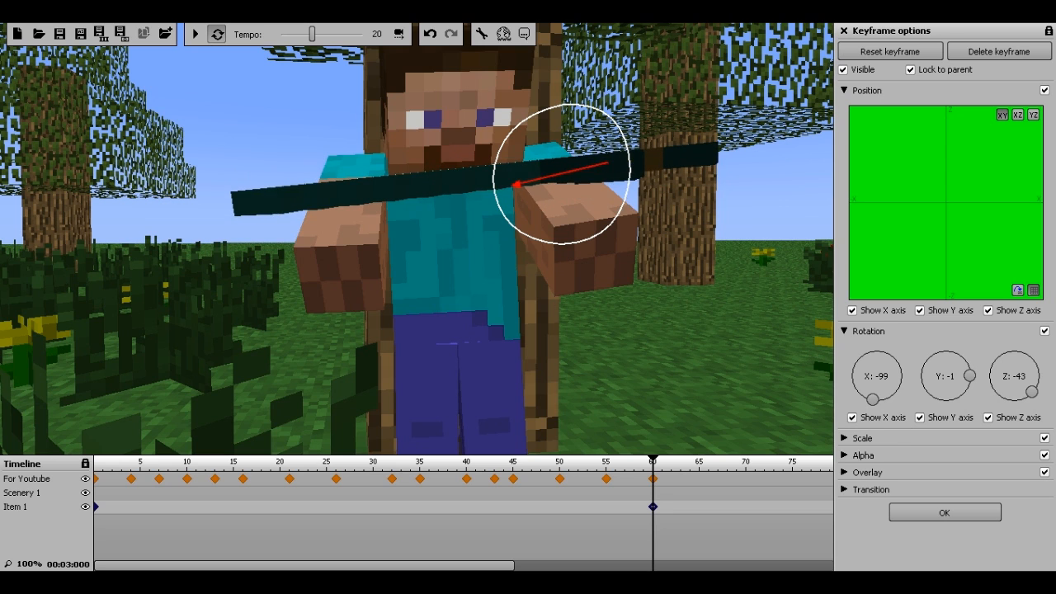
pyautogui.moveTo(573, 207); pyautogui.dragTo(567, 230)
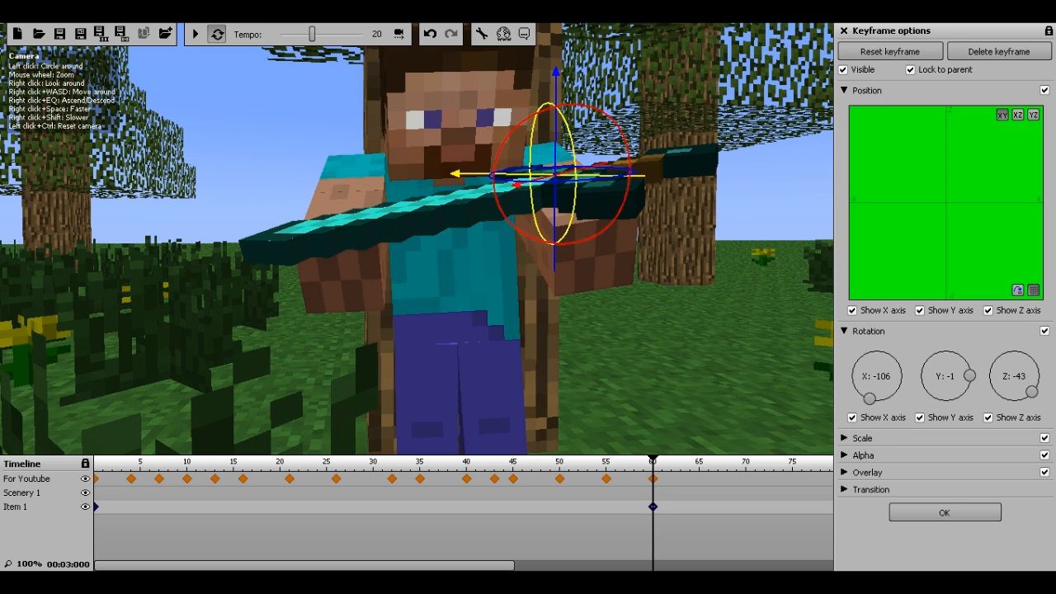
# Play the animation from frame 30 with the whole character and tree in view to check the sword's fall.
pyautogui.moveTo(652, 458); pyautogui.dragTo(373, 459)
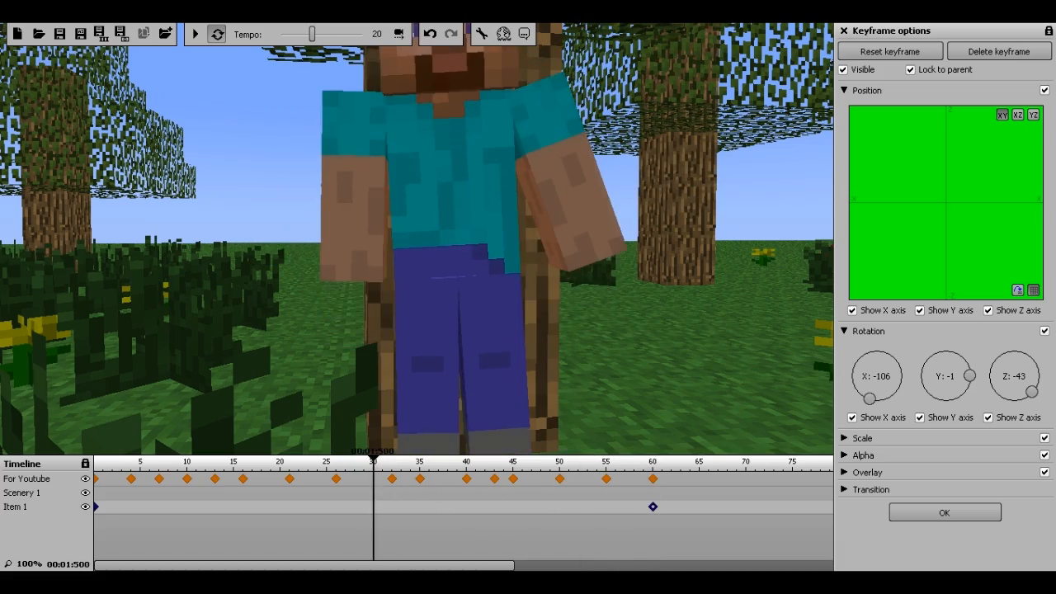
pyautogui.scroll(-10, 416, 239)
pyautogui.moveTo(417, 239)
pyautogui.mouseDown(button='right')
pyautogui.moveTo(400, 165)
pyautogui.moveTo(419, 241)
pyautogui.mouseUp(button='right')
pyautogui.press('space')
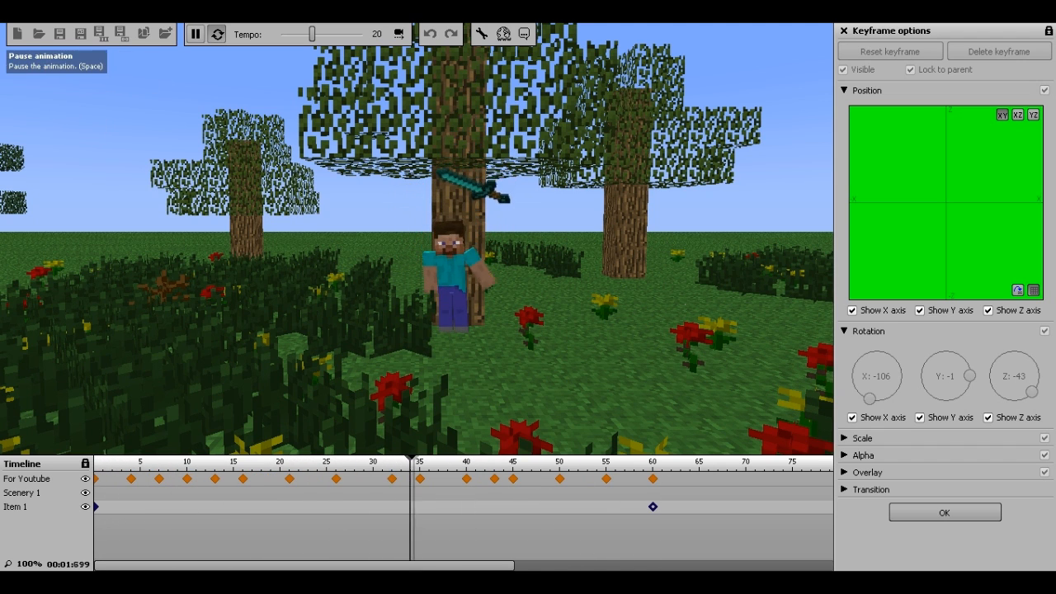
pyautogui.click(196, 34)
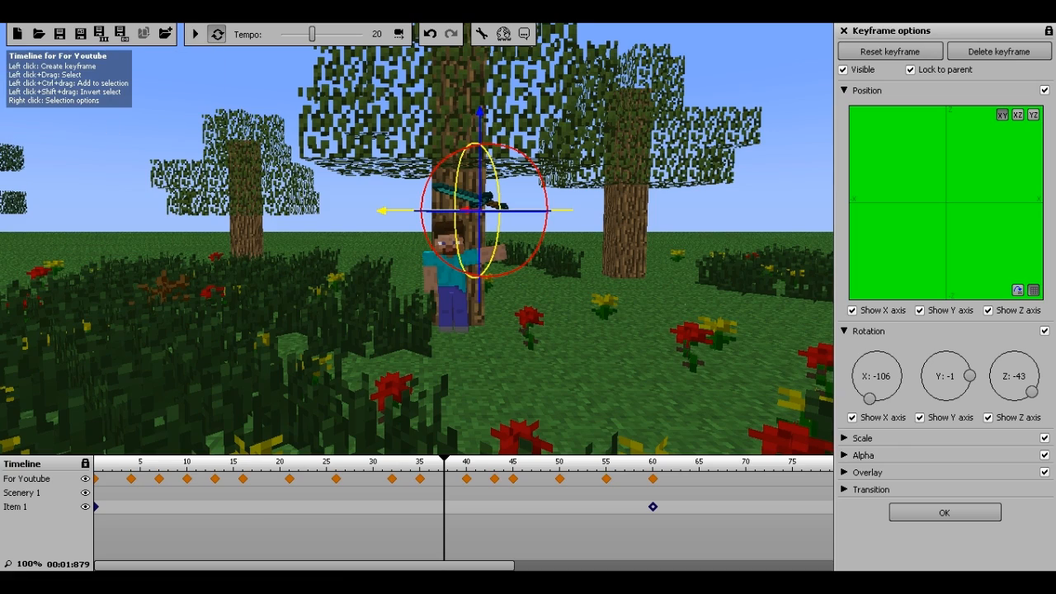
# Place Item 1 keyframes holding the sword in the tree at frames 44, 50 and 55 to delay its fall.
pyautogui.click(448, 493)
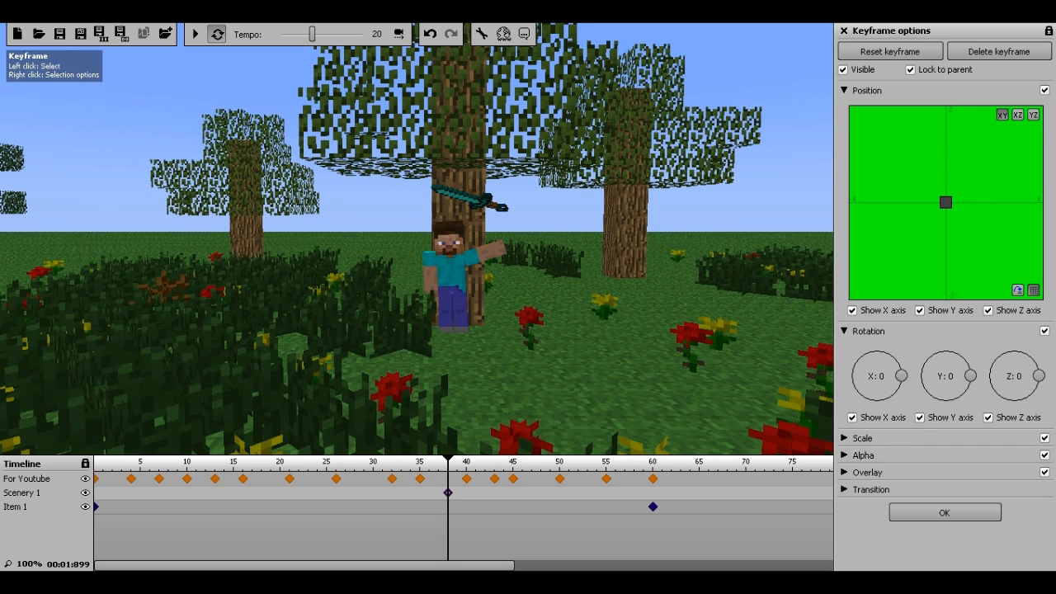
pyautogui.moveTo(93, 506); pyautogui.dragTo(514, 506)
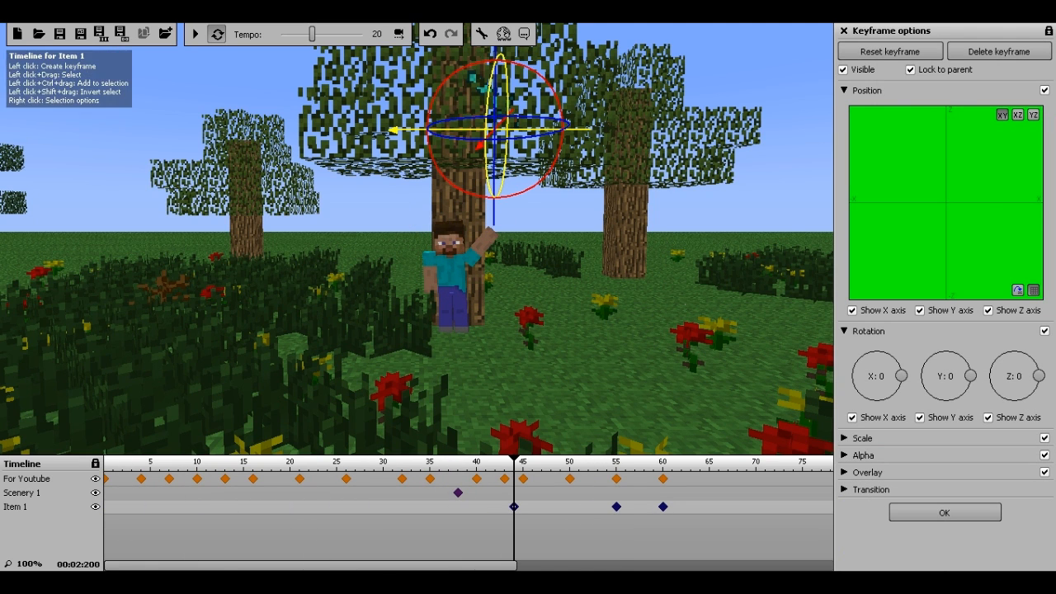
pyautogui.click(113, 506)
pyautogui.press('space')
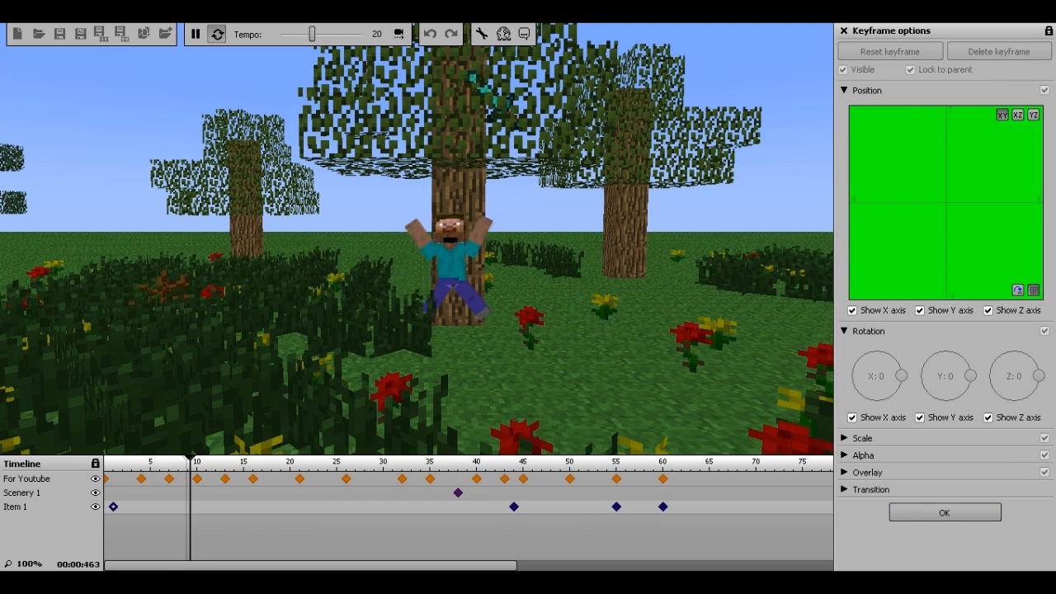
pyautogui.press('space')
pyautogui.moveTo(113, 507); pyautogui.dragTo(569, 506)
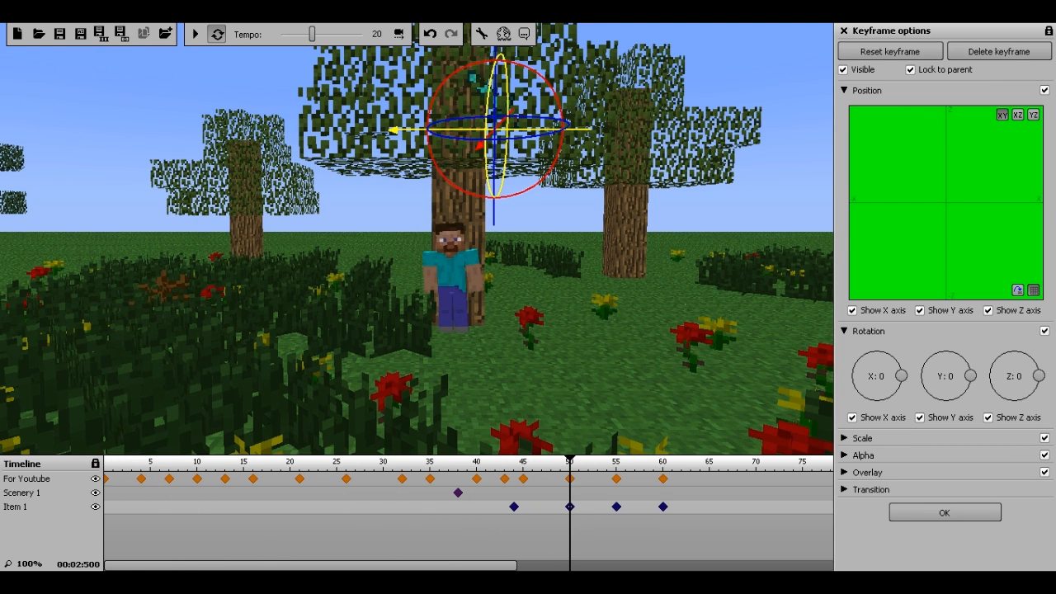
# Play the animation from the start through the sword catch, with looping turned off.
pyautogui.moveTo(569, 462); pyautogui.dragTo(105, 462)
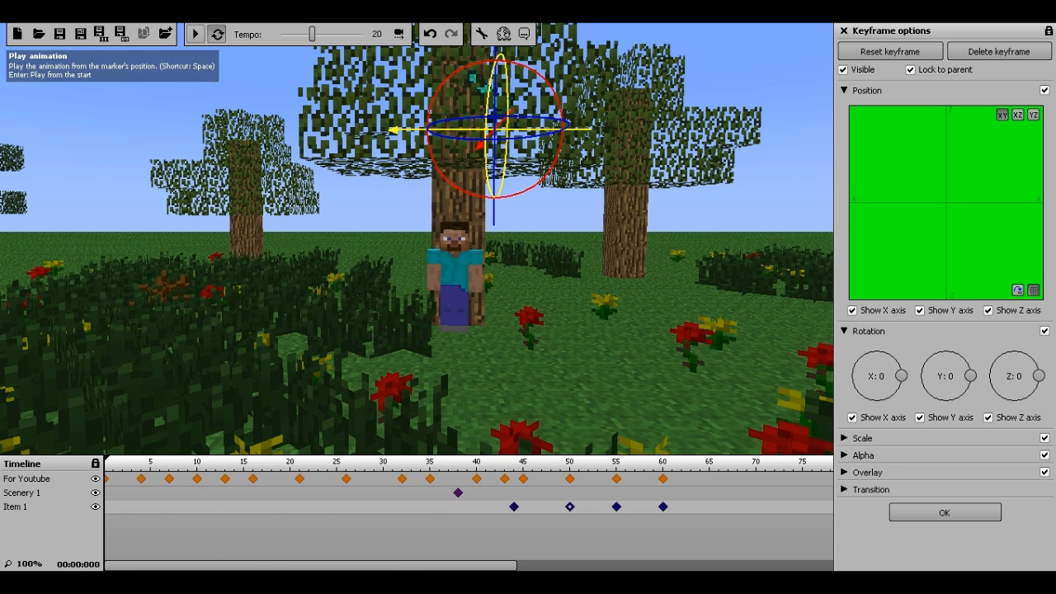
pyautogui.click(195, 34)
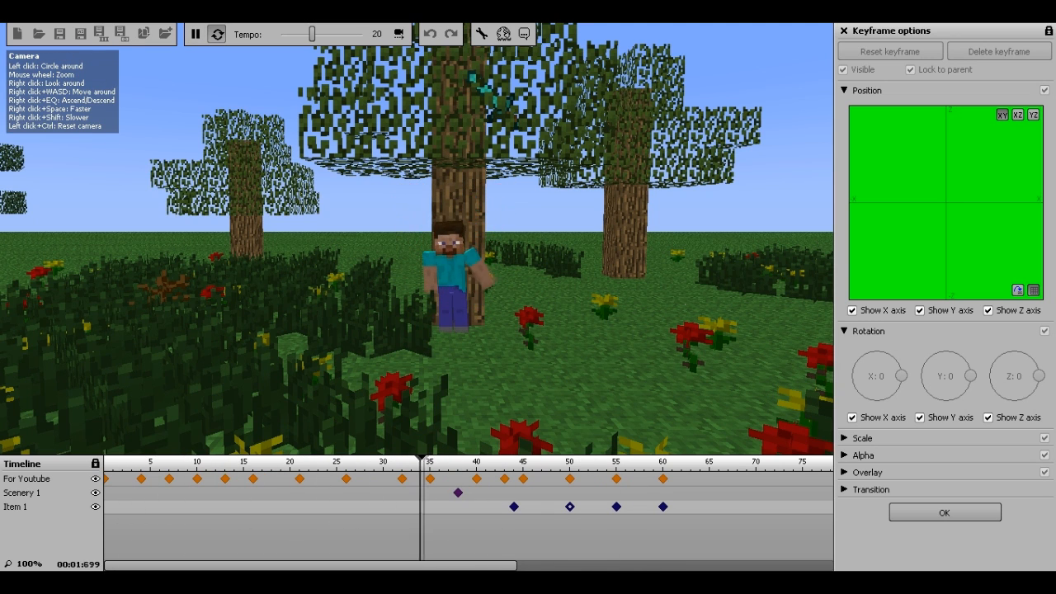
pyautogui.click(195, 34)
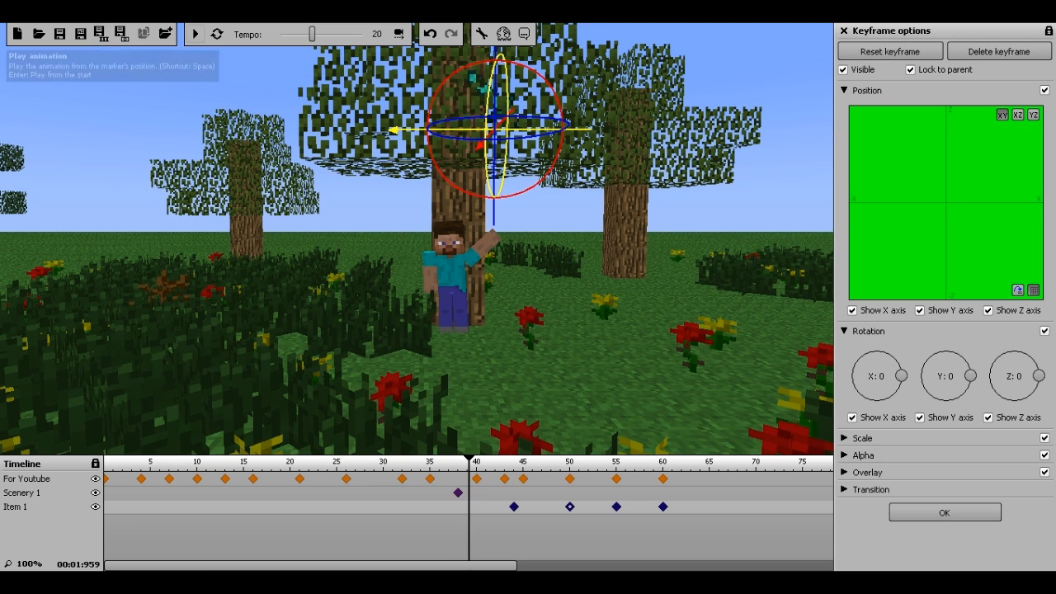
pyautogui.click(196, 34)
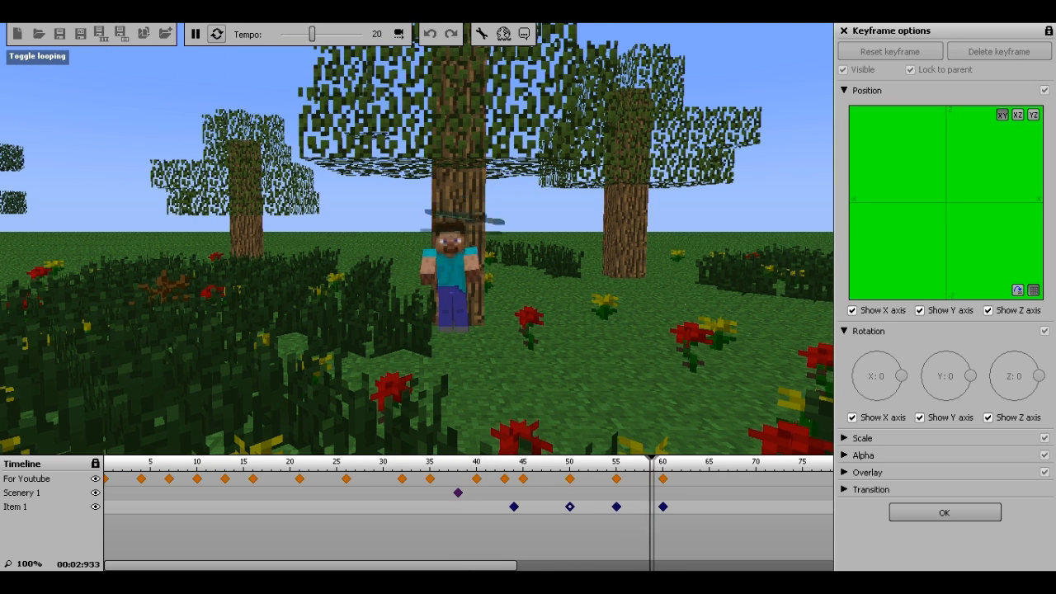
pyautogui.click(195, 34)
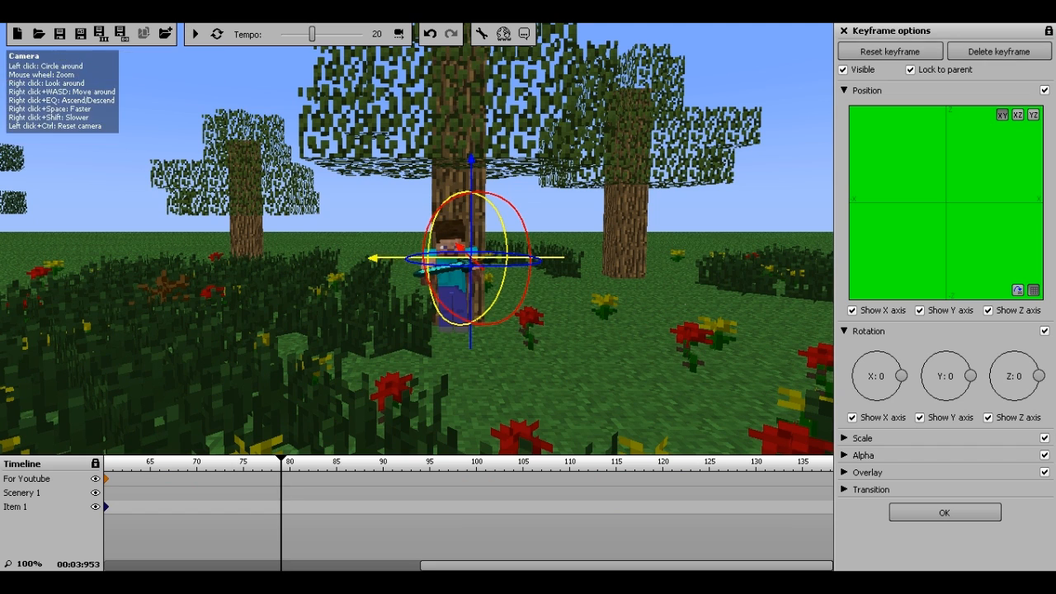
# Add a For Youtube keyframe at frame 65 for the pose following the sword catch.
pyautogui.moveTo(281, 463); pyautogui.dragTo(110, 463)
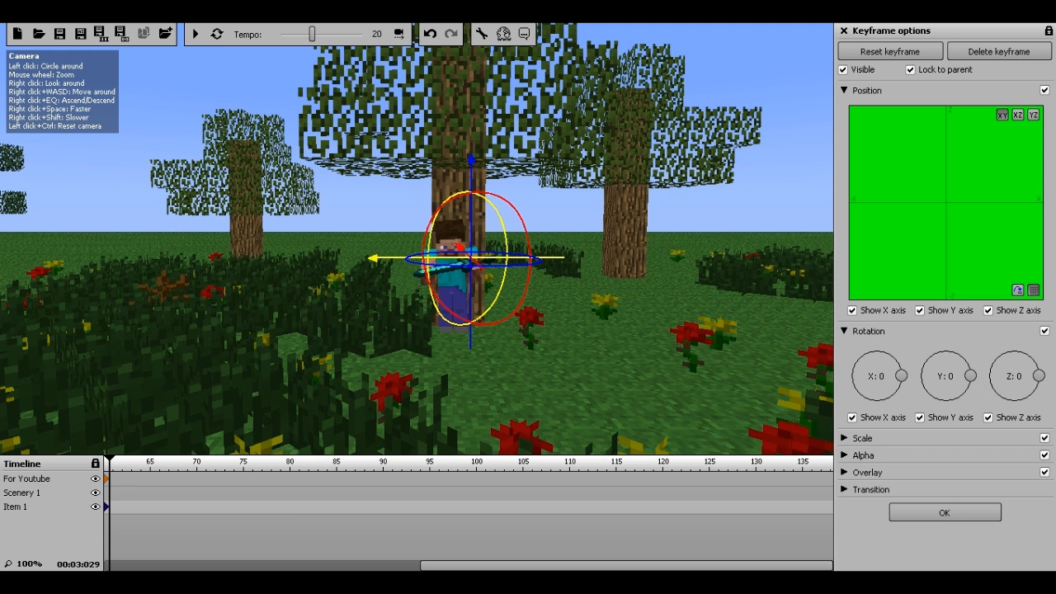
pyautogui.moveTo(416, 240); pyautogui.dragTo(528, 256, button='right')
pyautogui.press('w')
pyautogui.press('a')
pyautogui.press('w')
pyautogui.press('d')
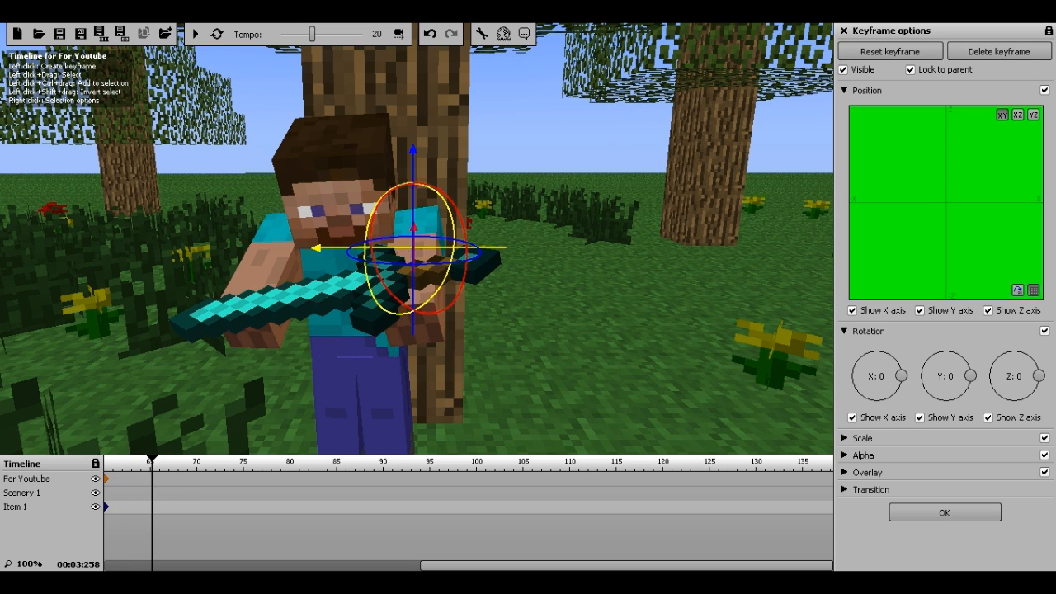
pyautogui.click(150, 478)
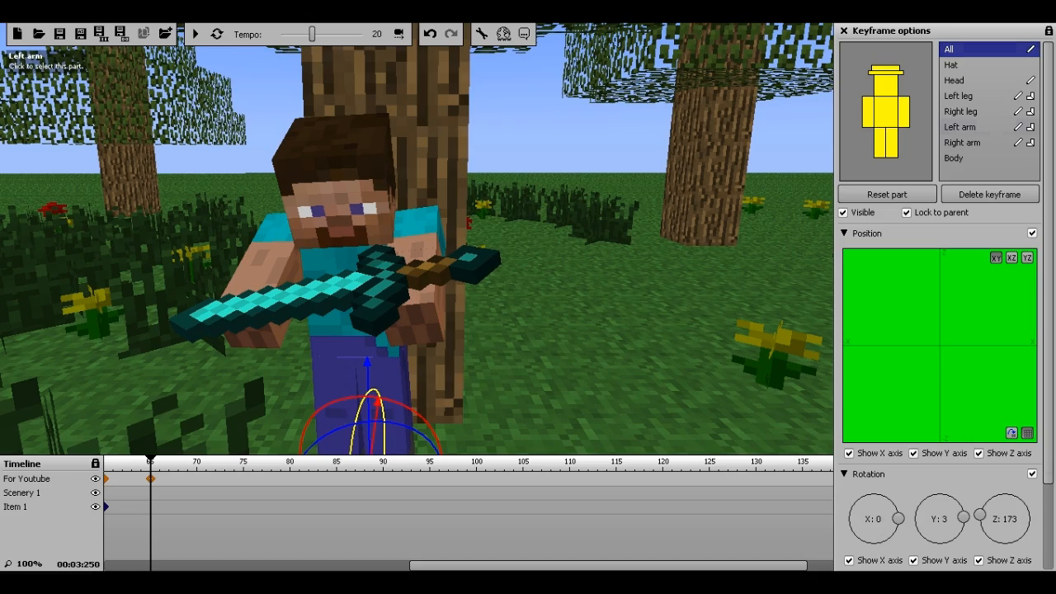
# Lower the left arm to X -25, Y 6, Z -1 and turn the right arm inward to X -61, Y -1, Z 29 at frame 65.
pyautogui.click(960, 127)
pyautogui.moveTo(528, 248); pyautogui.dragTo(458, 235, button='right')
pyautogui.moveTo(476, 216); pyautogui.dragTo(482, 248)
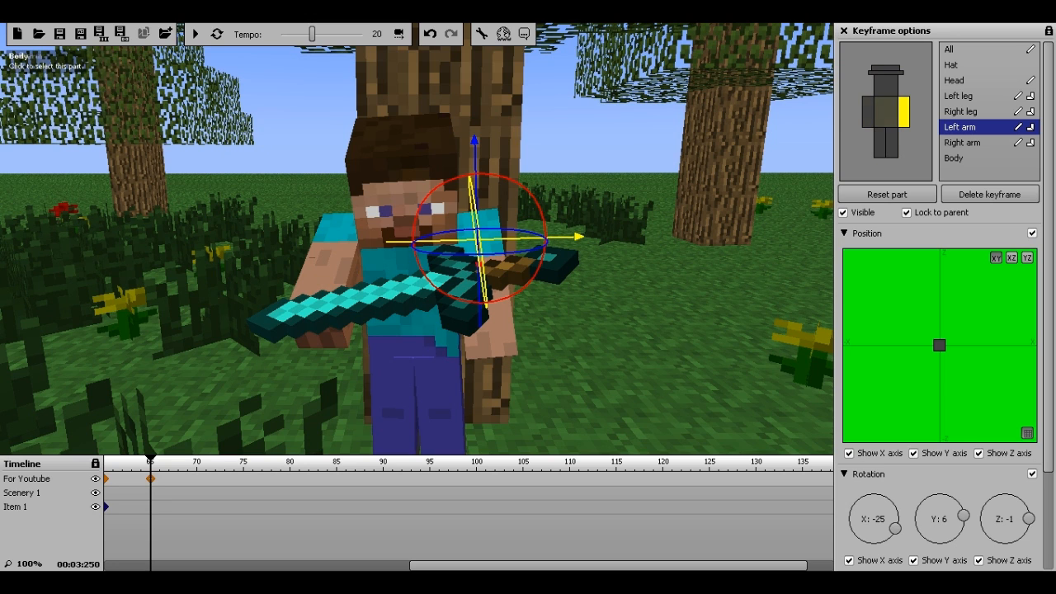
pyautogui.click(317, 264)
pyautogui.moveTo(317, 260); pyautogui.dragTo(359, 260)
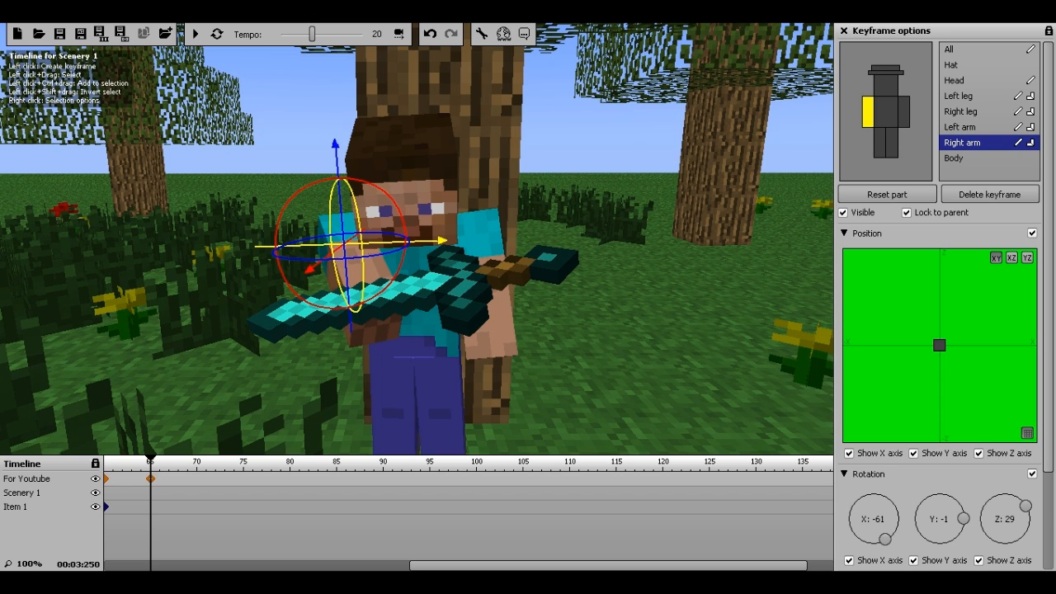
# Add an Item 1 keyframe at frame 65 with the sword rotated upright to X -173, Y 157 and moved to the right hand.
pyautogui.click(150, 507)
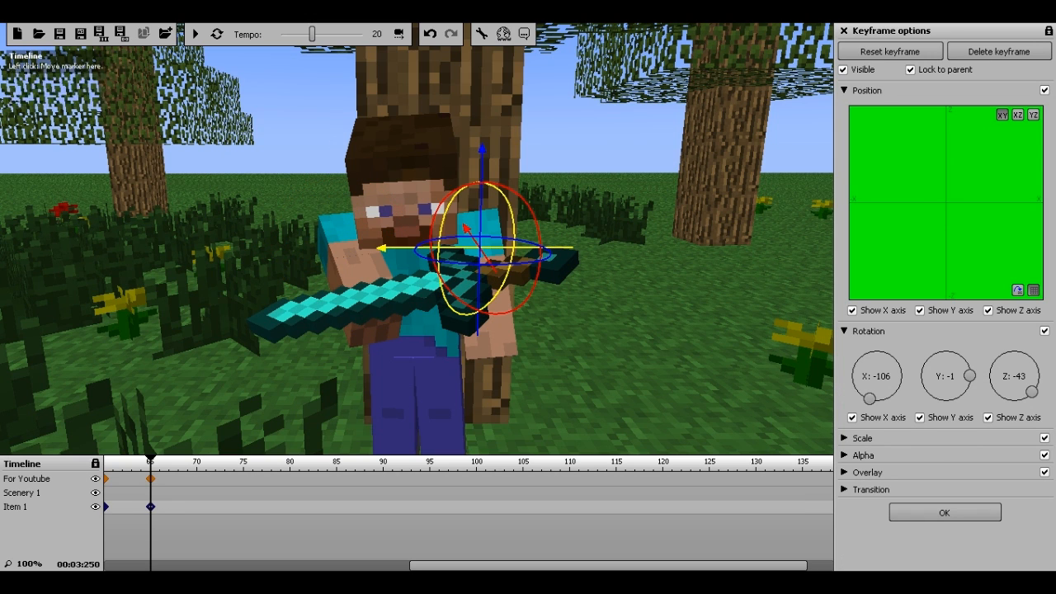
pyautogui.moveTo(441, 272); pyautogui.dragTo(452, 194)
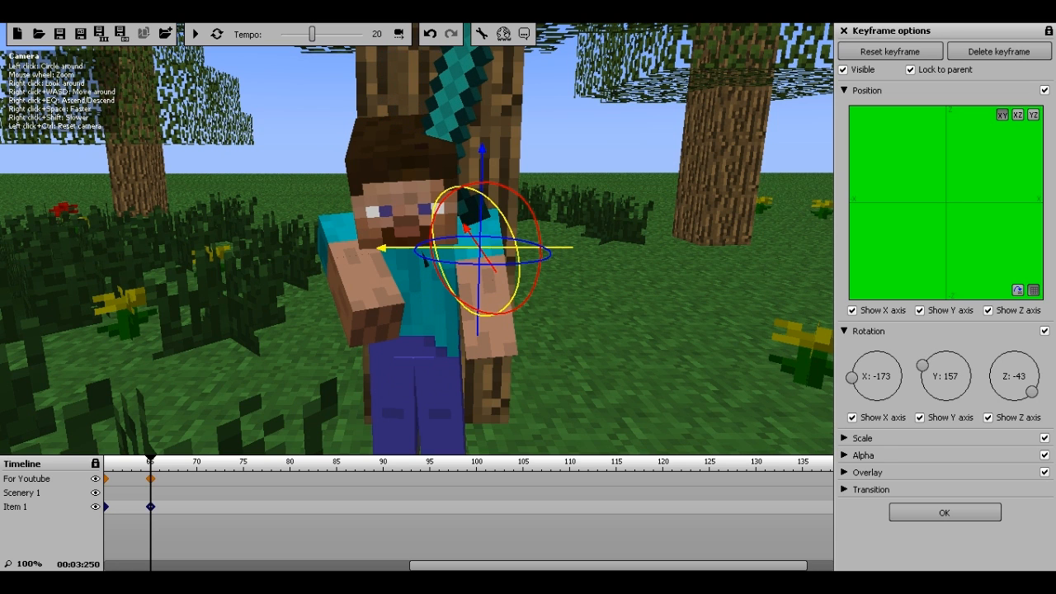
pyautogui.moveTo(429, 248); pyautogui.dragTo(356, 248)
pyautogui.moveTo(406, 198); pyautogui.dragTo(406, 245)
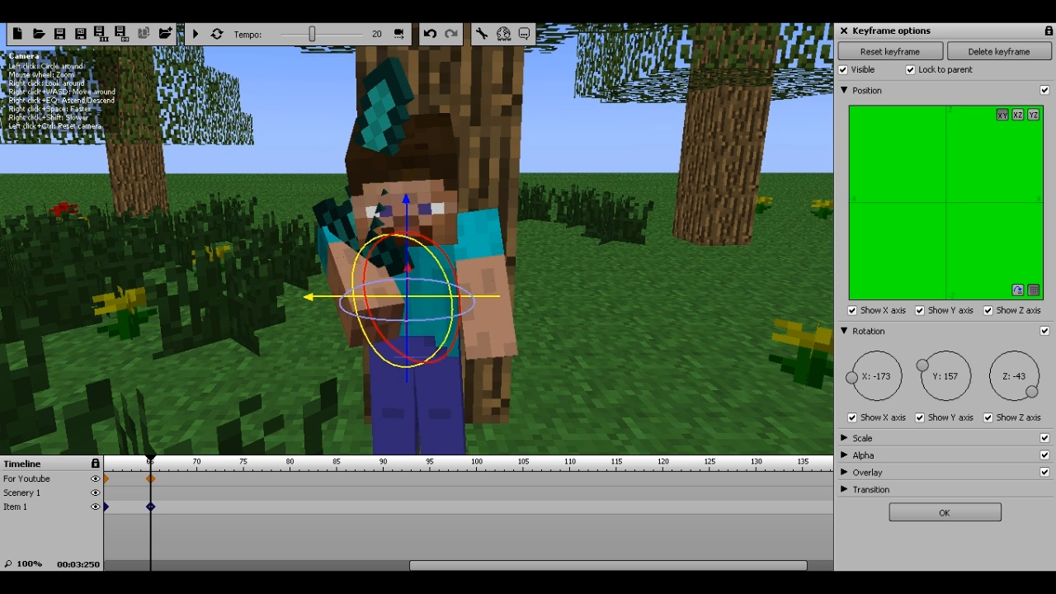
pyautogui.moveTo(408, 271); pyautogui.dragTo(407, 291)
pyautogui.moveTo(334, 318); pyautogui.dragTo(369, 319)
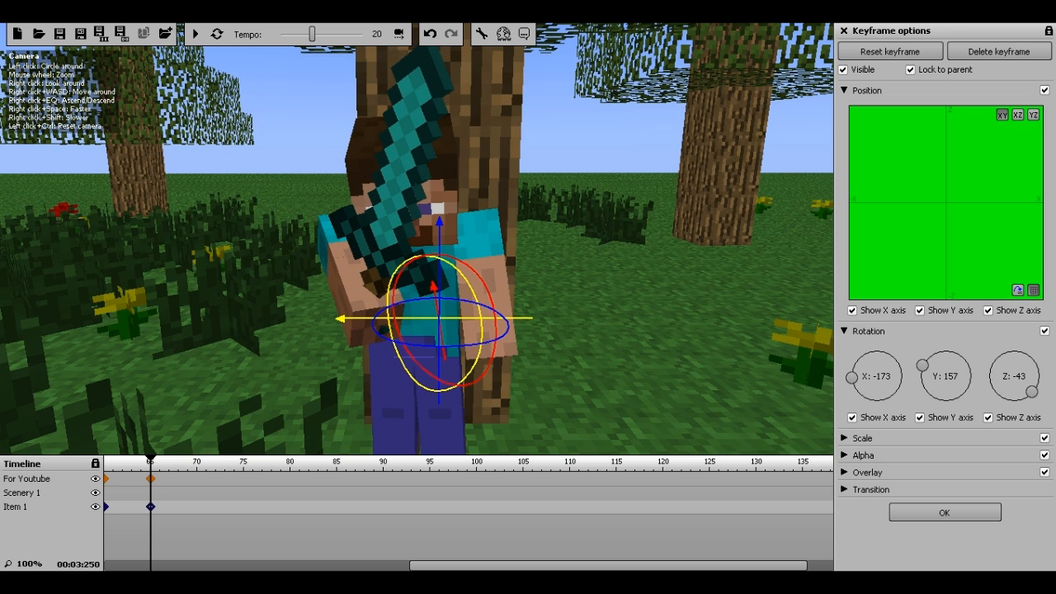
# Play the animation from about frame 54 to check the catch and the sword's move to the right hand.
pyautogui.moveTo(150, 462); pyautogui.dragTo(51, 491)
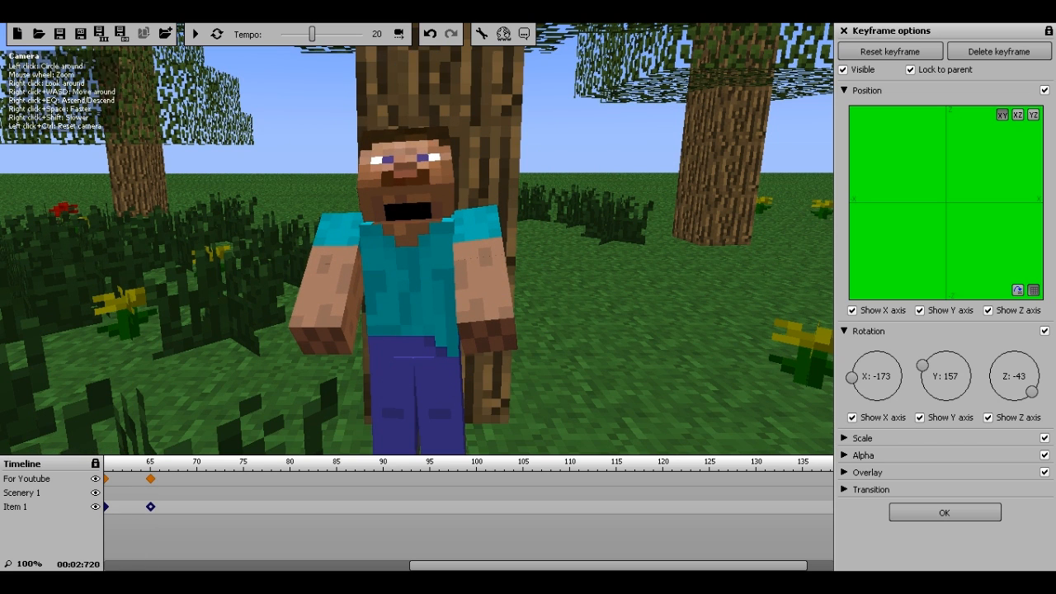
pyautogui.click(196, 34)
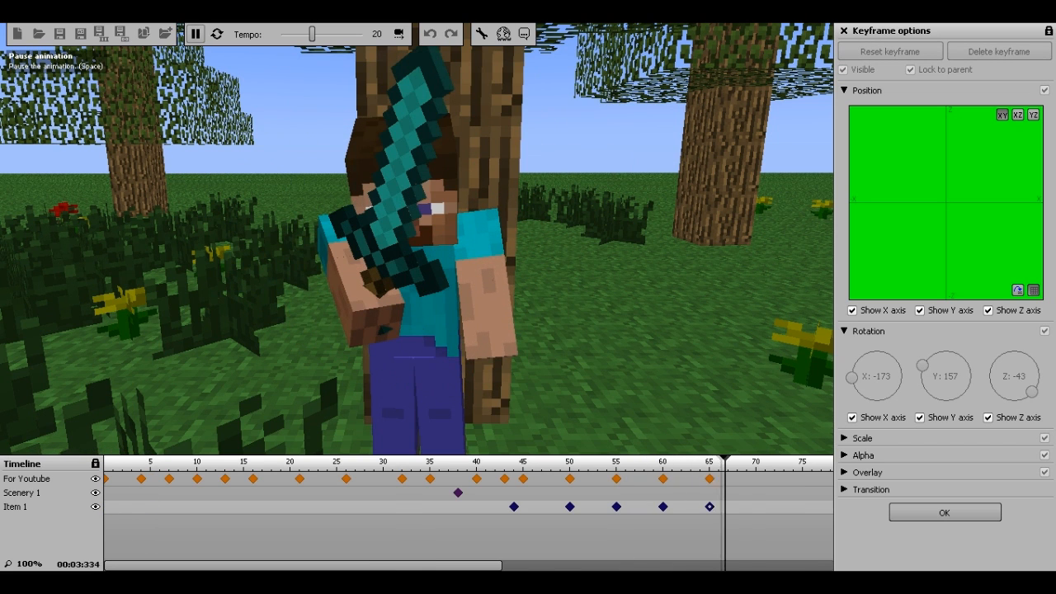
pyautogui.click(195, 34)
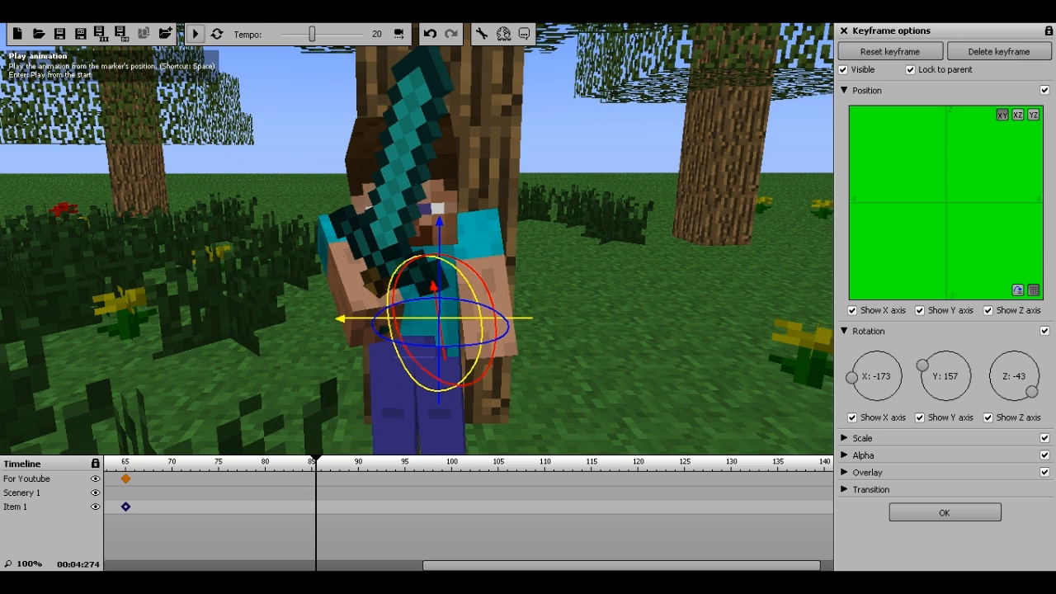